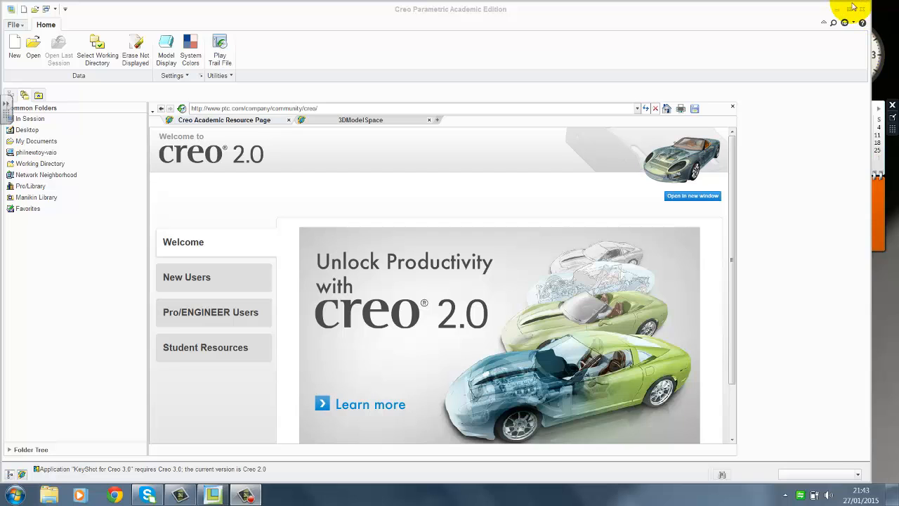
Set the working directory to the Link Extractor folder on the desktop
left_click(849, 9)
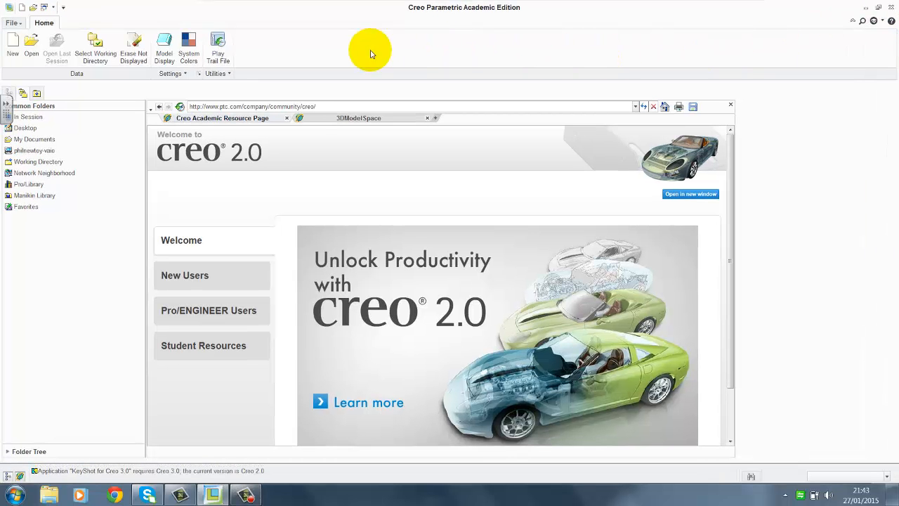
left_click(95, 49)
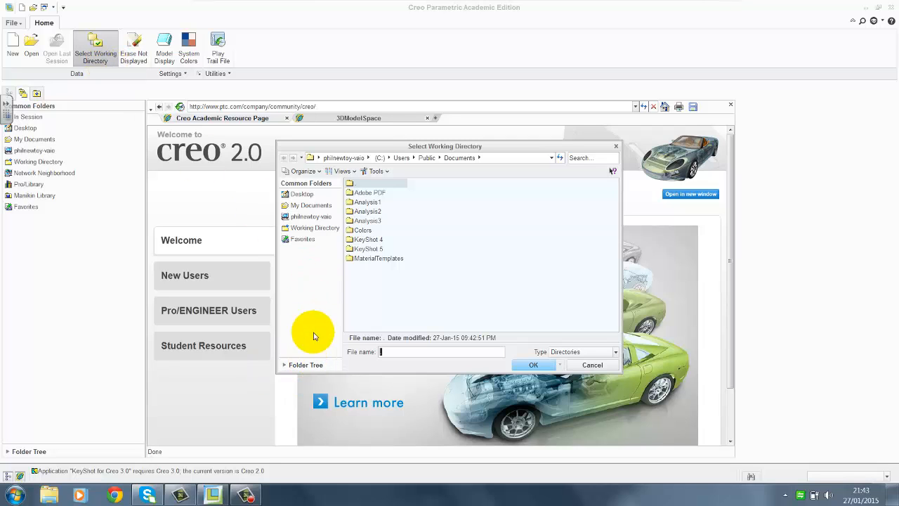
left_click(302, 195)
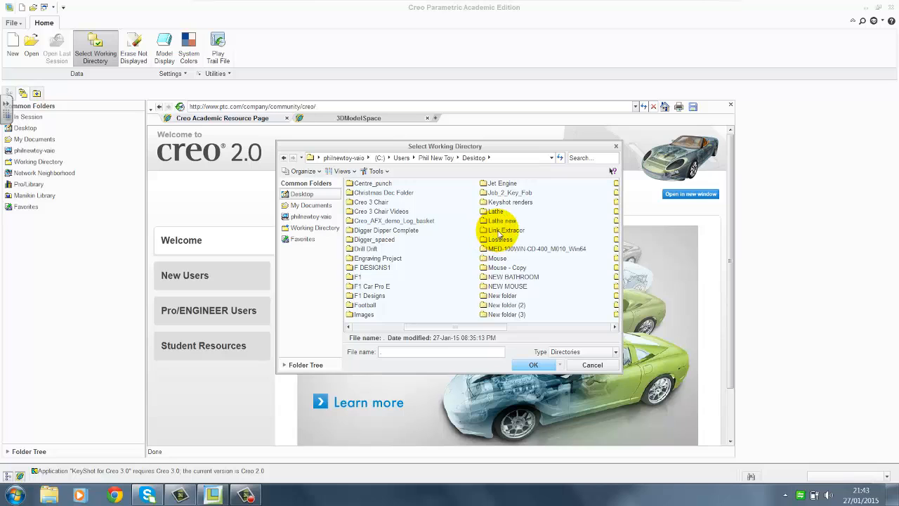
left_click(503, 232)
double_click(503, 232)
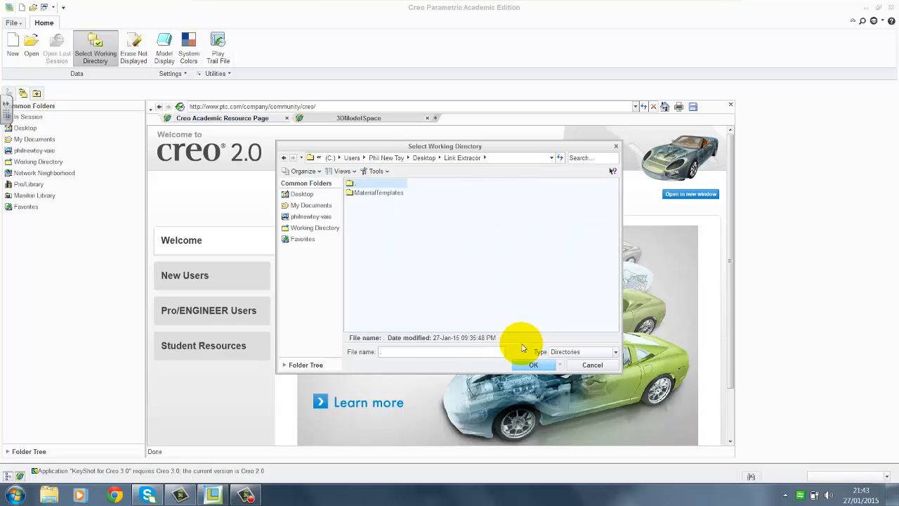
left_click(534, 365)
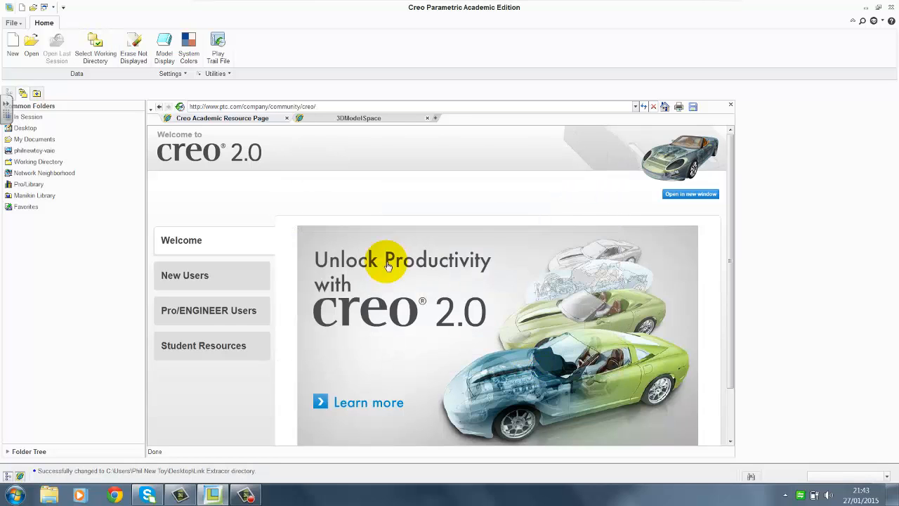
Open the link_extractor.drw drawing and turn off all datum displays: axes, points, coordinate systems and planes
left_click(31, 44)
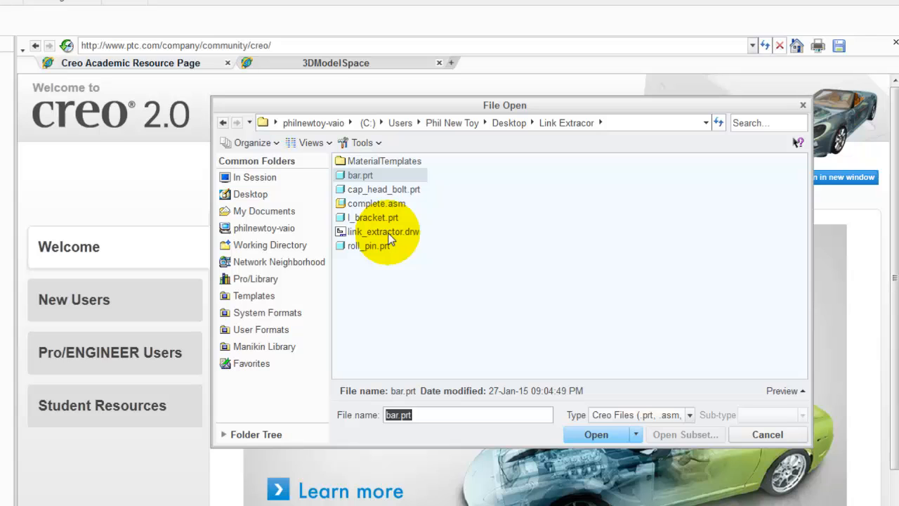
double_click(385, 232)
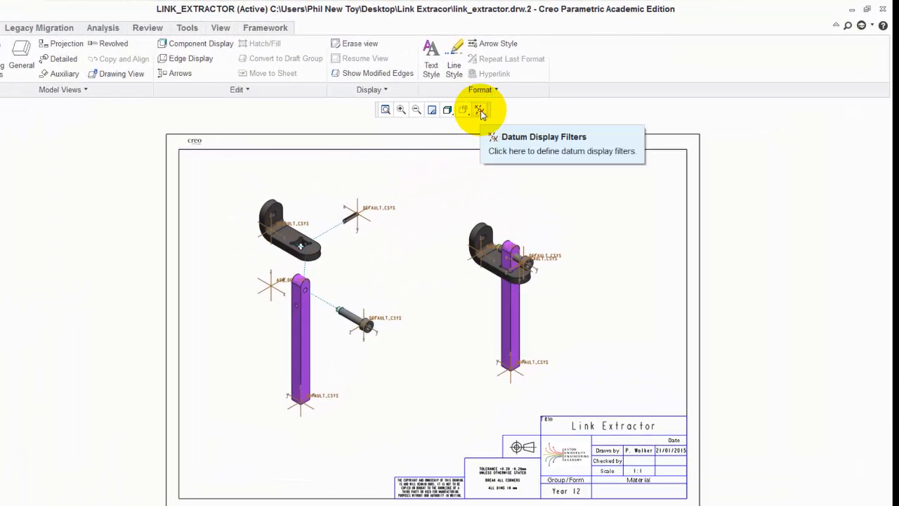
left_click(480, 110)
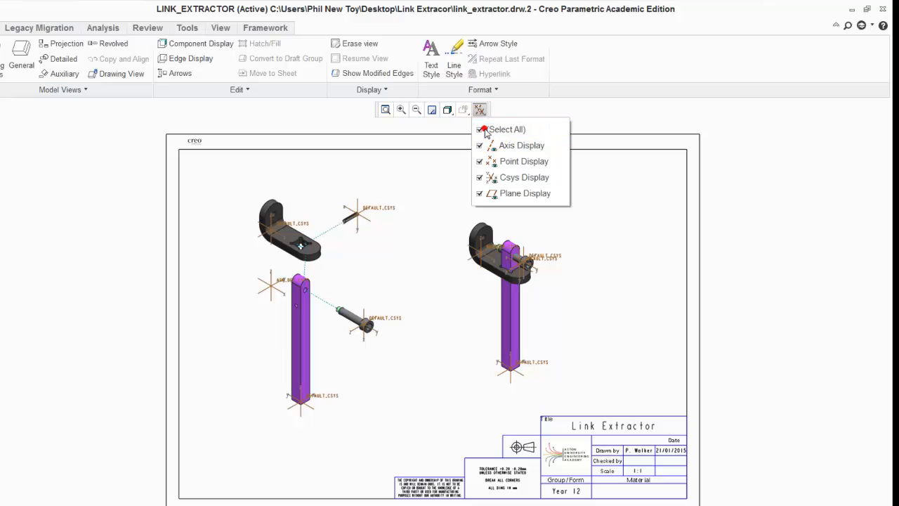
left_click(484, 130)
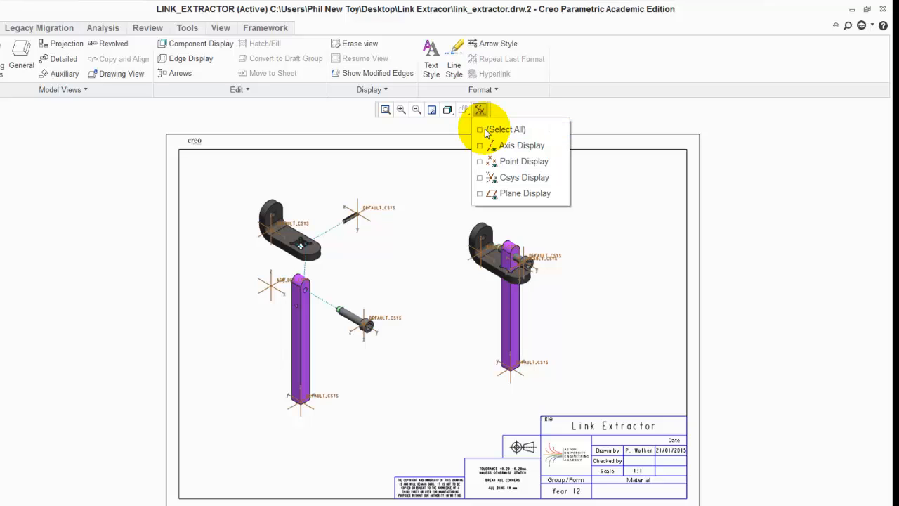
left_click(608, 175)
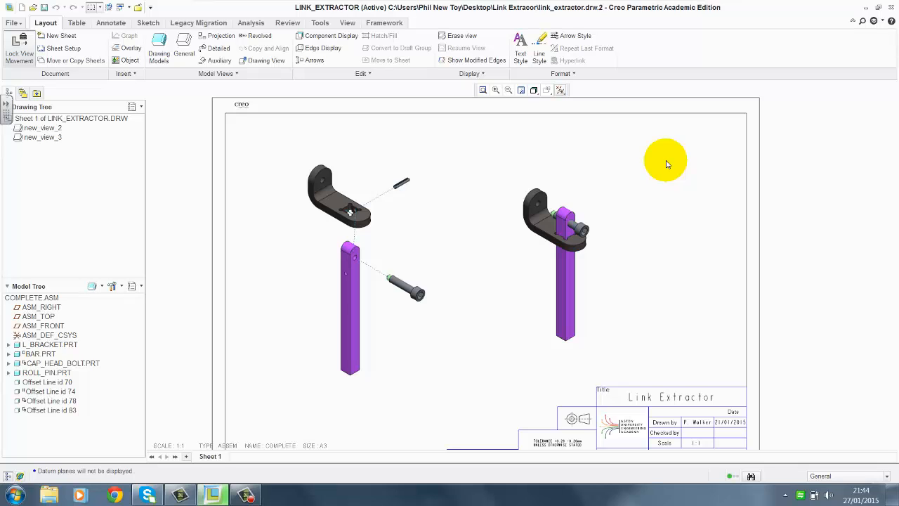
Add the bar.prt part as a drawing model of the drawing
middle_click_drag(353, 260, 365, 226)
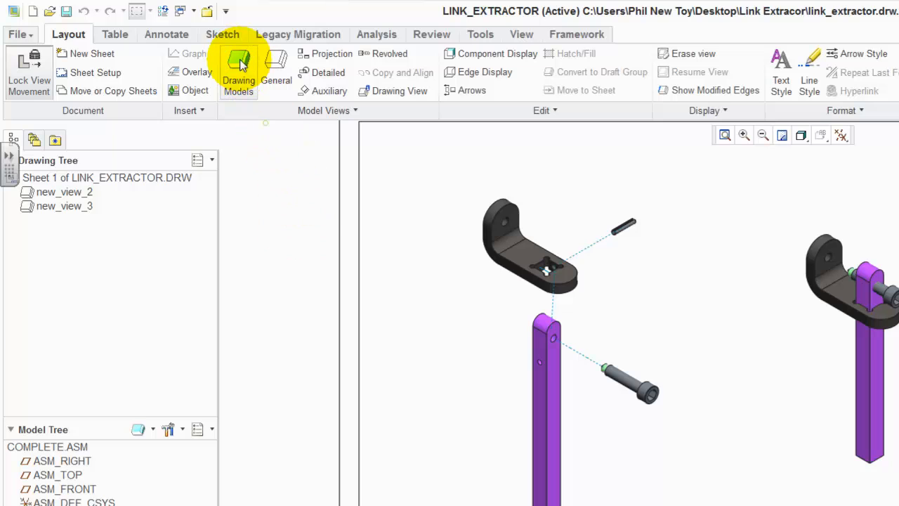
left_click(240, 64)
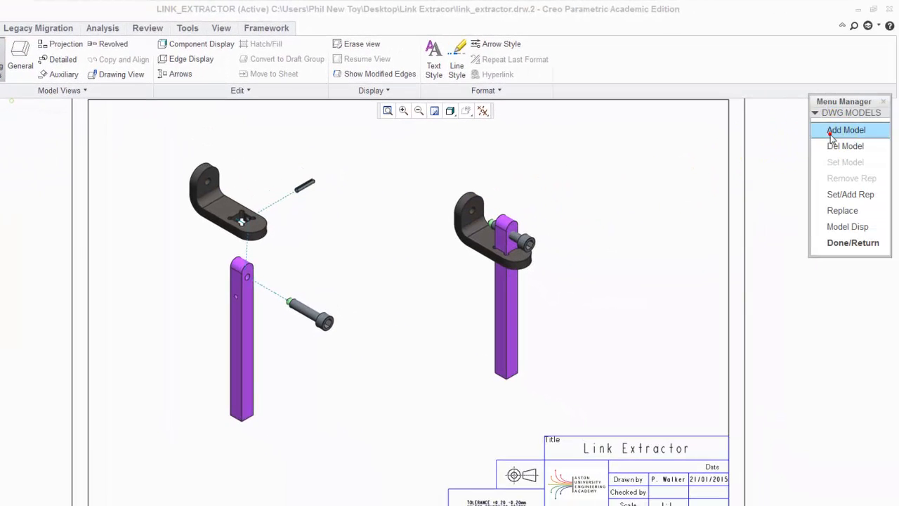
left_click(831, 134)
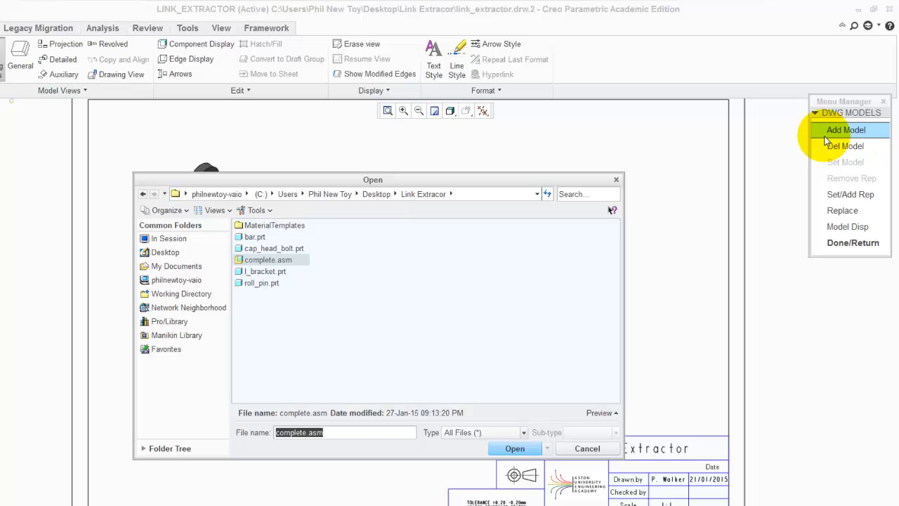
left_click(254, 237)
left_click(514, 446)
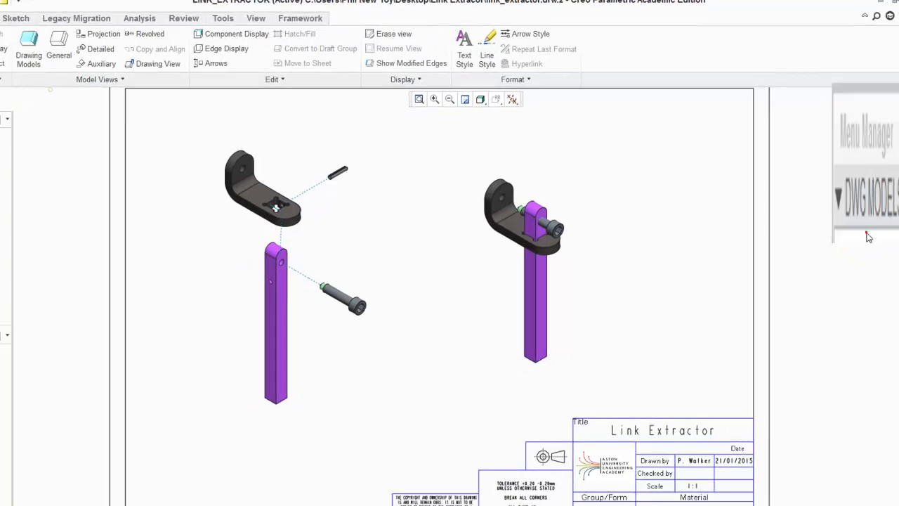
left_click(846, 244)
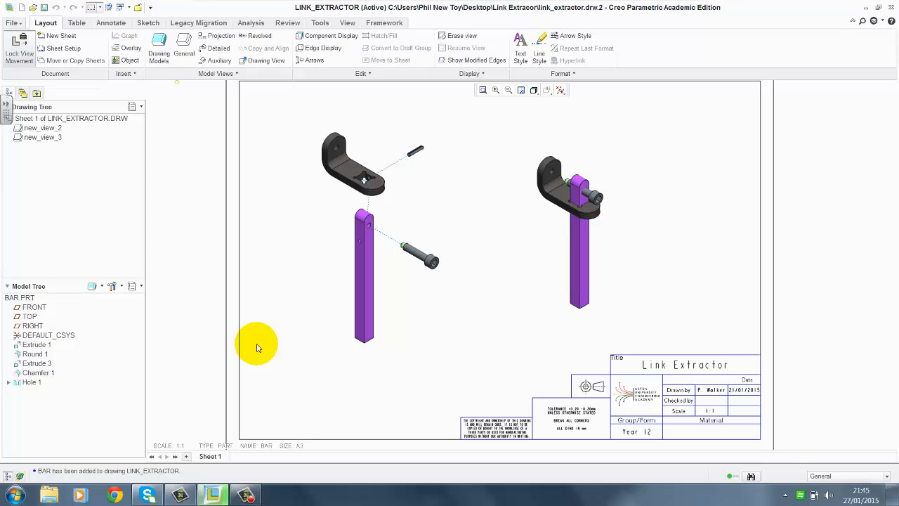
Add a new sheet and enter BDMS for its Material parameter
mouse_move(215, 457)
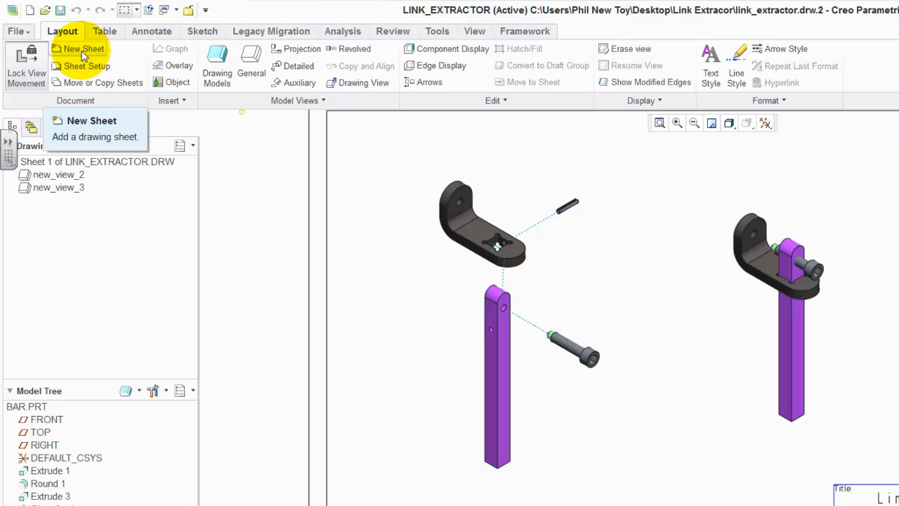
left_click(83, 55)
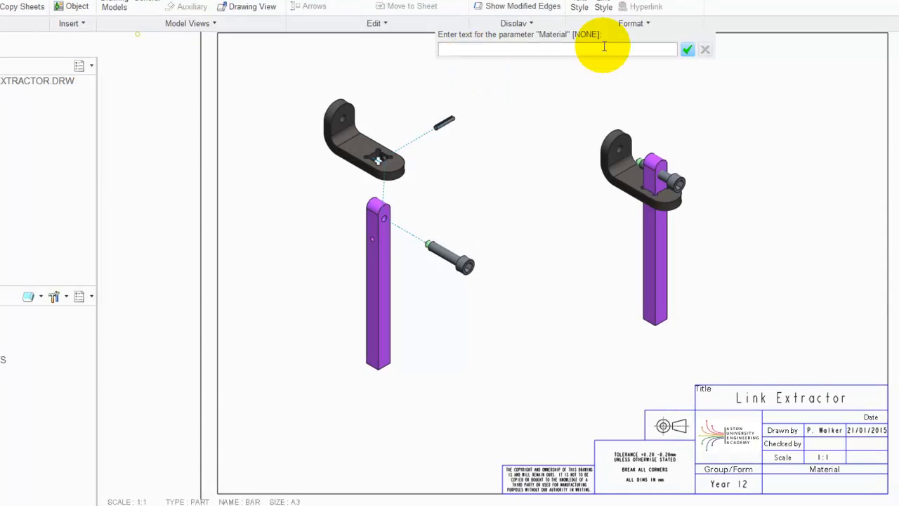
type("B")
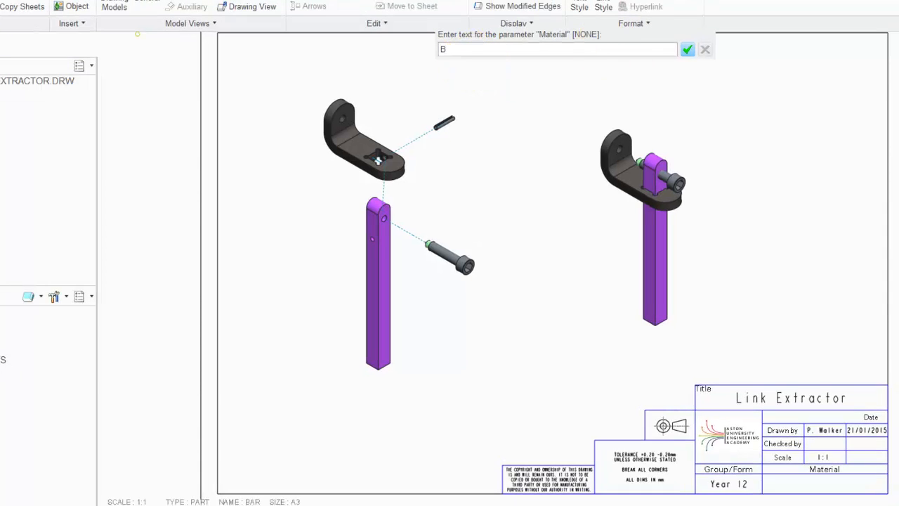
type("DMS")
key("Return")
Enter Year 12 for the Form parameter
left_click(604, 46)
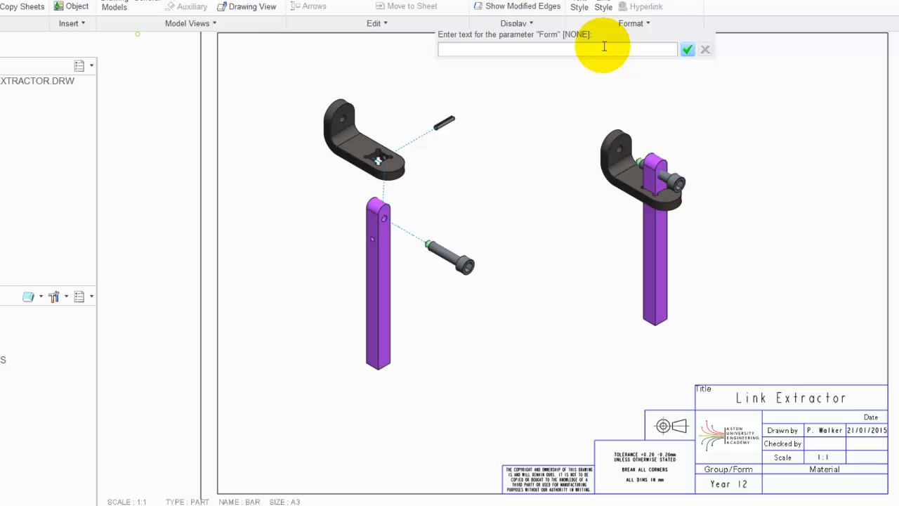
type("Yea")
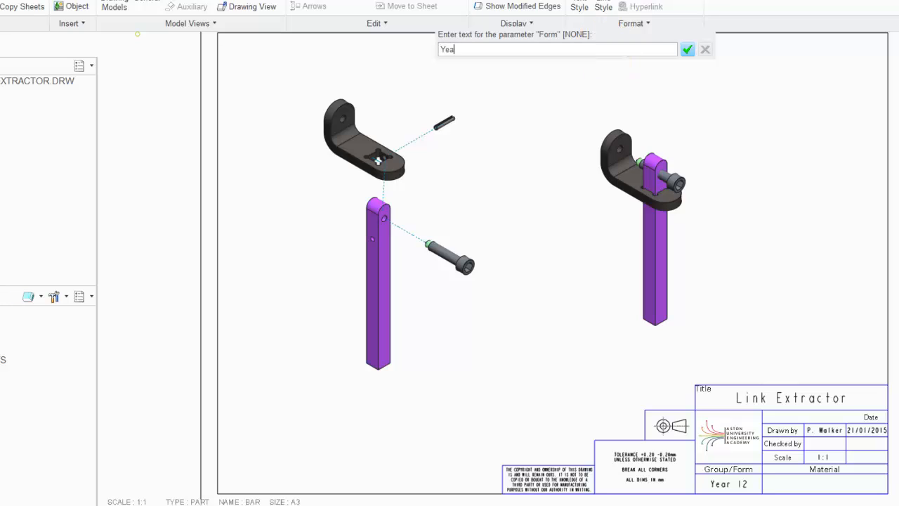
type("r 12")
key("Return")
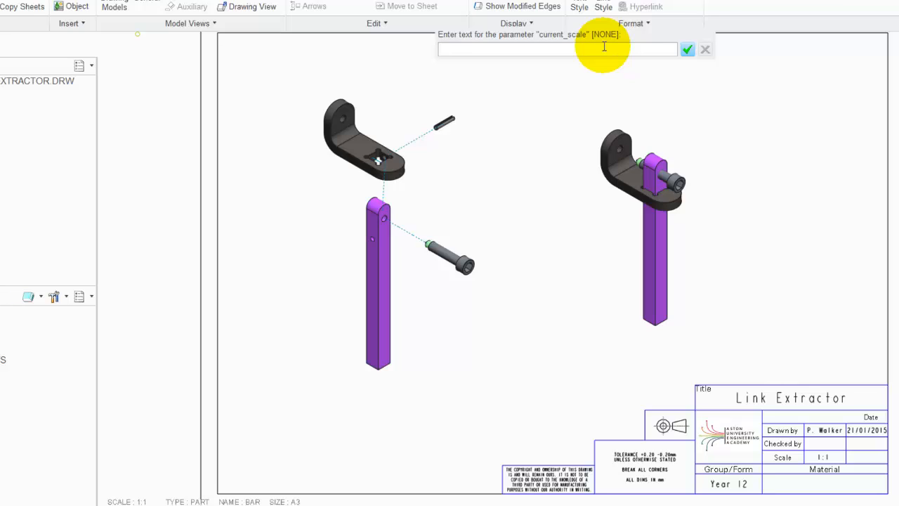
Leave the current_scale parameter blank and set the Date parameter to 27/01/2015
key("Return")
type("2")
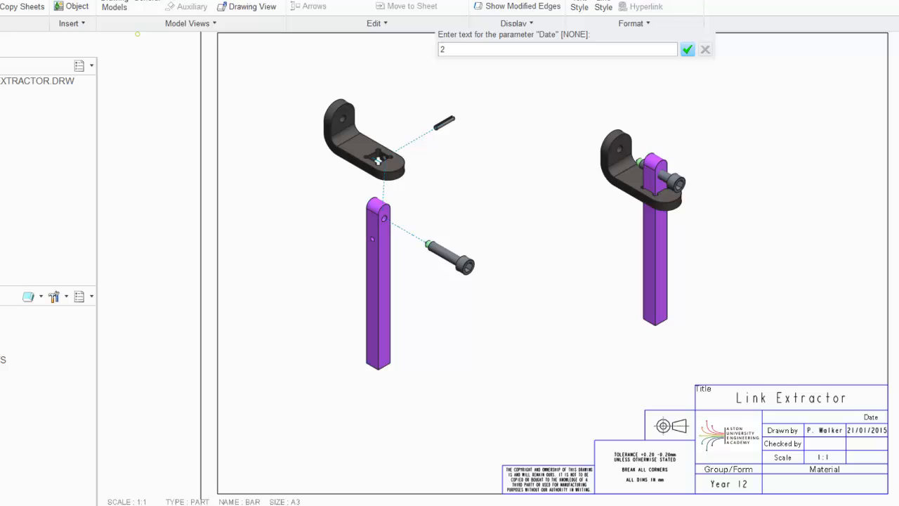
type("7/02")
type("1")
type("/2015")
key("Return")
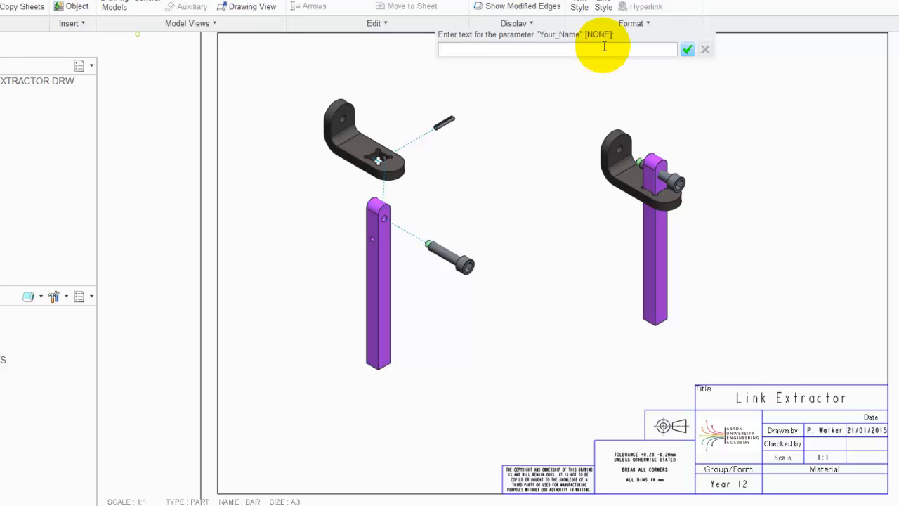
Enter the drafter's name for the Your_Name parameter
type("P")
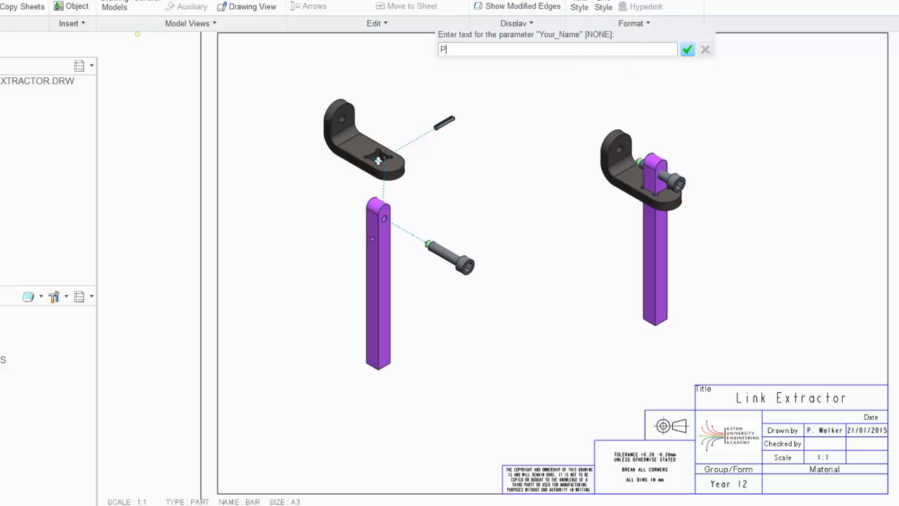
type(". Walker")
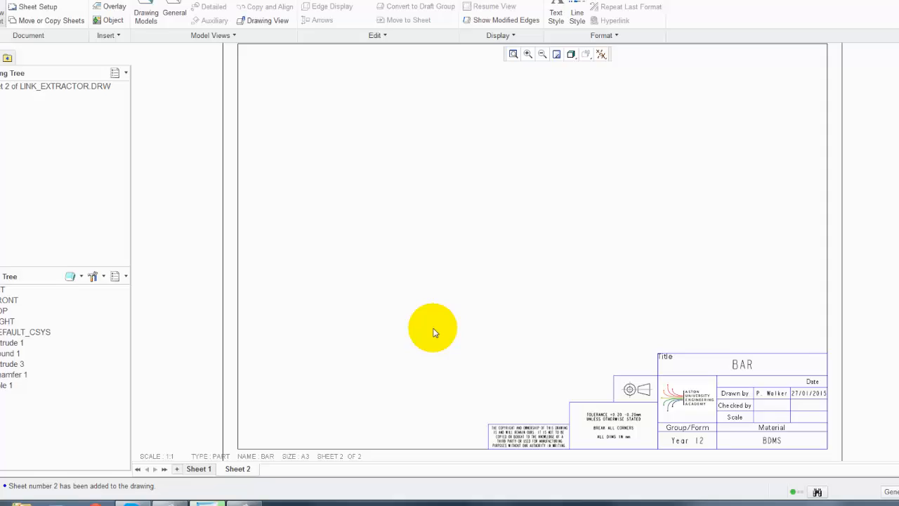
Insert a general view of the bar on sheet 2 with no combined state
scroll(762, 435, "up", 4)
scroll(760, 450, "up", 2)
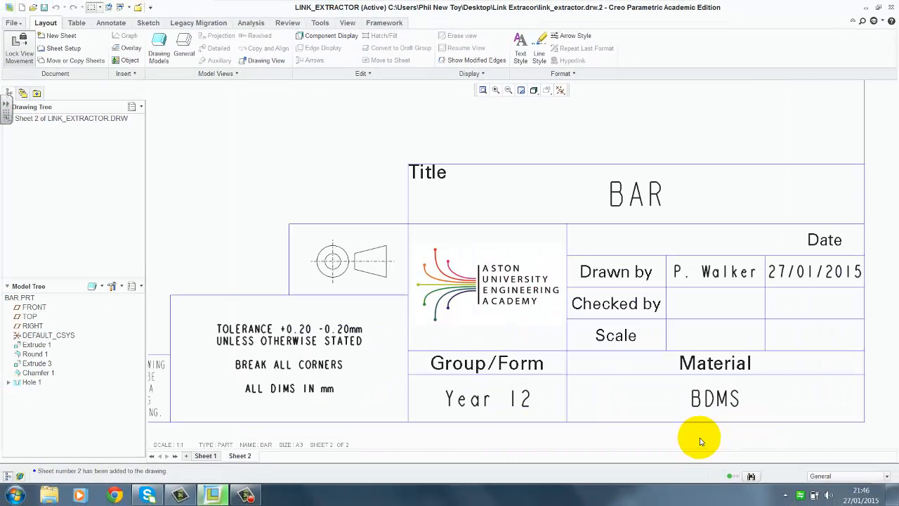
scroll(658, 422, "down", 3)
scroll(662, 420, "down", 1)
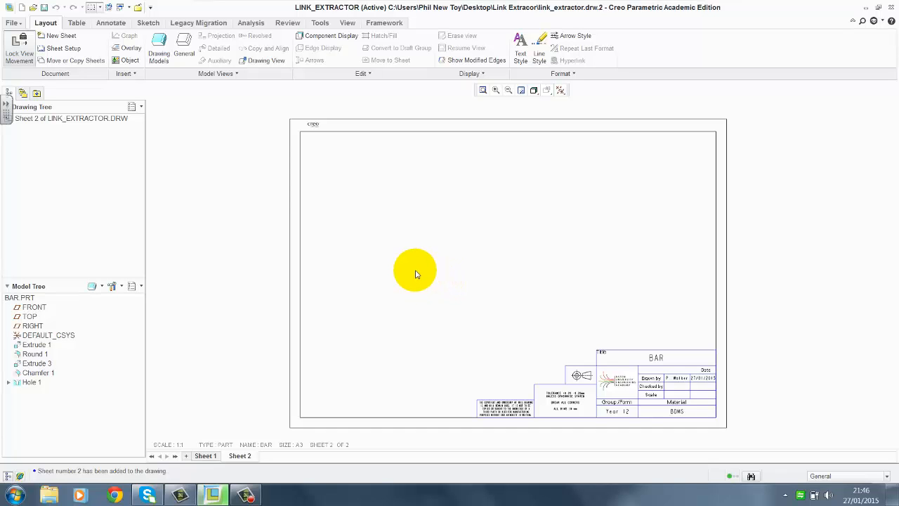
right_click(416, 272)
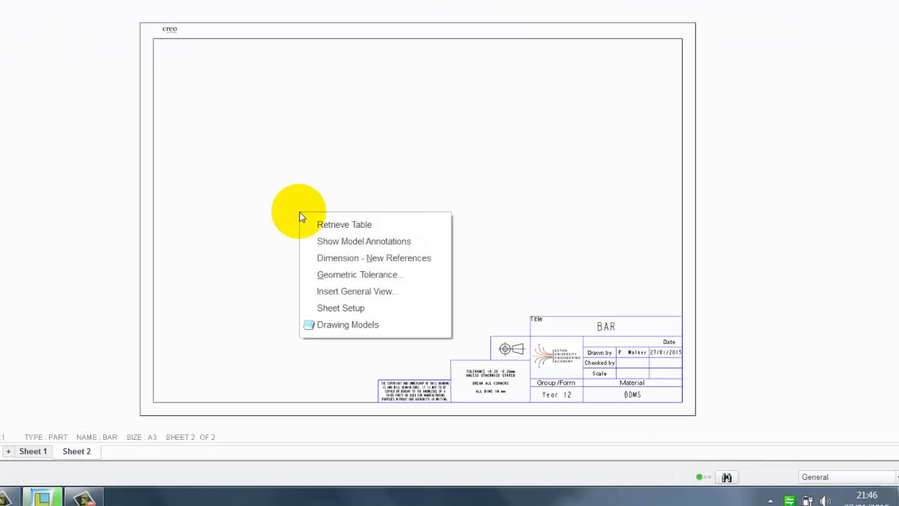
left_click(334, 291)
left_click(325, 245)
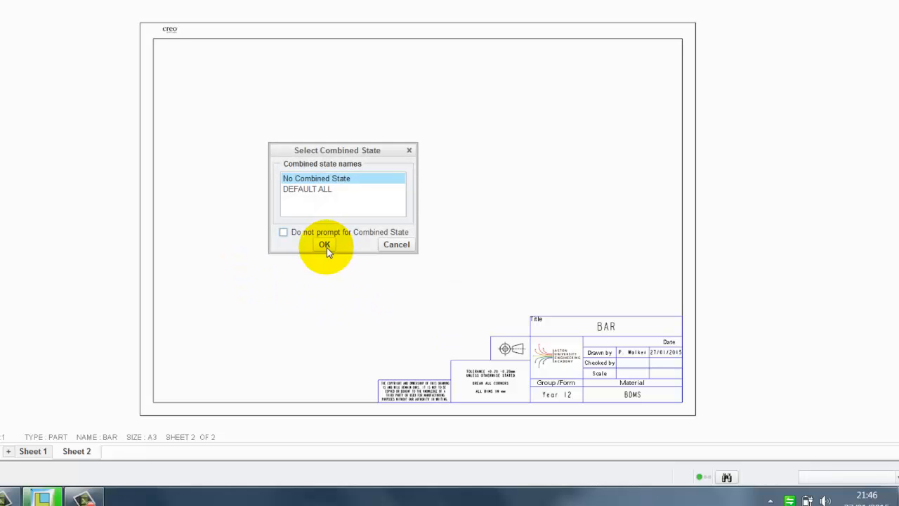
left_click(321, 223)
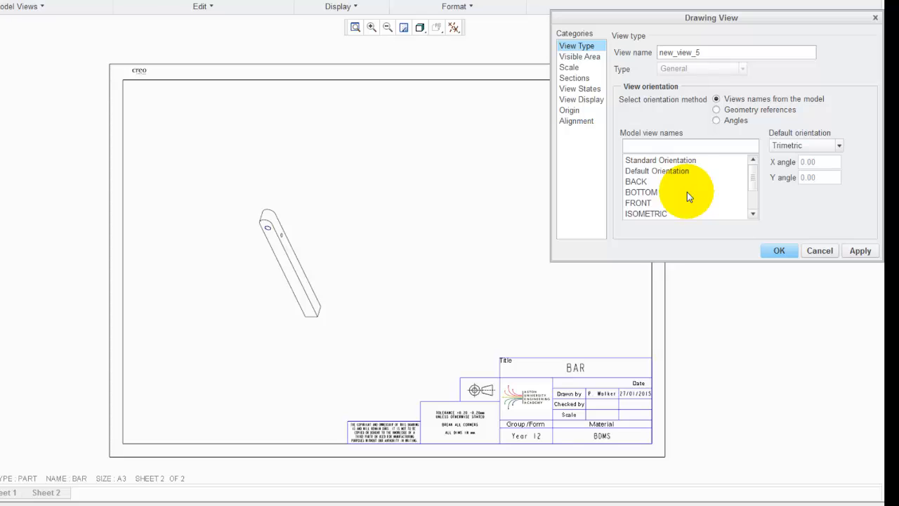
Set the general view's orientation to the FRONT model view and apply it
scroll(687, 192, "down", 2)
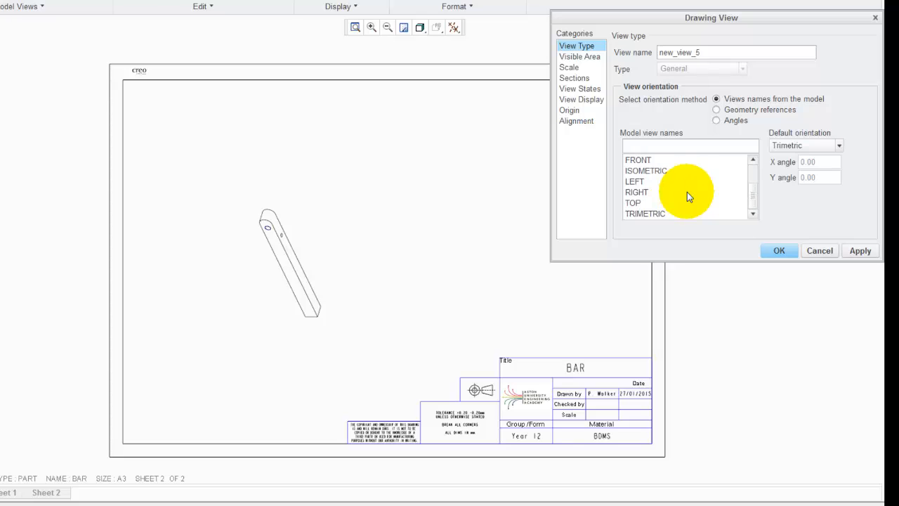
left_click(632, 203)
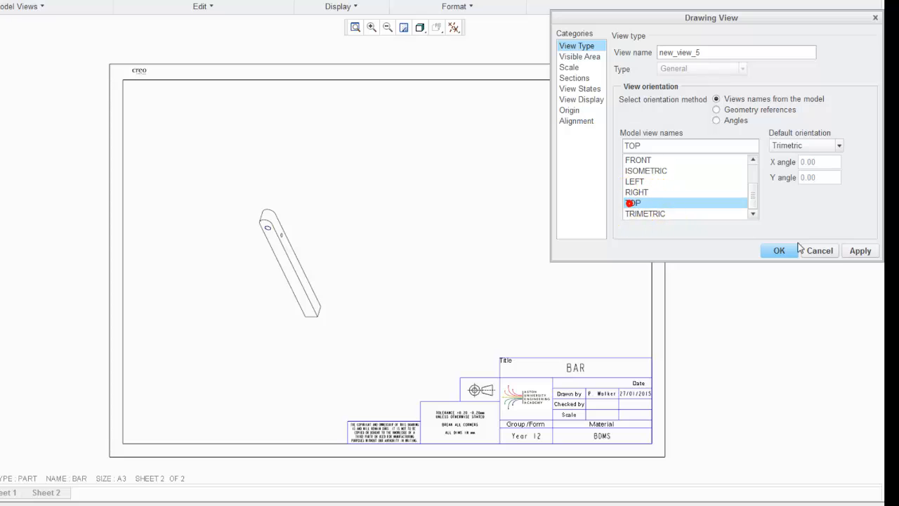
left_click(858, 251)
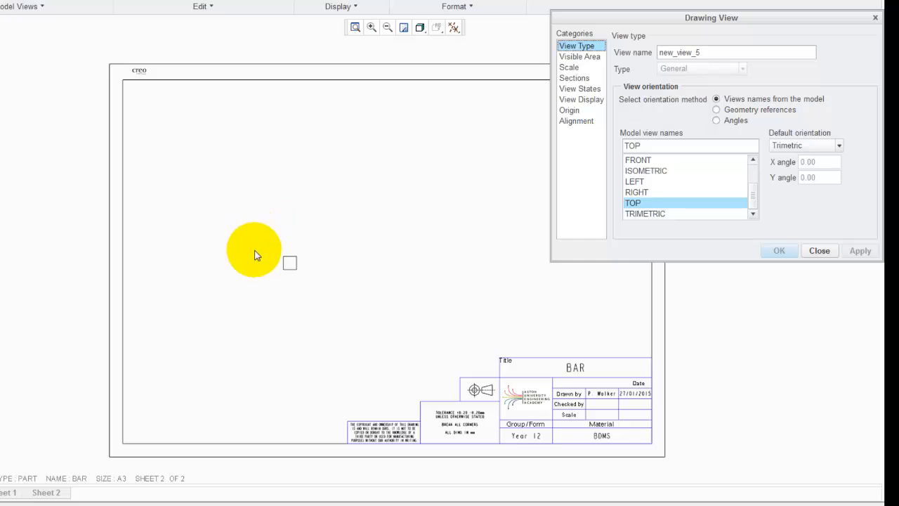
left_click(638, 160)
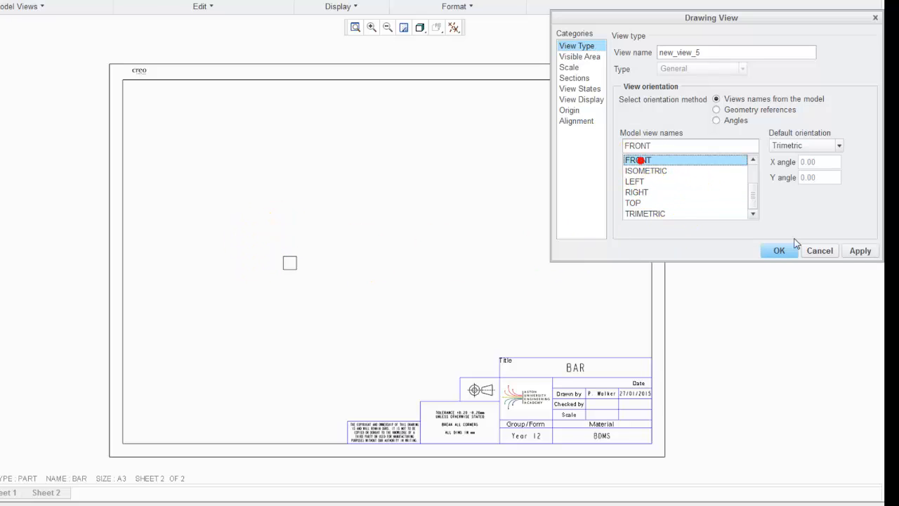
left_click(858, 251)
left_click(383, 271)
left_click(350, 242)
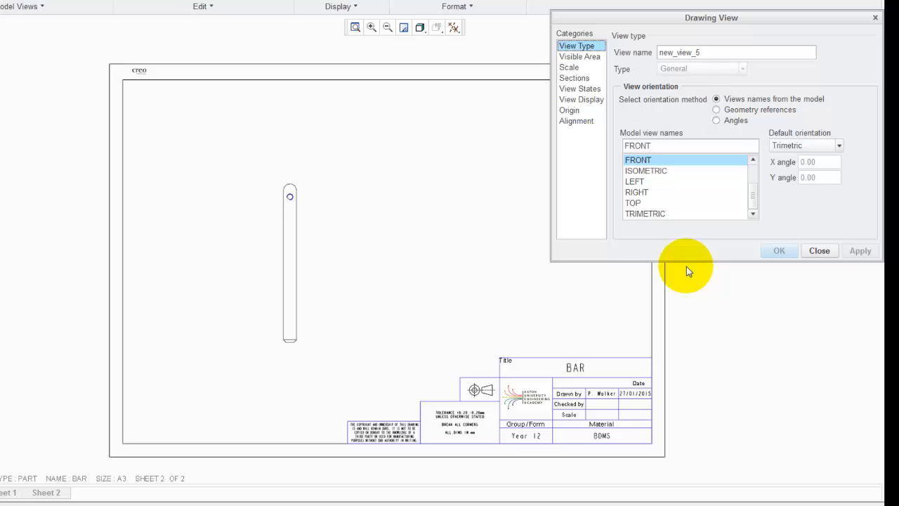
Insert a projection view of the front view, placed to its right
left_click(822, 253)
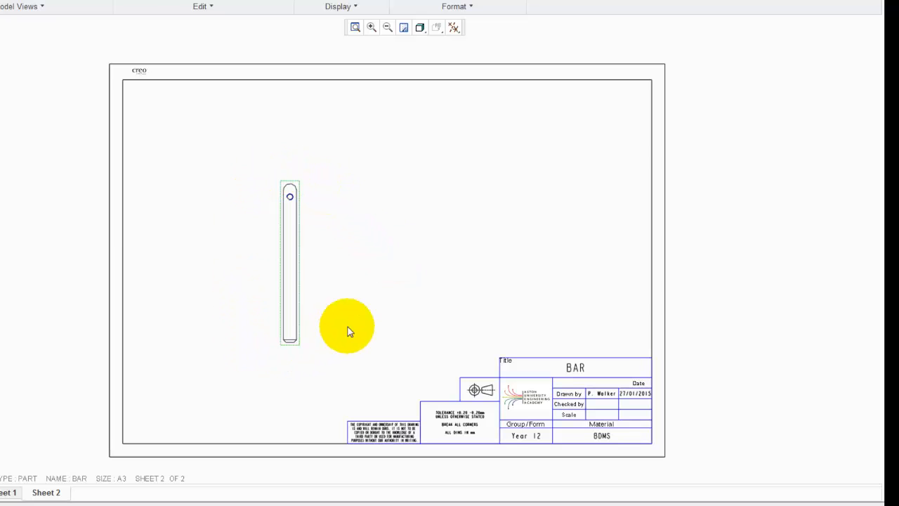
left_click(338, 210)
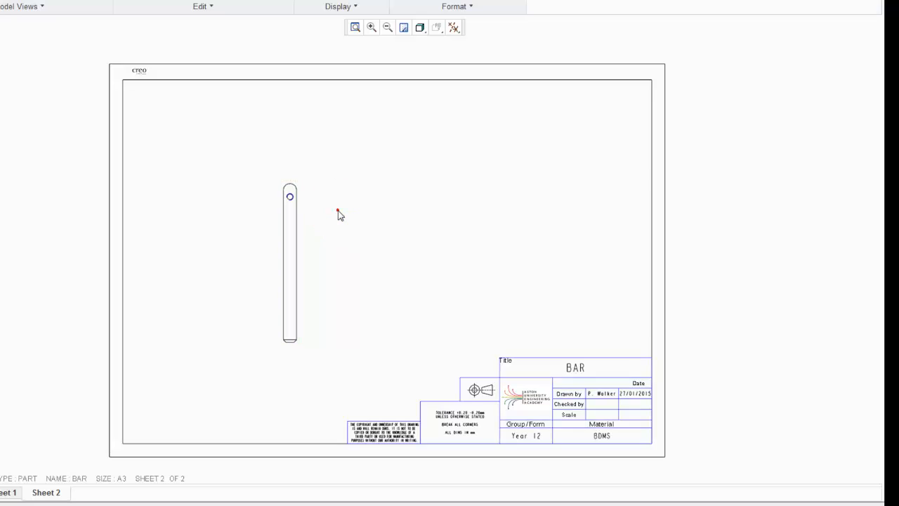
scroll(310, 207, "up", 3)
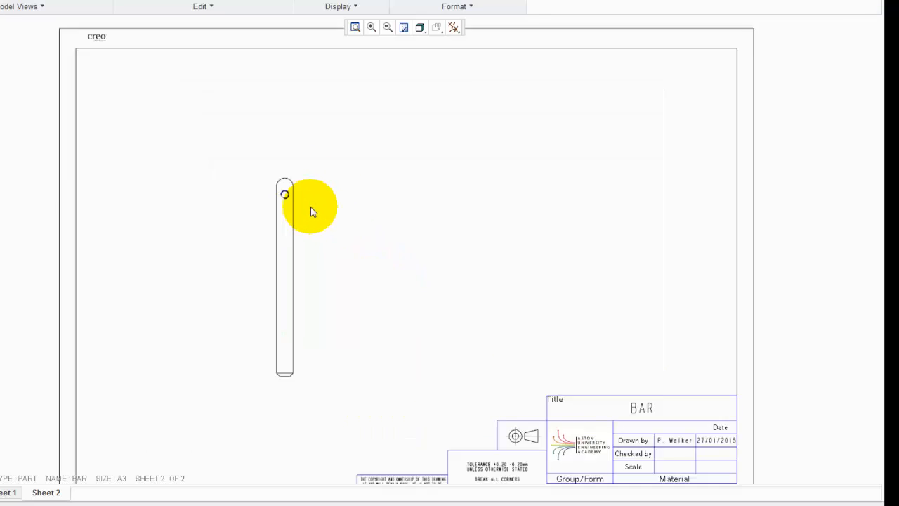
left_click(283, 167)
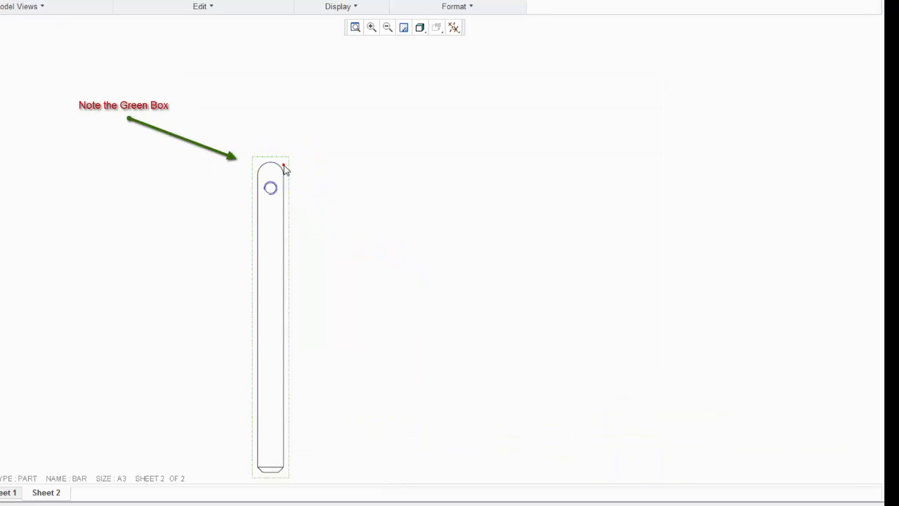
right_click(351, 179)
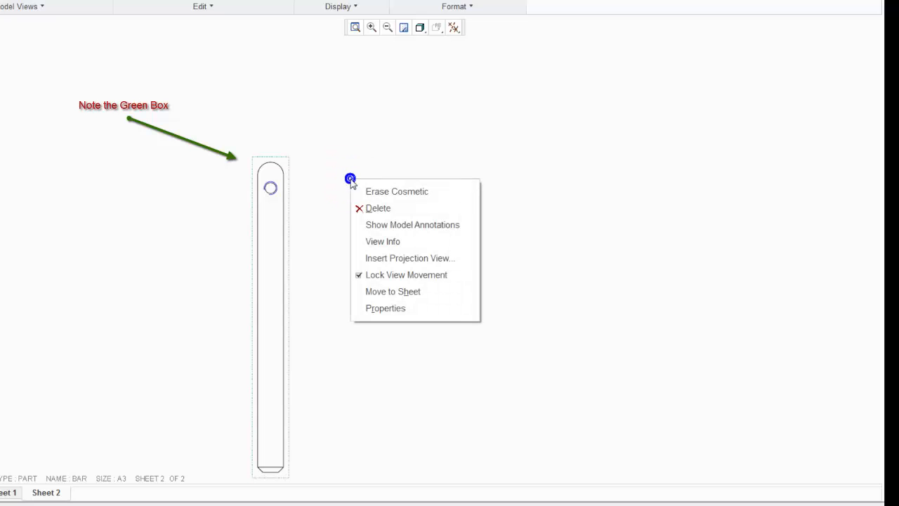
left_click(390, 257)
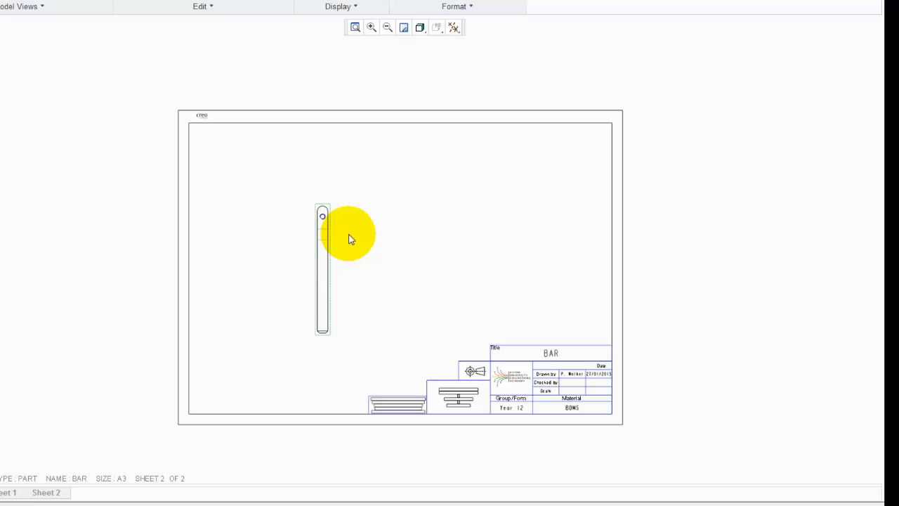
scroll(351, 239, "up", 1)
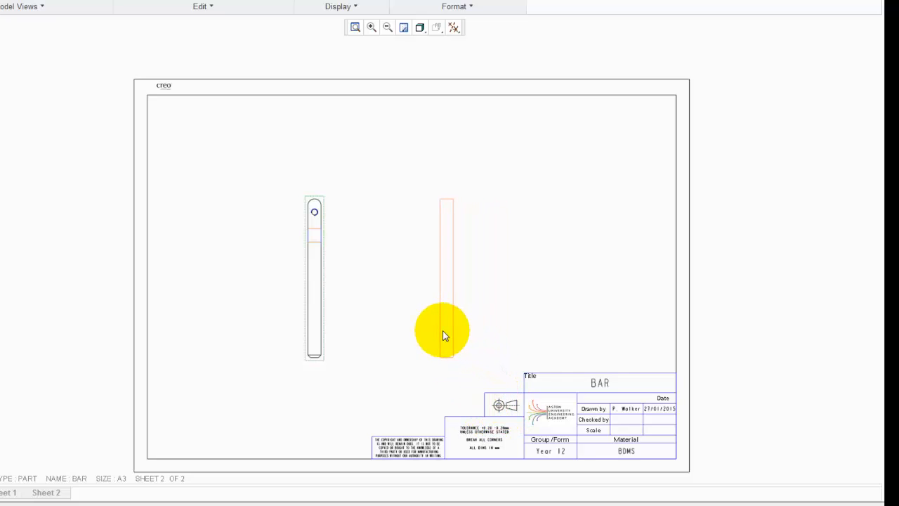
left_click(439, 330)
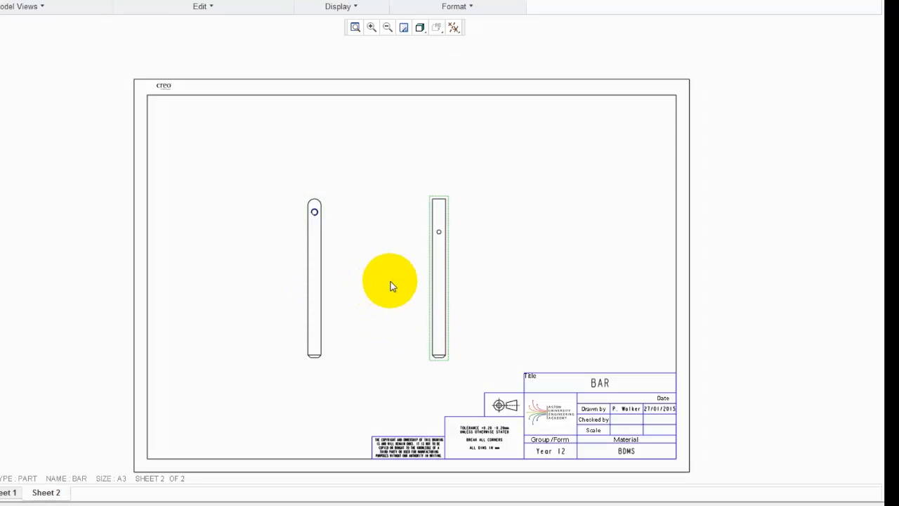
Insert a projection view of the front view, placed above it
left_click(317, 266)
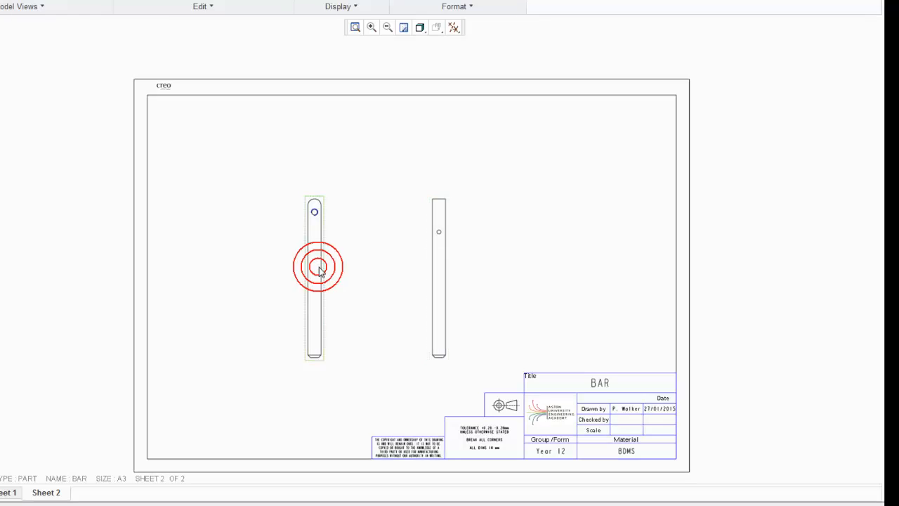
right_click(370, 241)
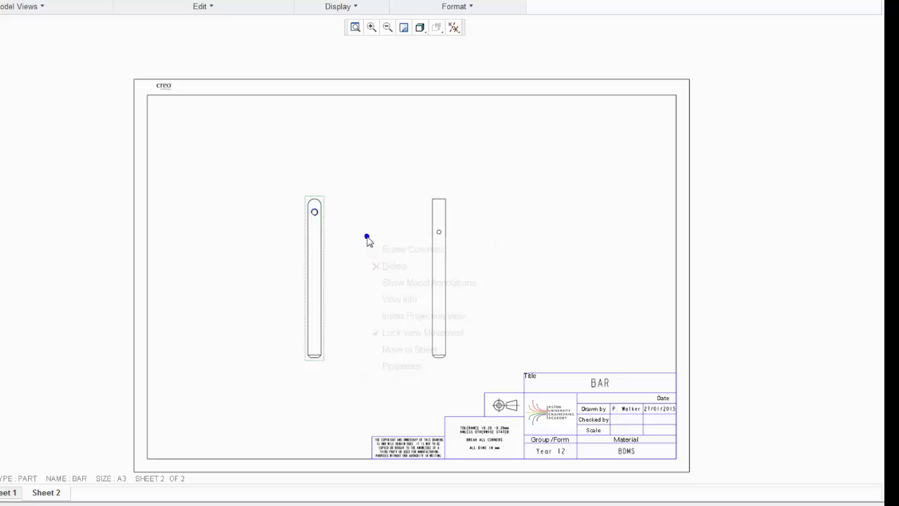
left_click(391, 317)
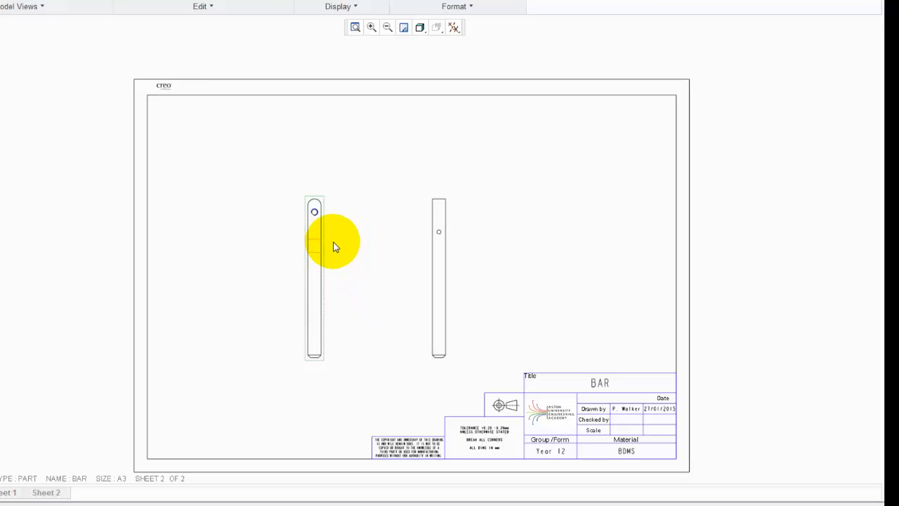
left_click(319, 138)
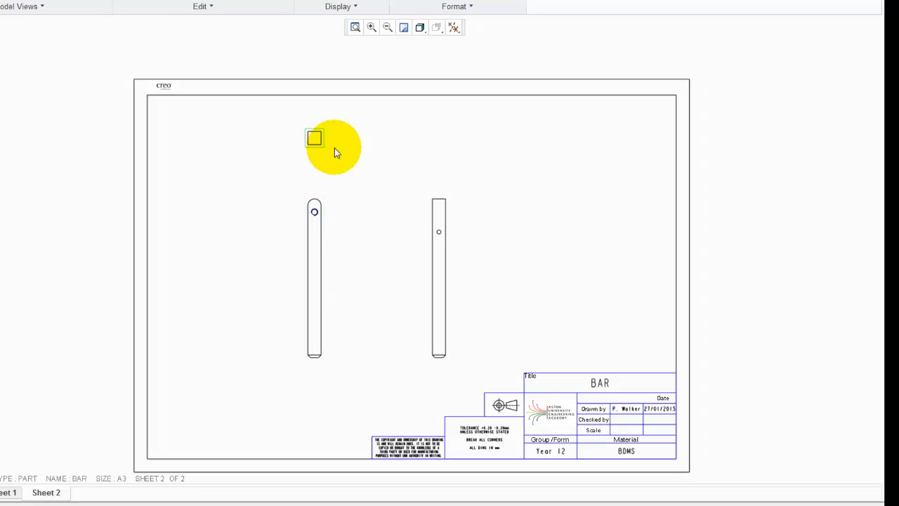
left_click(335, 153)
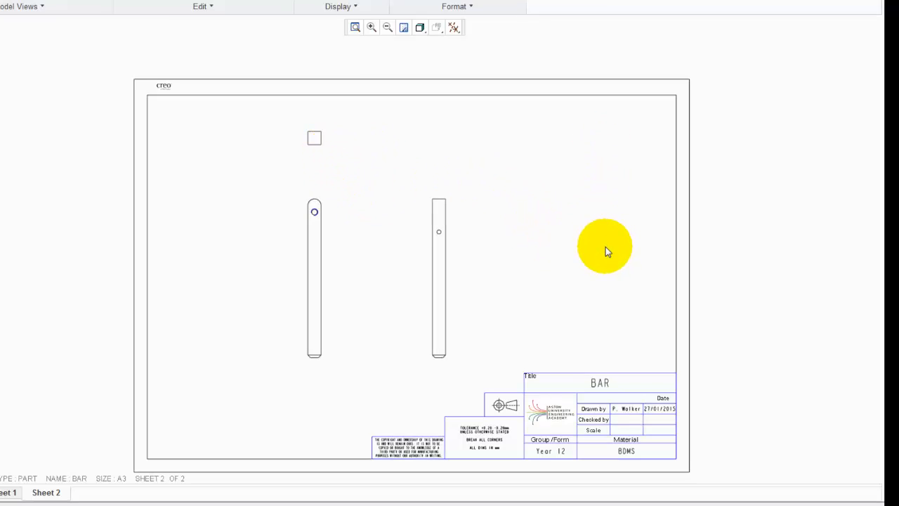
Insert another general view of the bar near the sheet's upper right with no combined state
right_click(527, 229)
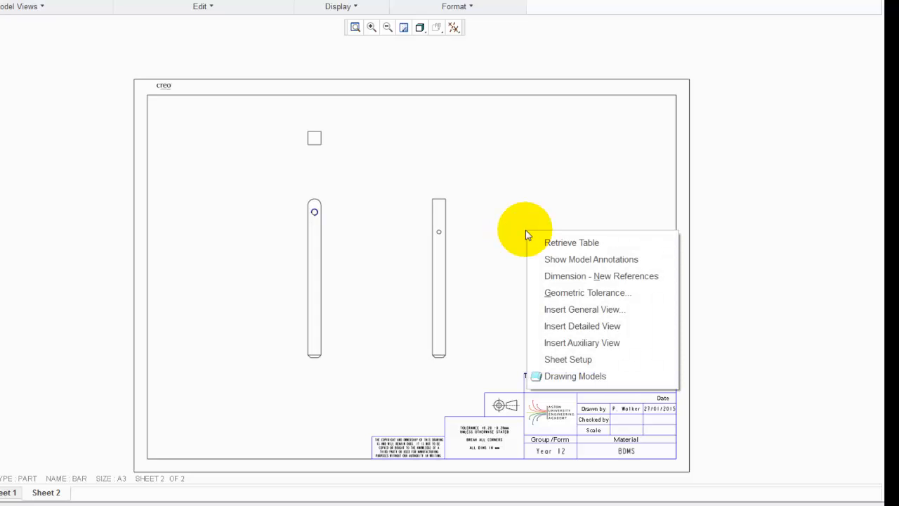
left_click(565, 313)
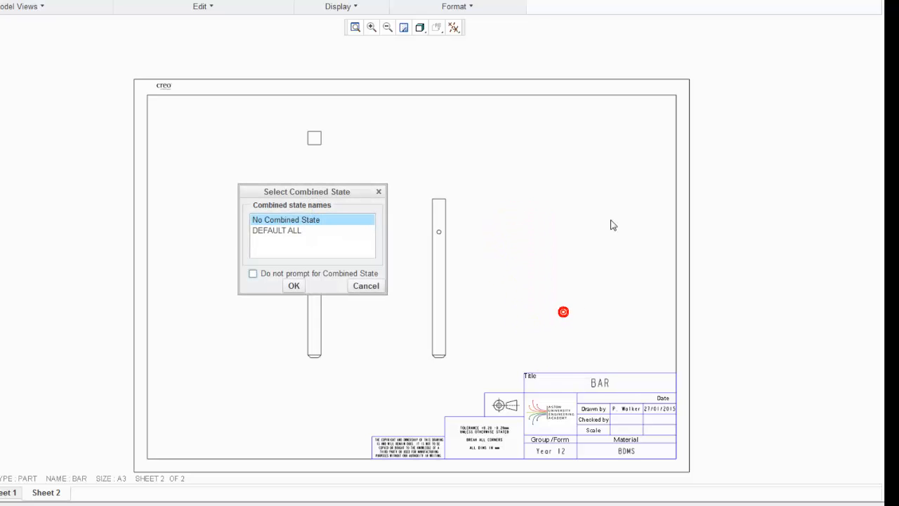
left_click(293, 284)
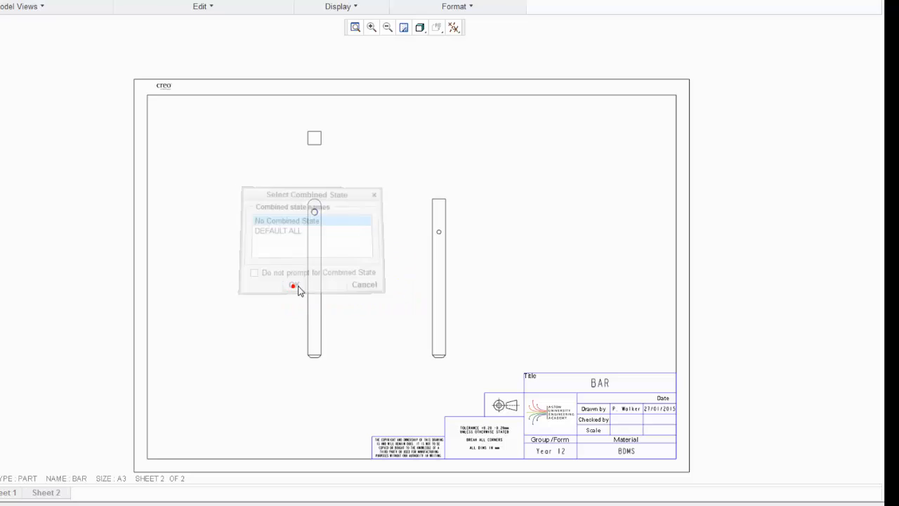
left_click(605, 186)
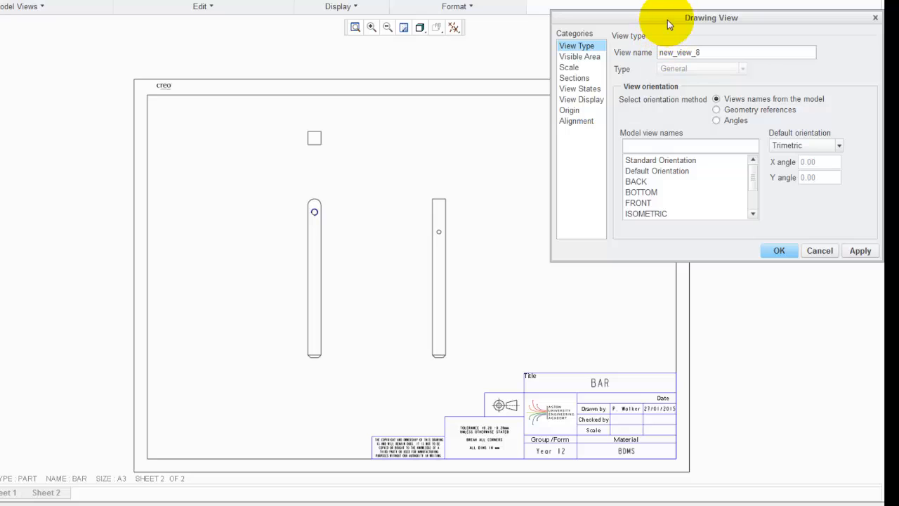
Set the new general view's orientation to the ISOMETRIC model view and apply it
left_click_drag(668, 24, 282, 27)
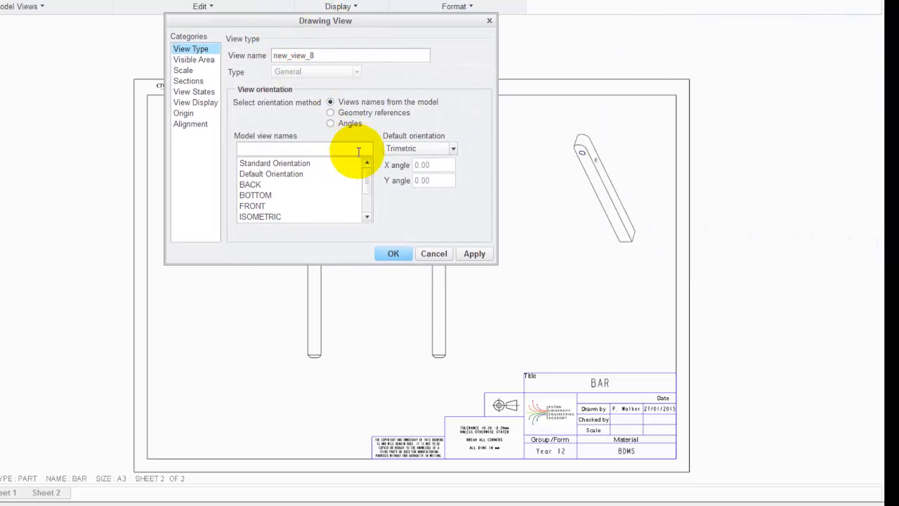
left_click(261, 217)
left_click(475, 254)
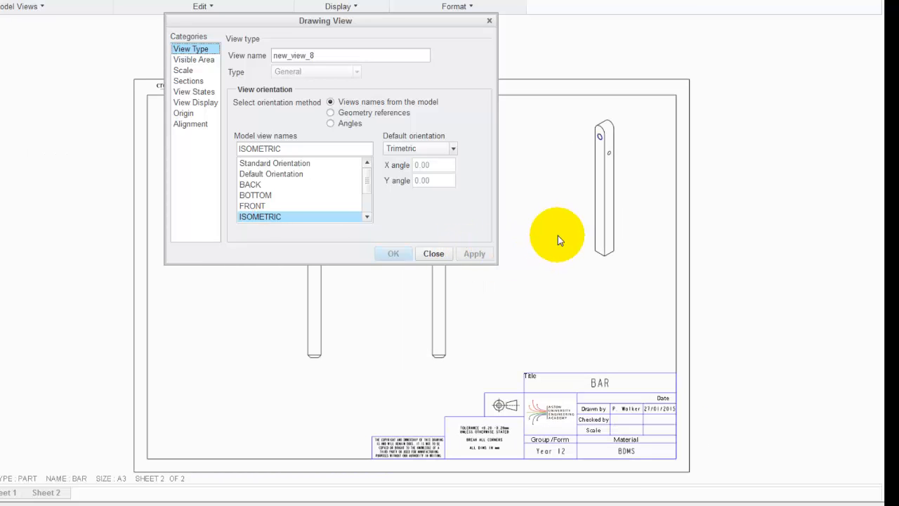
left_click(433, 253)
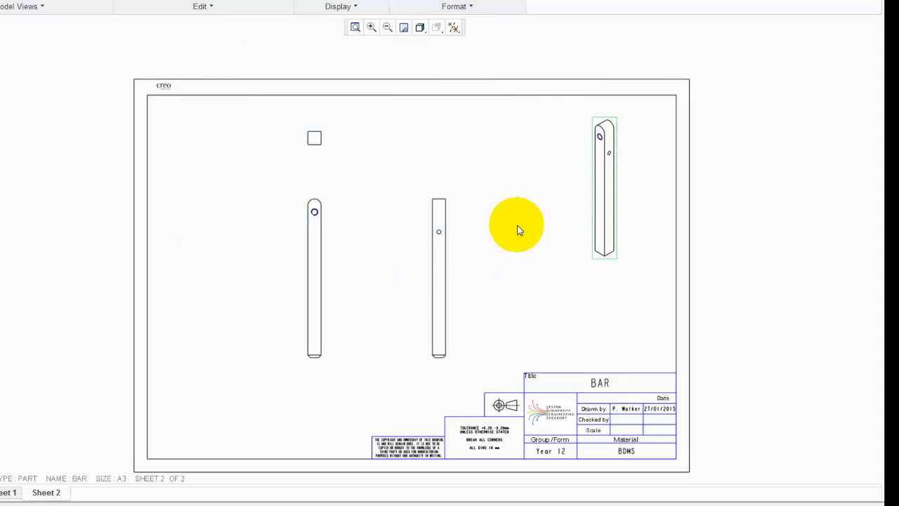
Shift the right projection view and the top view slightly to new positions
left_click(517, 228)
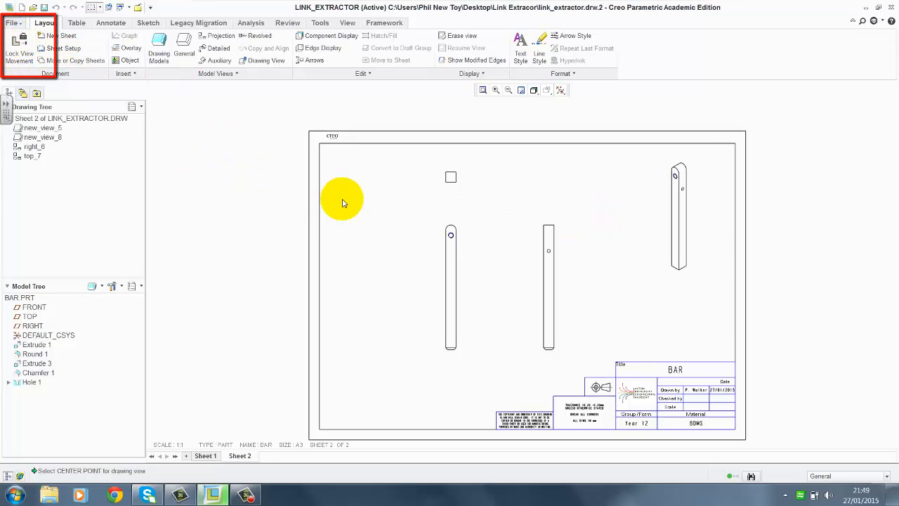
left_click(550, 274)
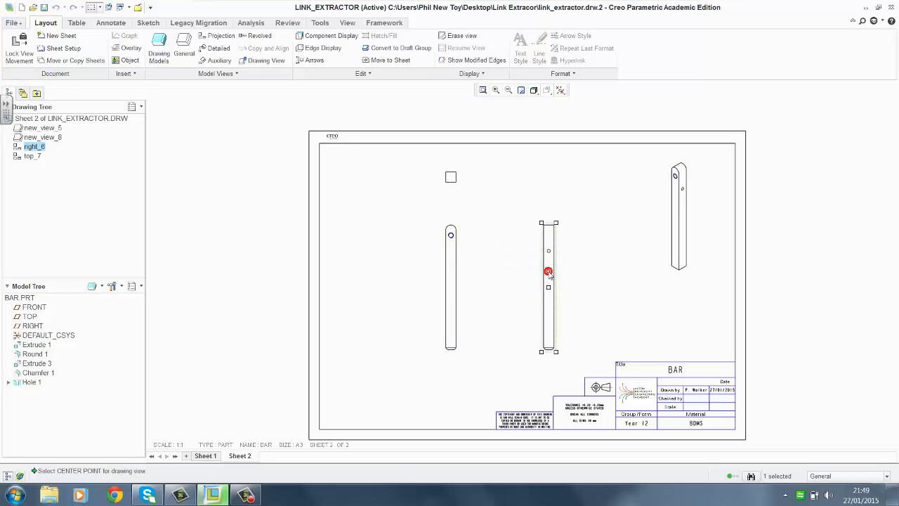
mouse_move(546, 271)
left_mouse_down()
mouse_move(614, 275)
mouse_move(522, 271)
mouse_move(536, 271)
mouse_move(533, 253)
mouse_move(526, 288)
mouse_move(465, 280)
mouse_move(537, 277)
left_mouse_up()
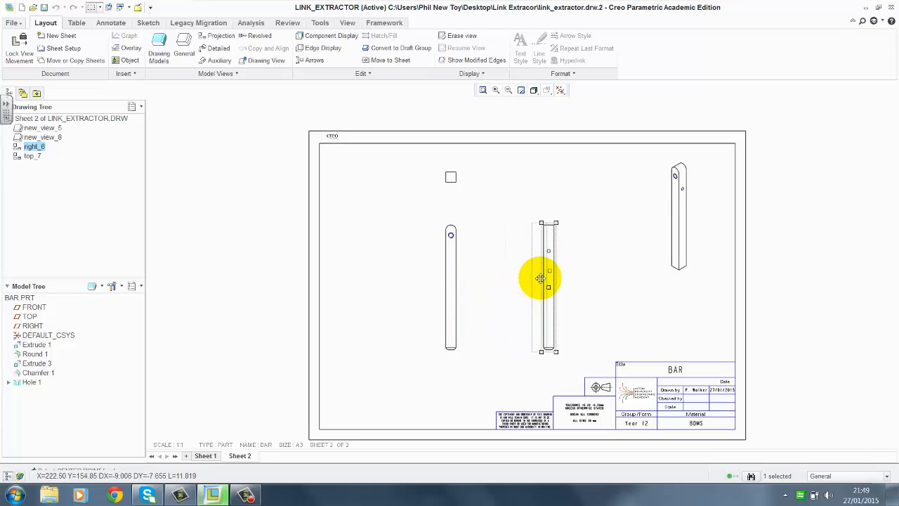
left_click(451, 178)
mouse_move(451, 177)
left_mouse_down()
mouse_move(455, 199)
mouse_move(449, 170)
mouse_move(423, 176)
mouse_move(481, 184)
mouse_move(470, 204)
mouse_move(461, 180)
left_mouse_up()
Move the front view to the left and realign the right and top projection views with it
left_click(448, 272)
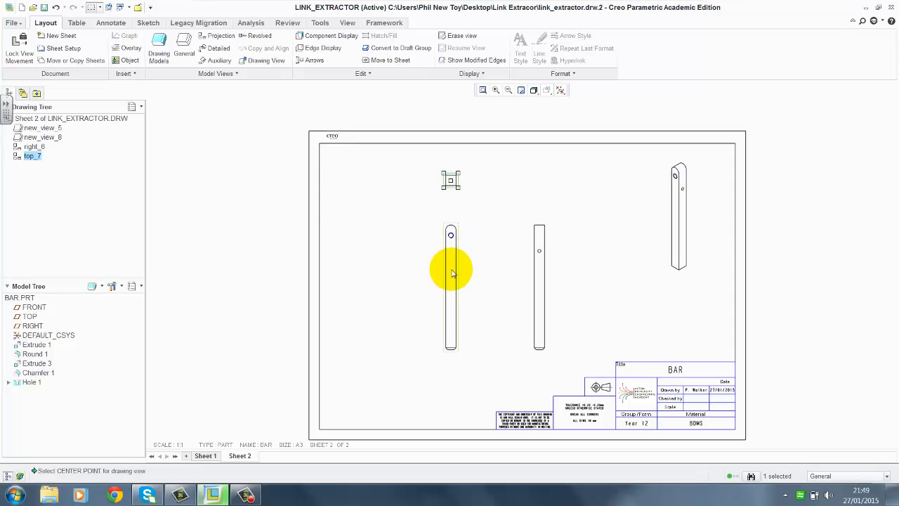
left_click(452, 272)
left_click_drag(450, 271, 422, 281)
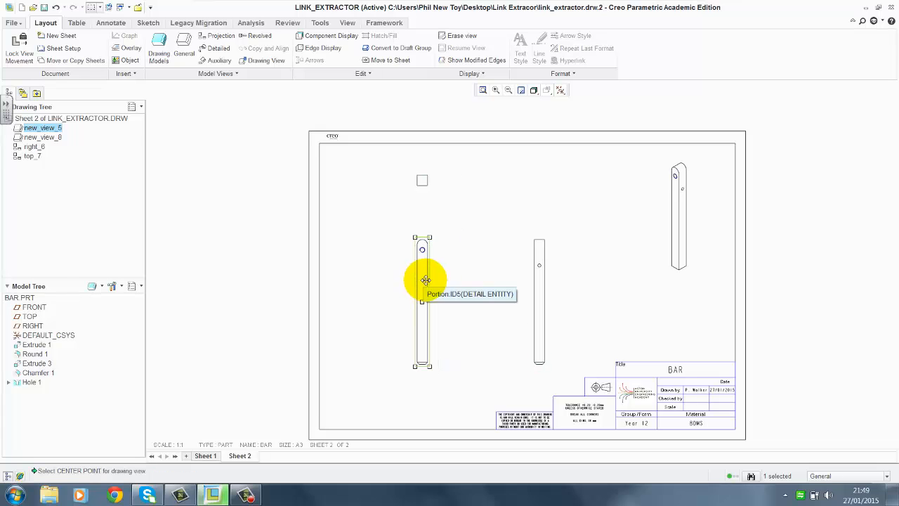
left_click(541, 296)
left_click_drag(539, 293, 525, 288)
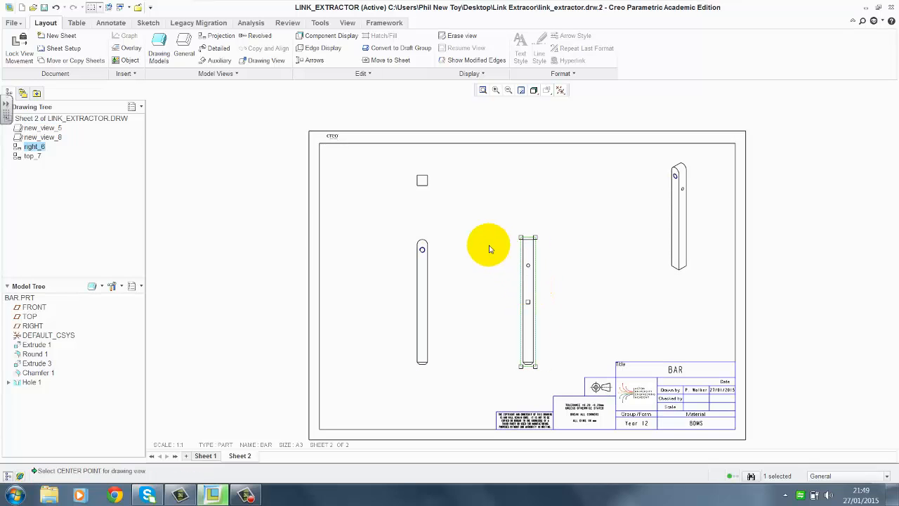
left_click(422, 180)
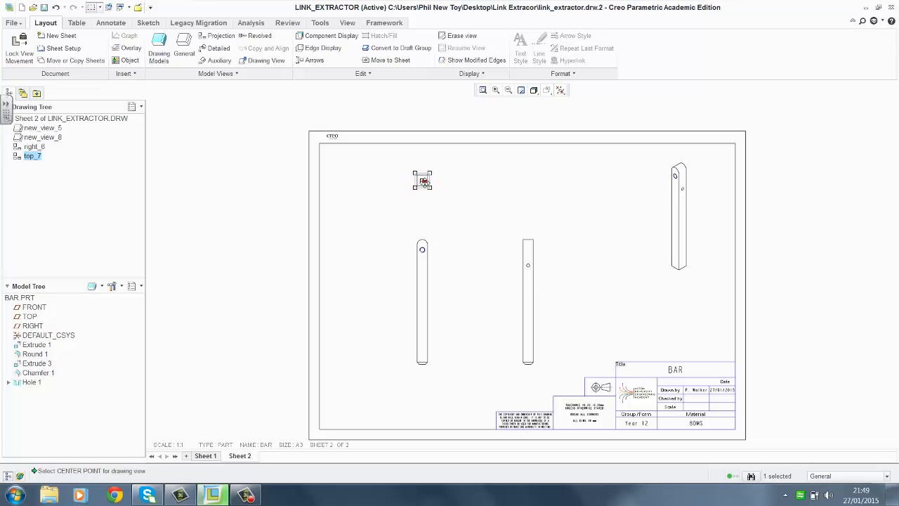
left_click_drag(422, 179, 426, 189)
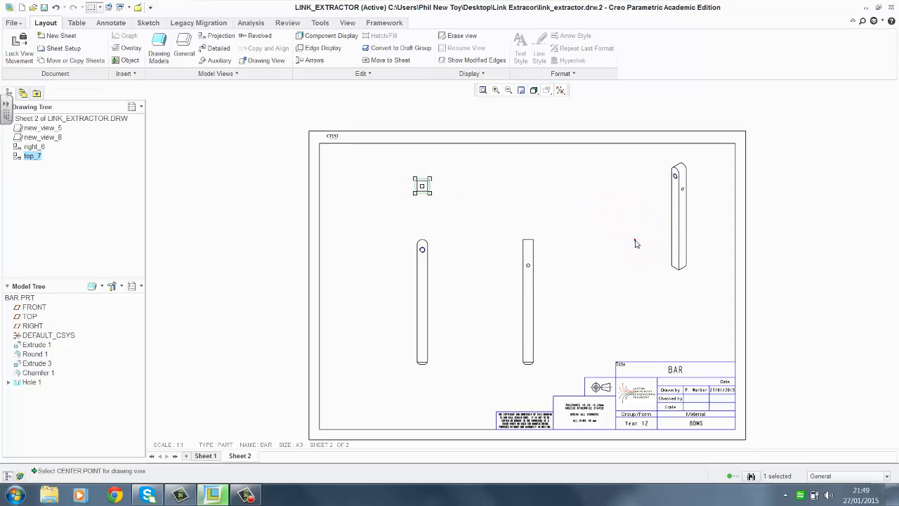
left_click(636, 244)
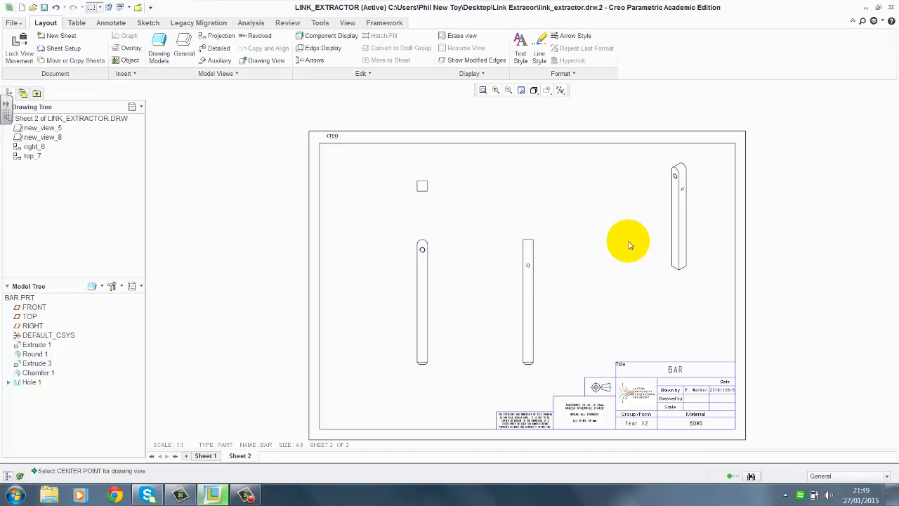
Set the isometric view's display style to Shading With Edges
left_click(673, 225)
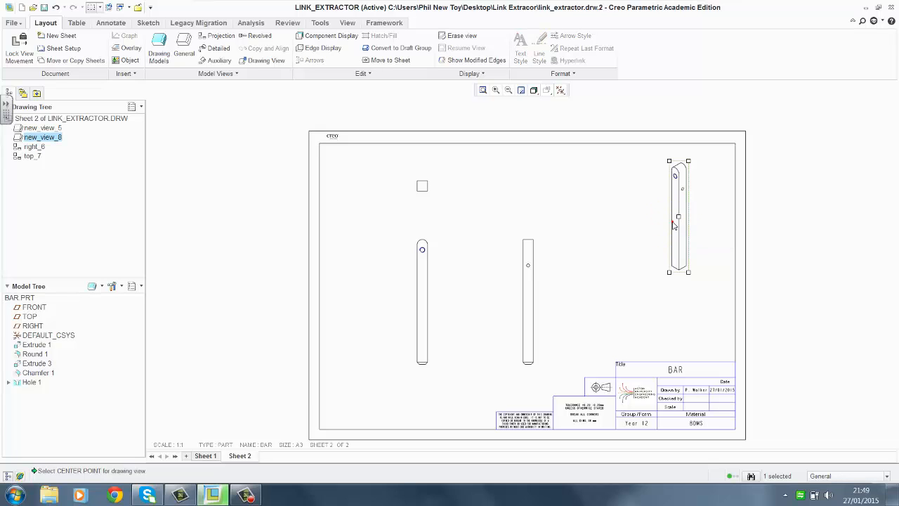
right_click(601, 221)
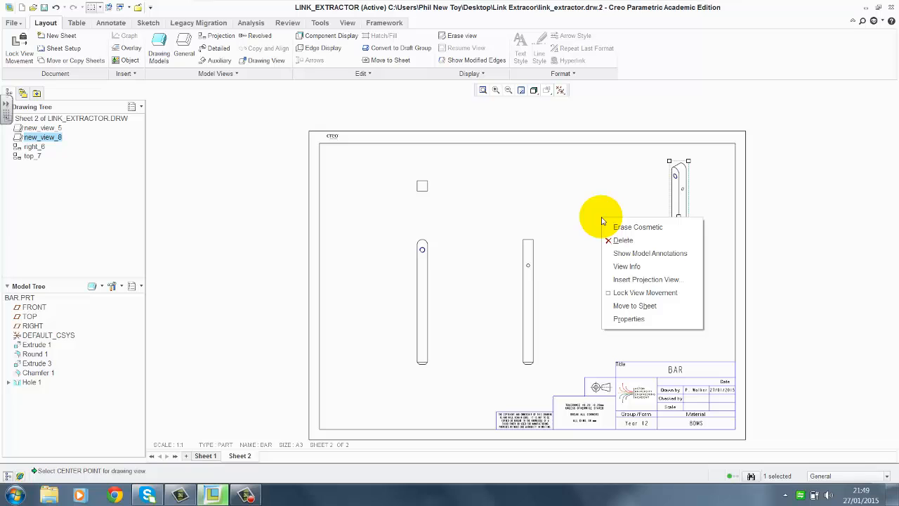
left_click(629, 320)
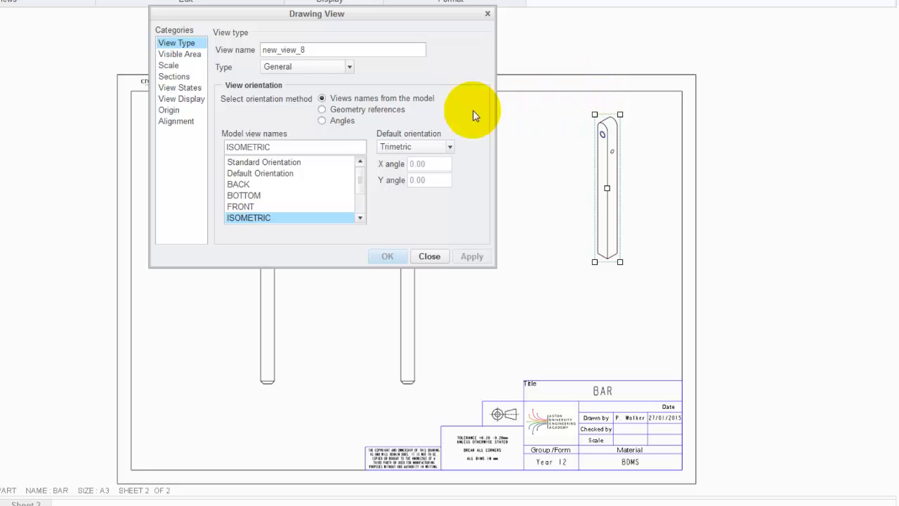
left_click(184, 101)
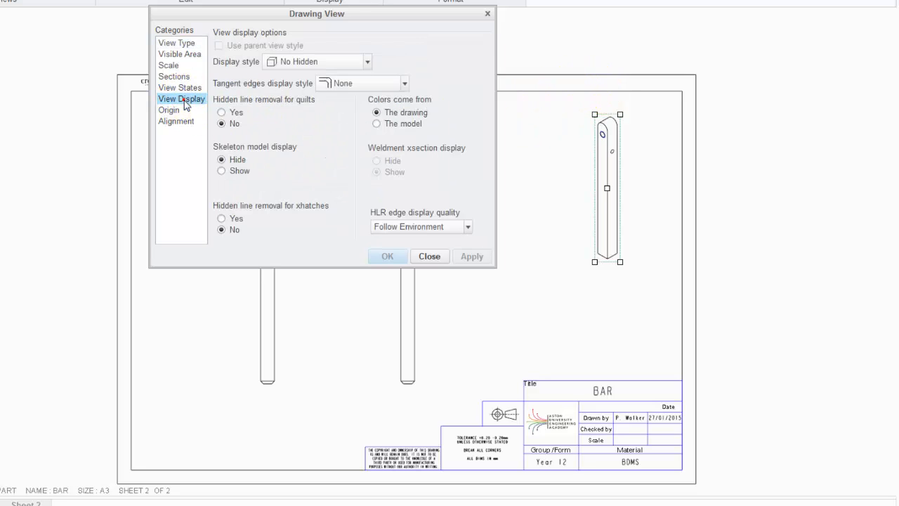
left_click(290, 64)
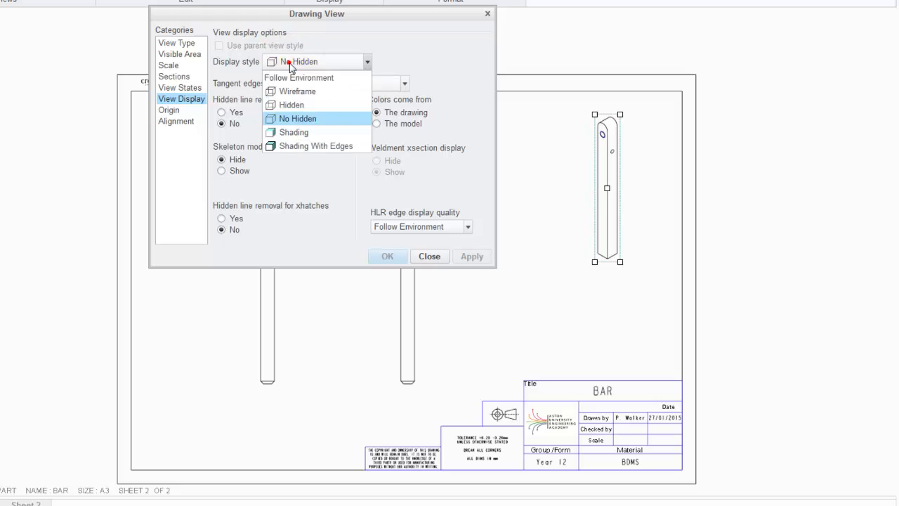
left_click(299, 148)
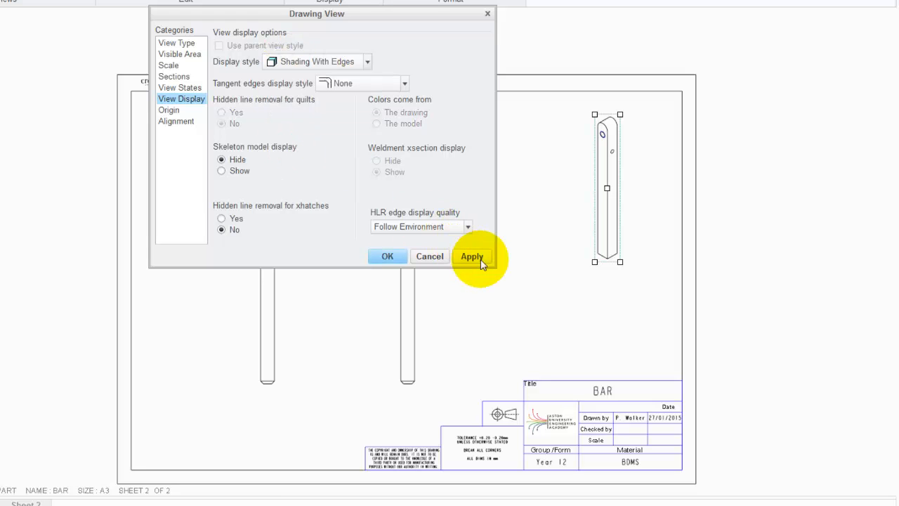
left_click(472, 257)
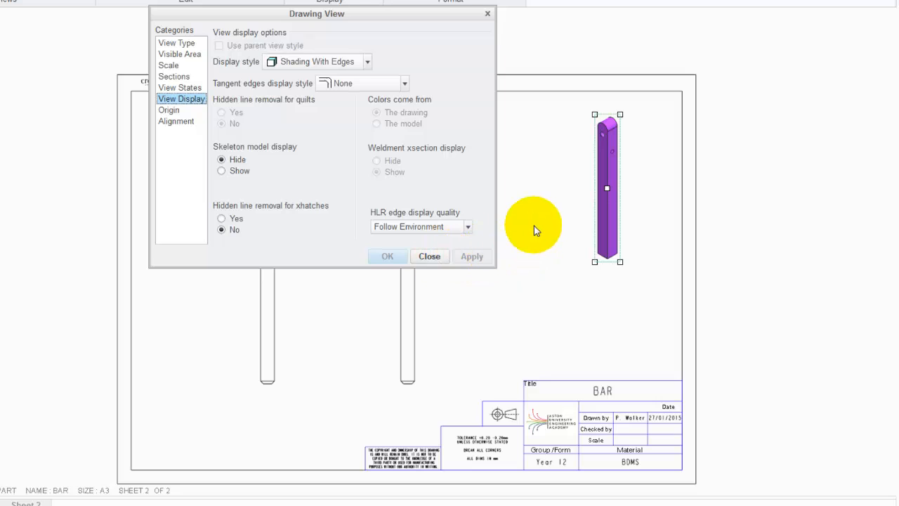
left_click(429, 256)
left_click(526, 190)
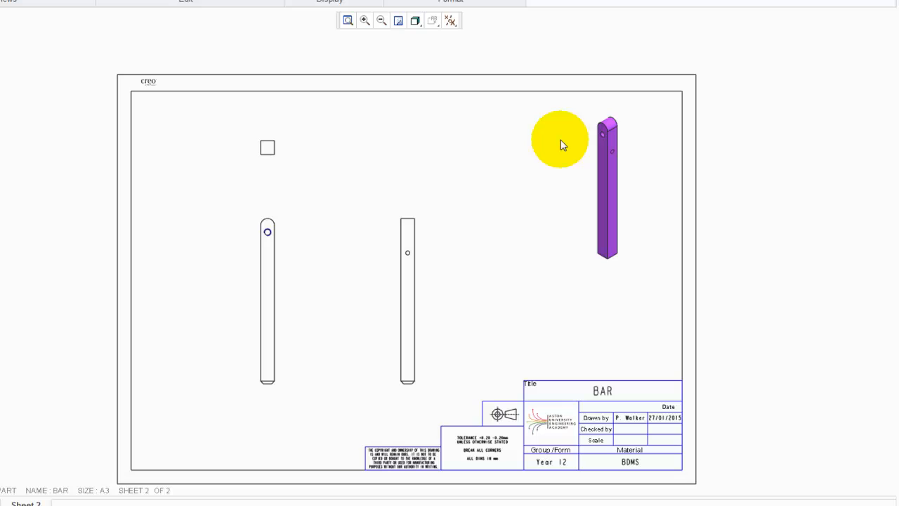
Set the right projection view's display style to Hidden
left_click(406, 290)
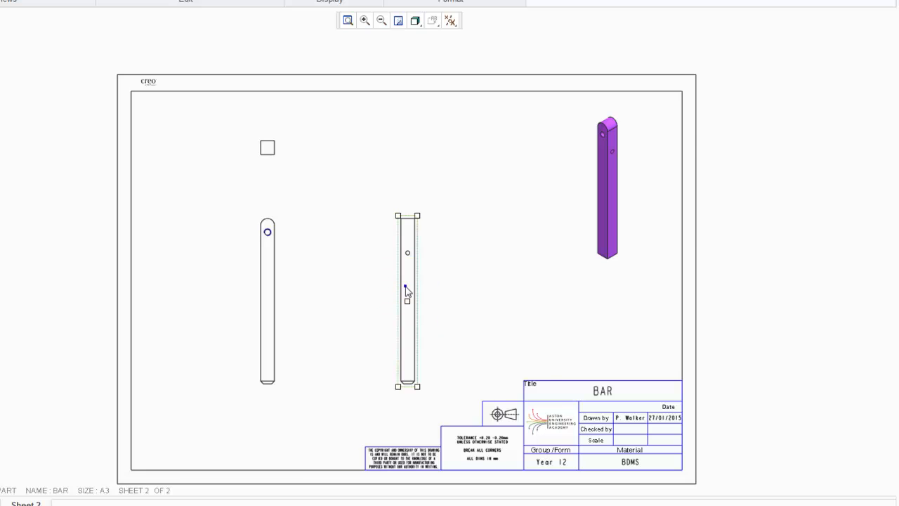
right_click(406, 288)
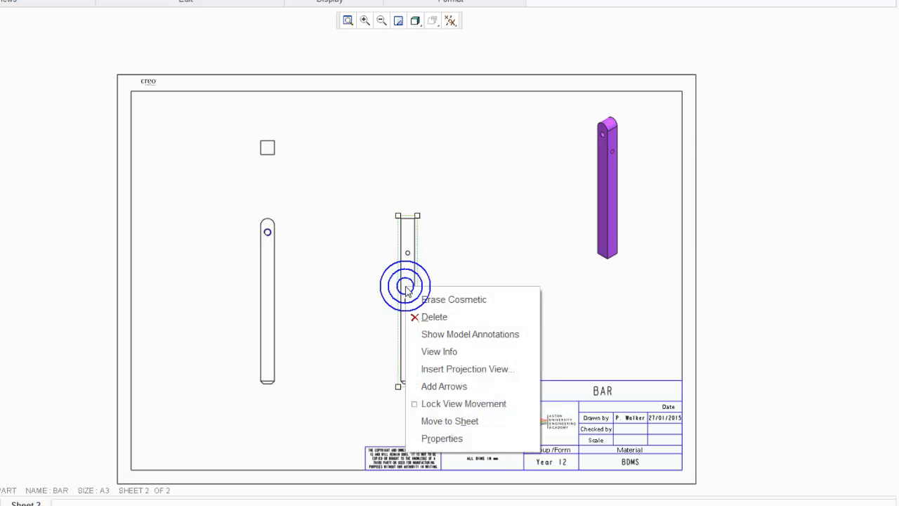
left_click(508, 241)
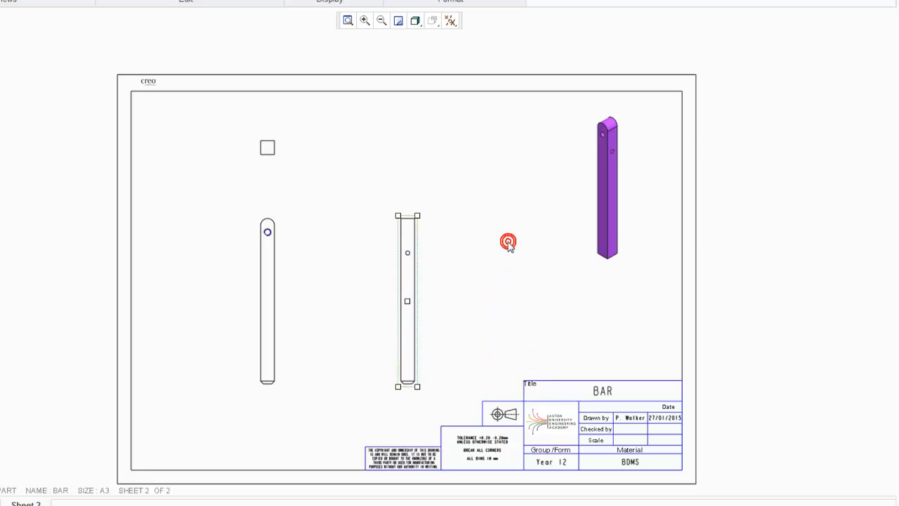
double_click(410, 242)
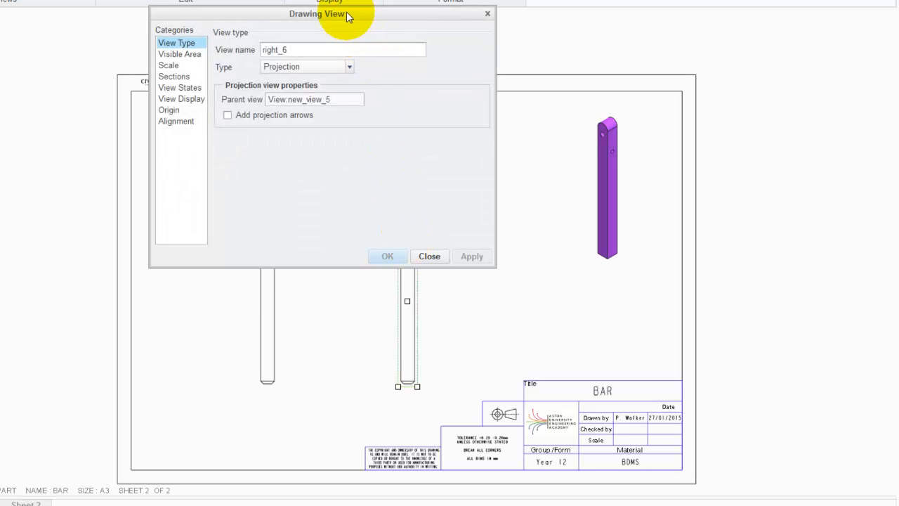
mouse_move(346, 15)
left_mouse_down()
mouse_move(586, 35)
mouse_move(636, 17)
left_mouse_up()
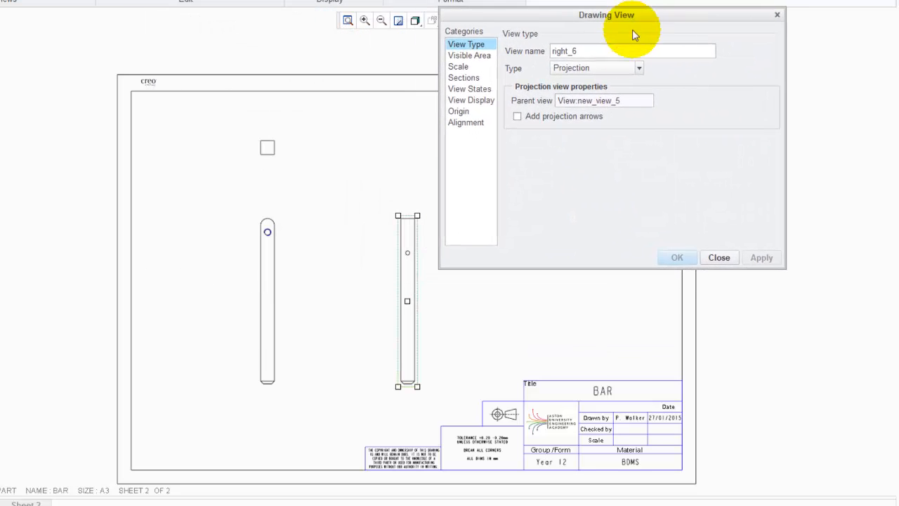
left_click(469, 102)
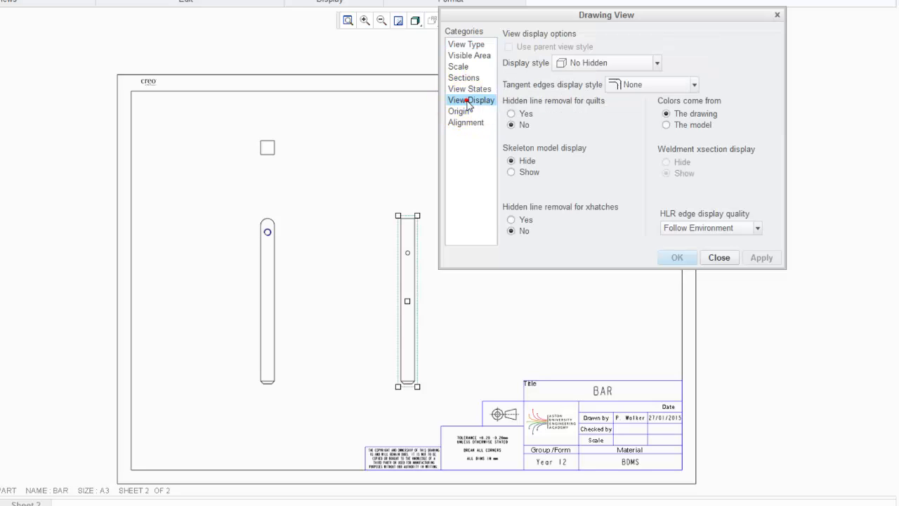
left_click(585, 62)
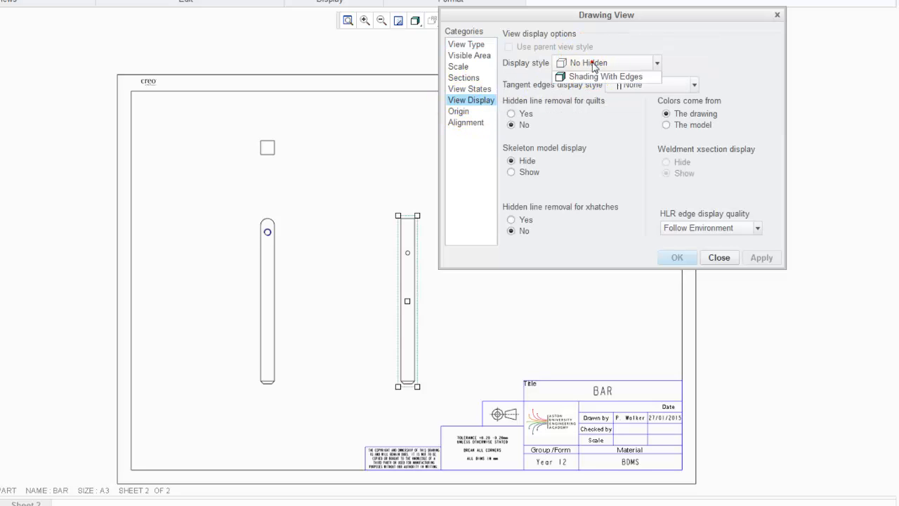
left_click(588, 107)
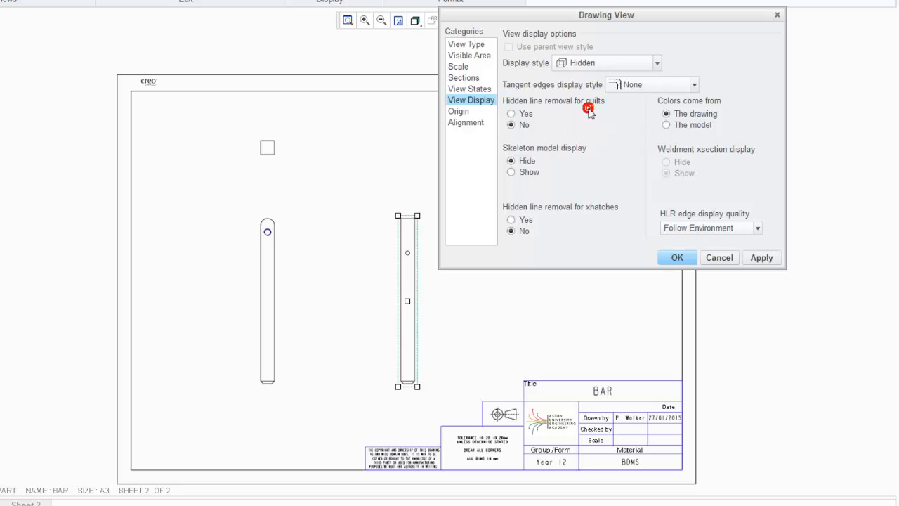
left_click(762, 258)
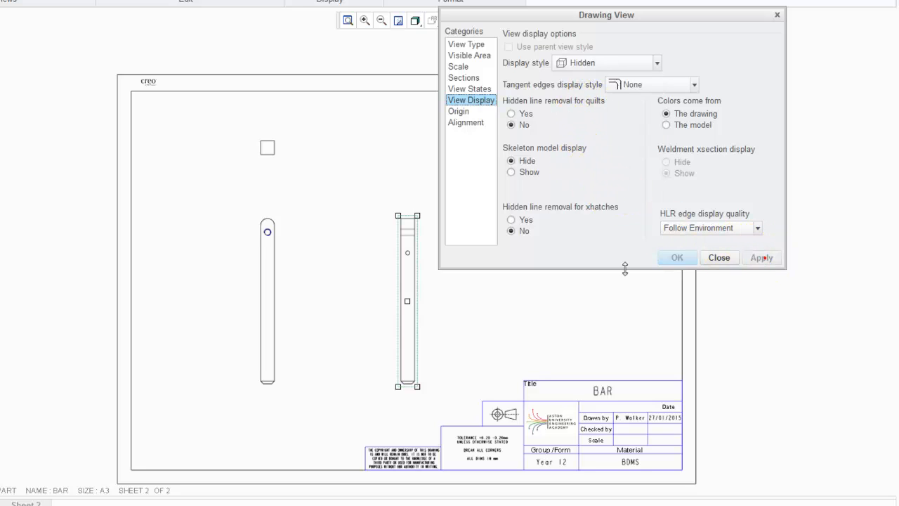
left_click(711, 257)
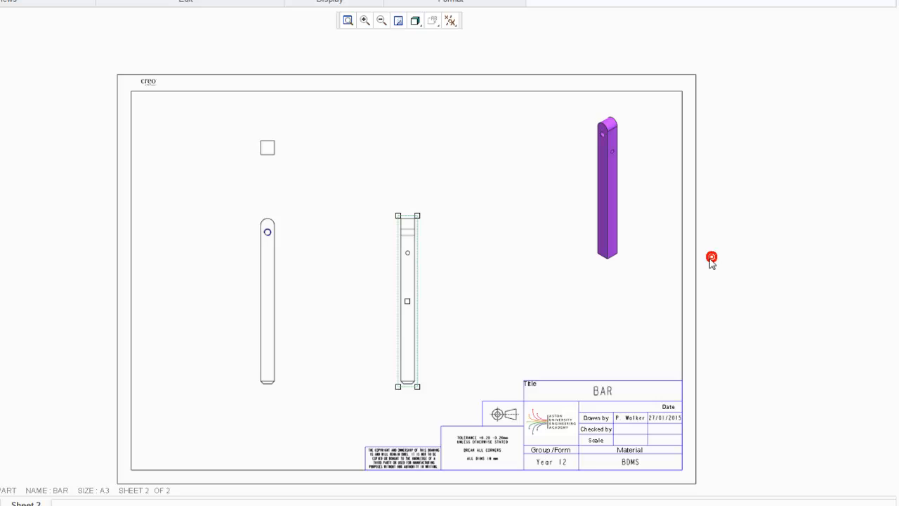
Set the front view's display style to Hidden
left_click(326, 275)
scroll(290, 288, "up", 3)
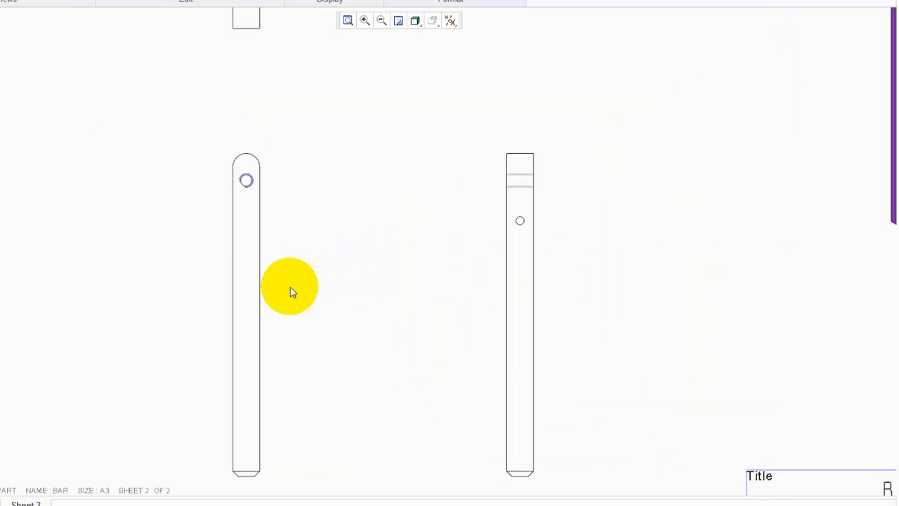
double_click(254, 223)
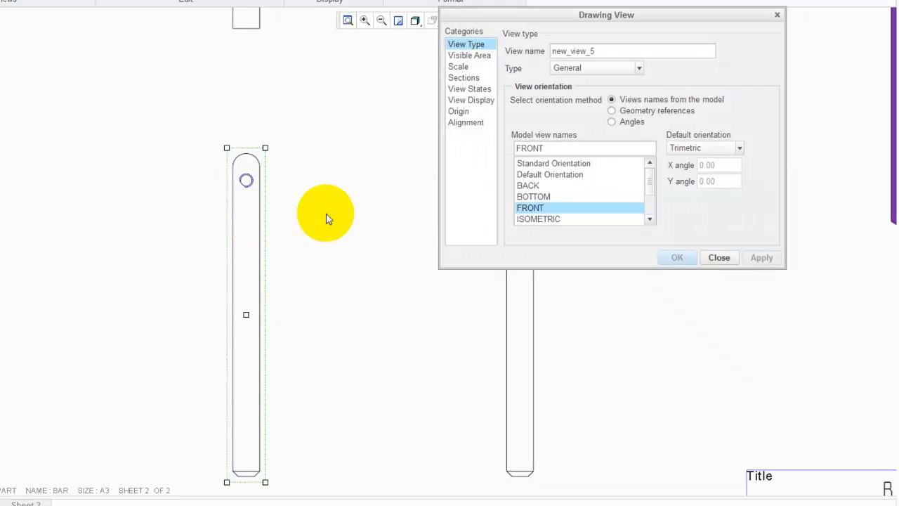
left_click(481, 100)
left_click(598, 63)
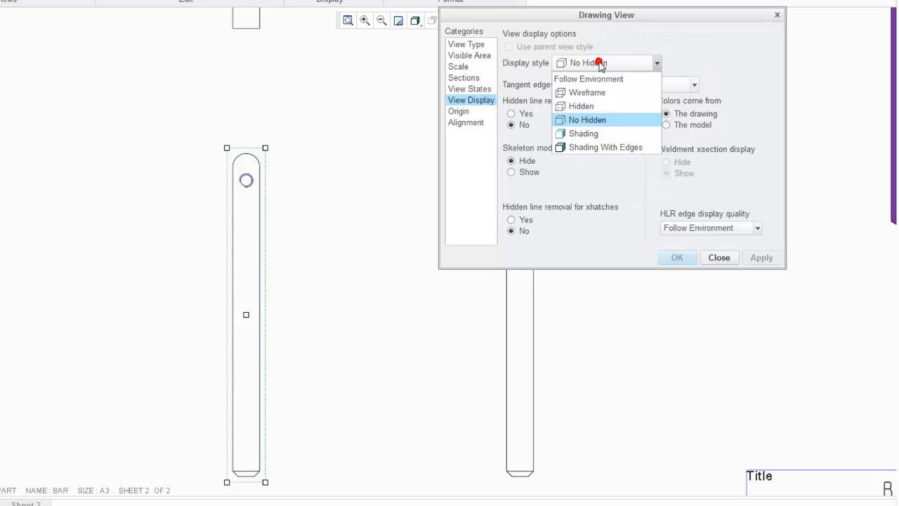
left_click(593, 107)
left_click(758, 257)
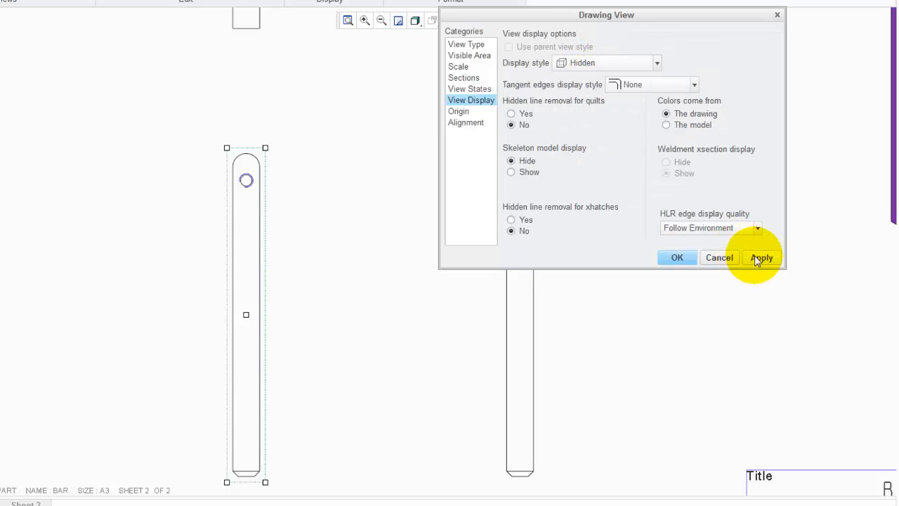
left_click(719, 257)
Set the top view's display style to Hidden
left_click(411, 289)
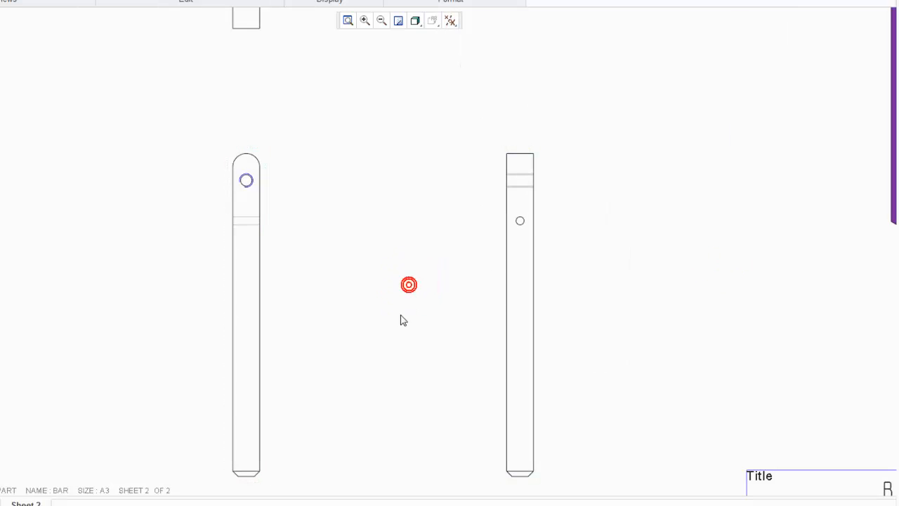
scroll(397, 333, "down", 2)
scroll(309, 82, "up", 2)
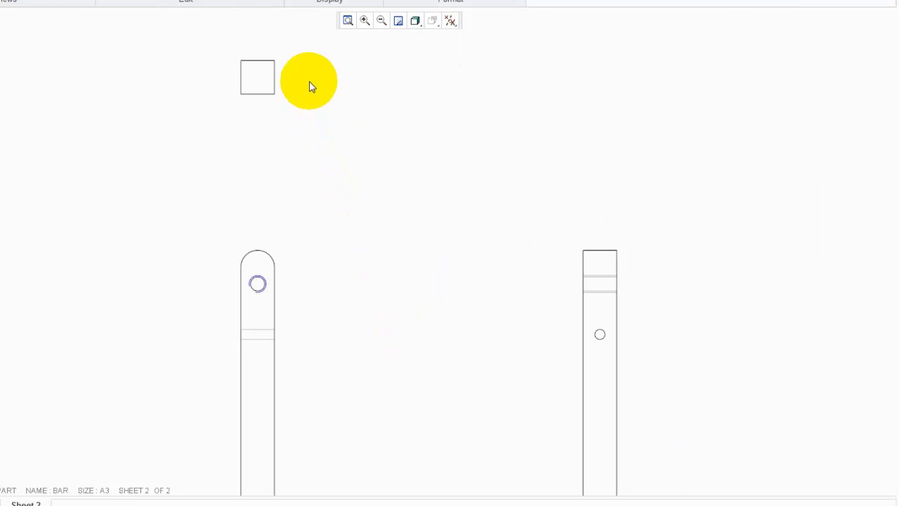
double_click(277, 76)
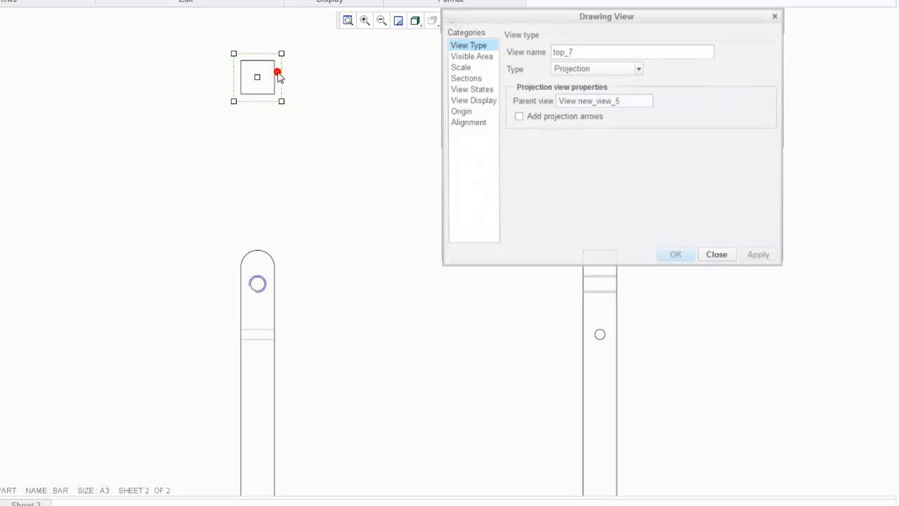
left_click(460, 101)
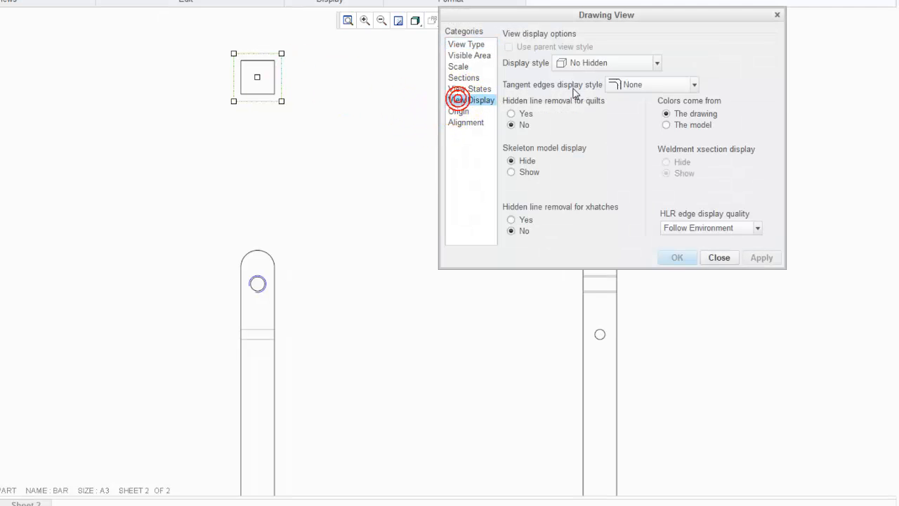
left_click(587, 62)
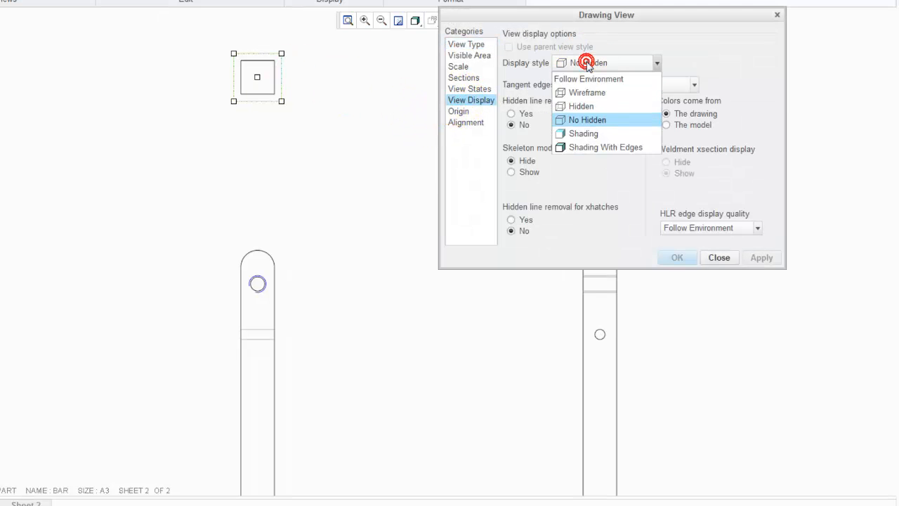
left_click(582, 106)
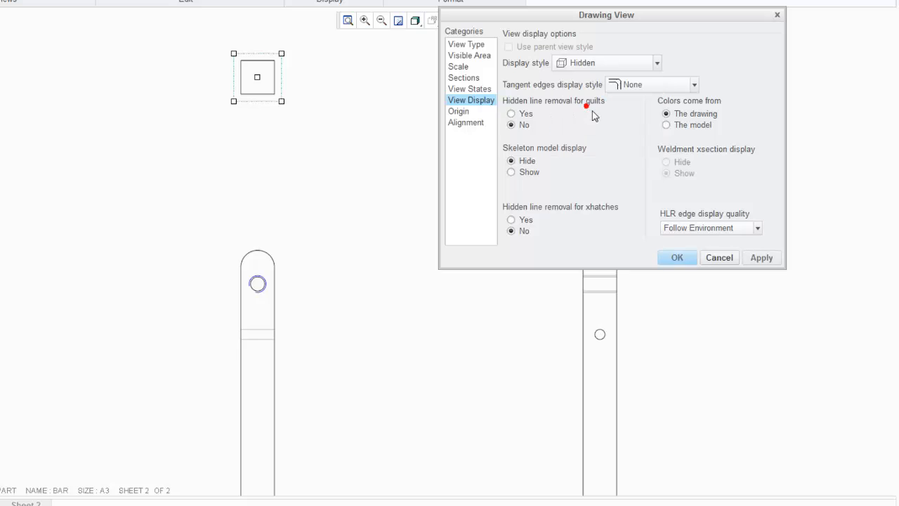
left_click(765, 258)
left_click(722, 262)
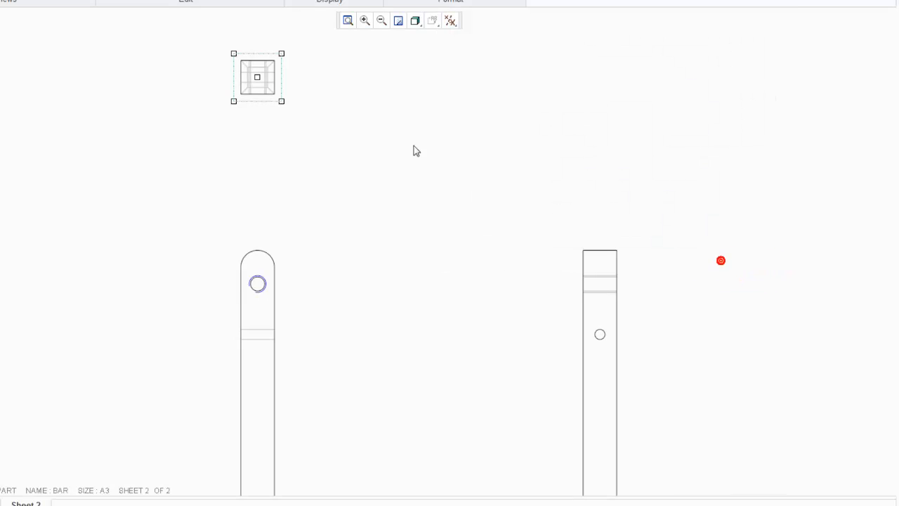
left_click(394, 132)
left_click(360, 154)
scroll(239, 141, "down", 5)
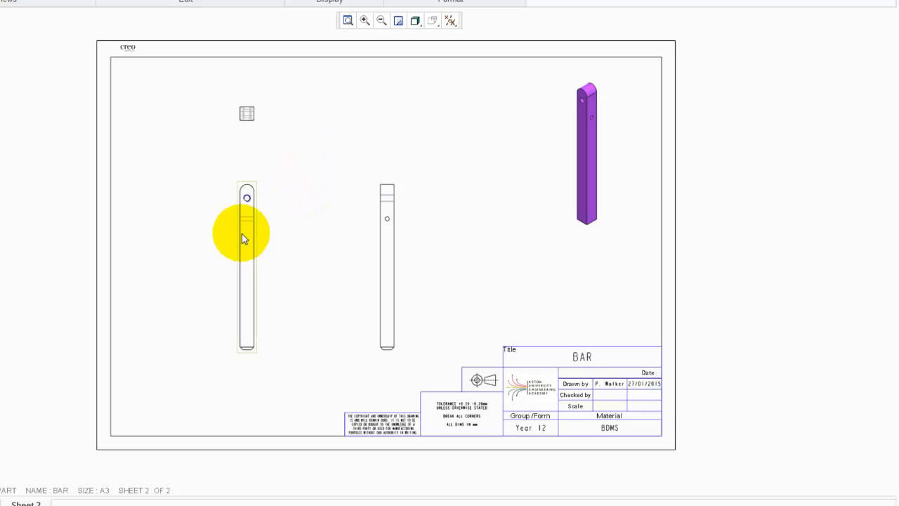
scroll(246, 230, "up", 3)
scroll(254, 227, "up", 4)
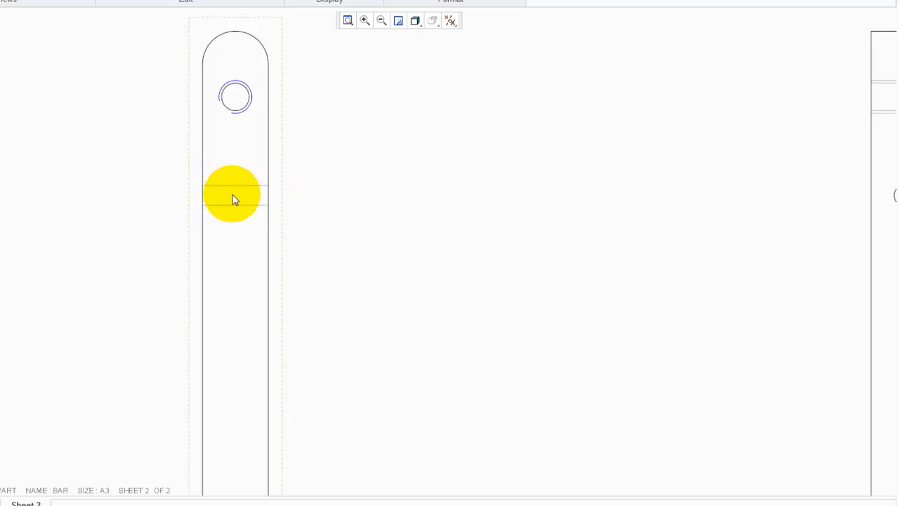
scroll(140, 177, "down", 2)
scroll(140, 177, "down", 3)
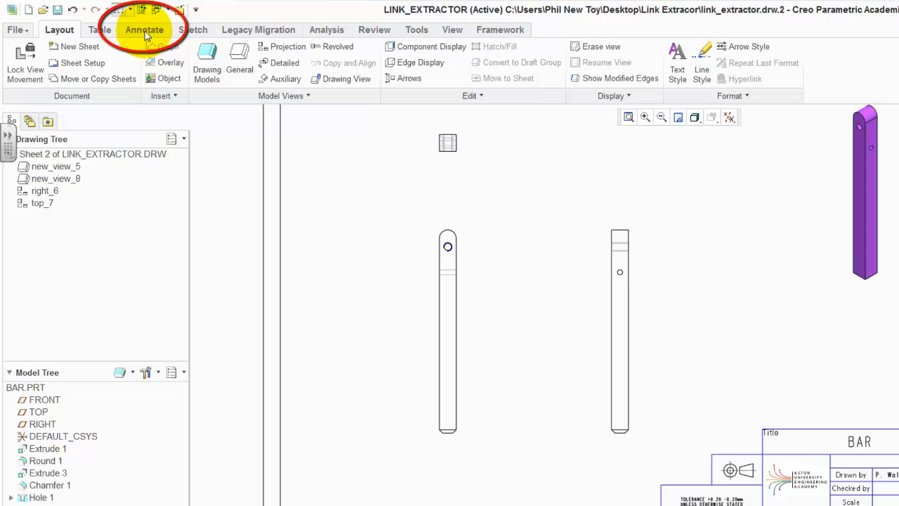
Enter 1:1 on A3 in the title block's Scale cell
left_click(145, 31)
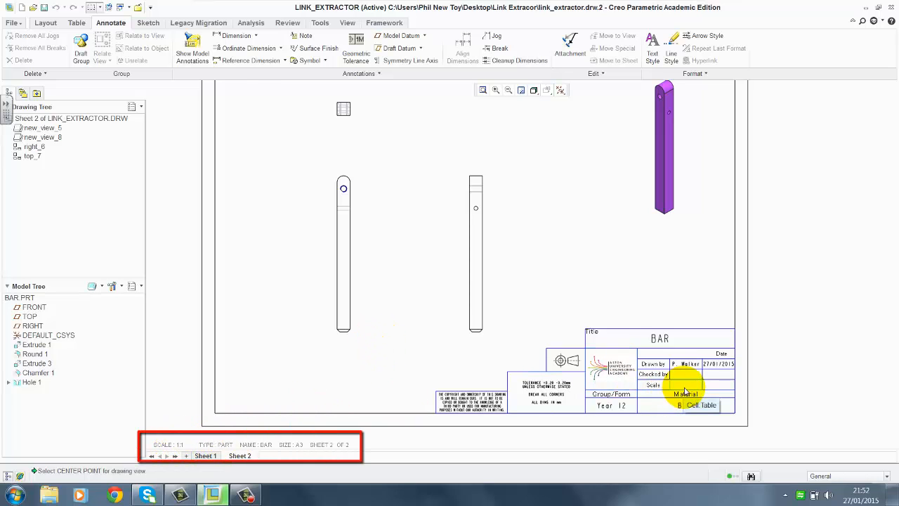
scroll(726, 428, "down", 3)
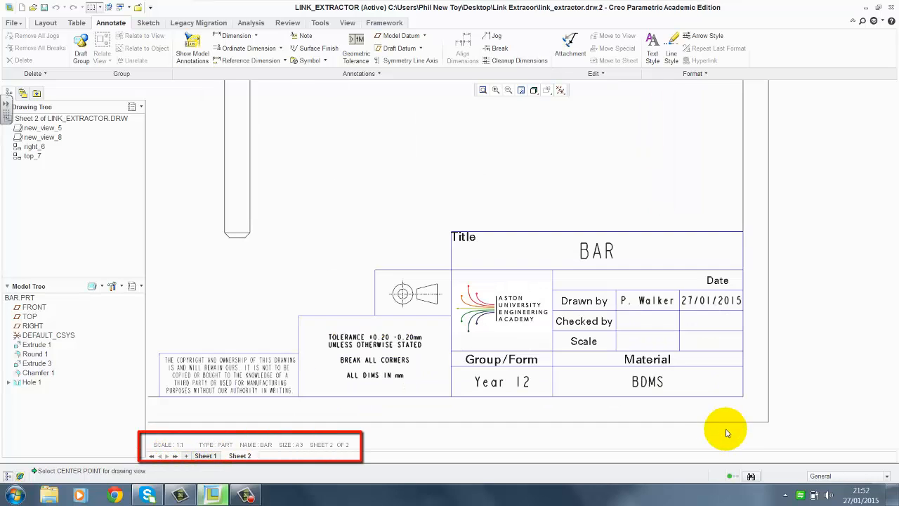
double_click(639, 346)
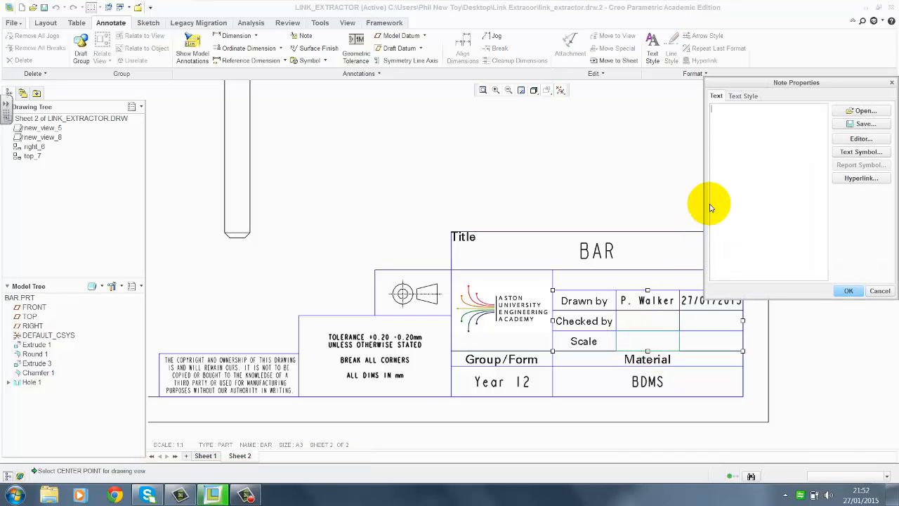
type("1:1 on A3")
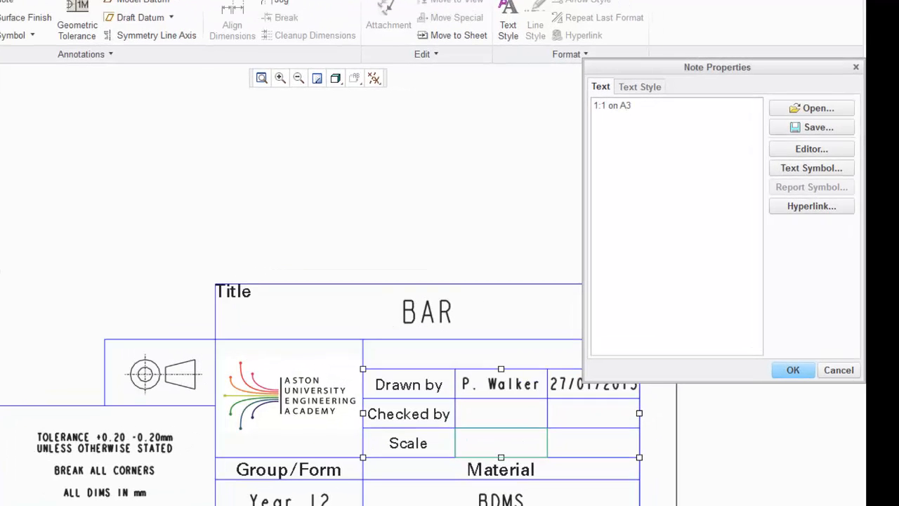
left_click(648, 90)
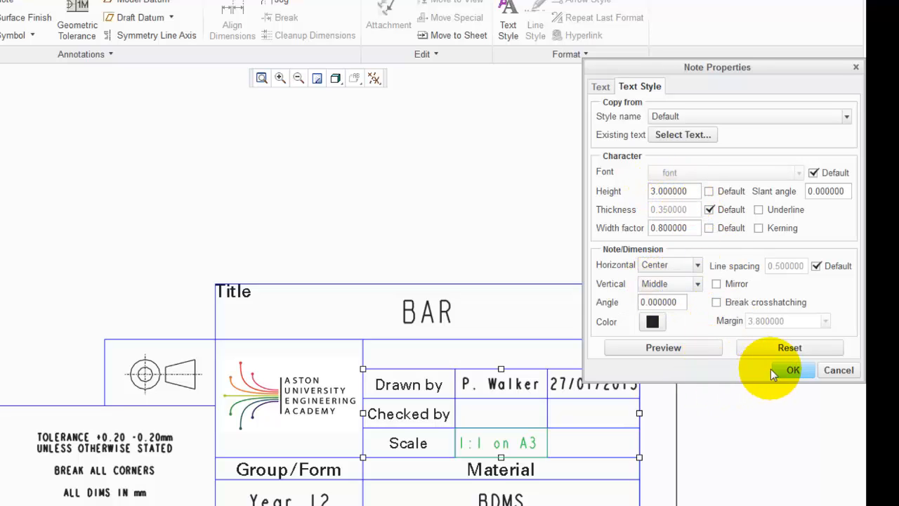
left_click(790, 368)
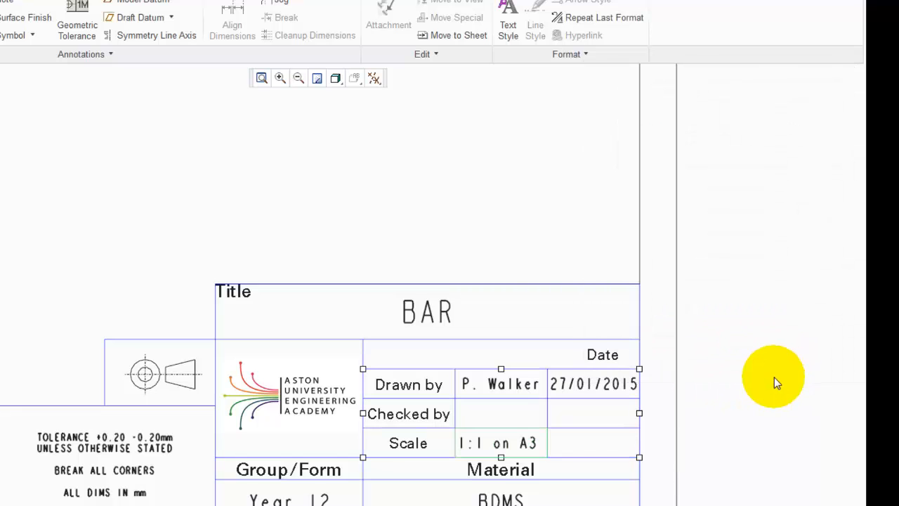
left_click(731, 366)
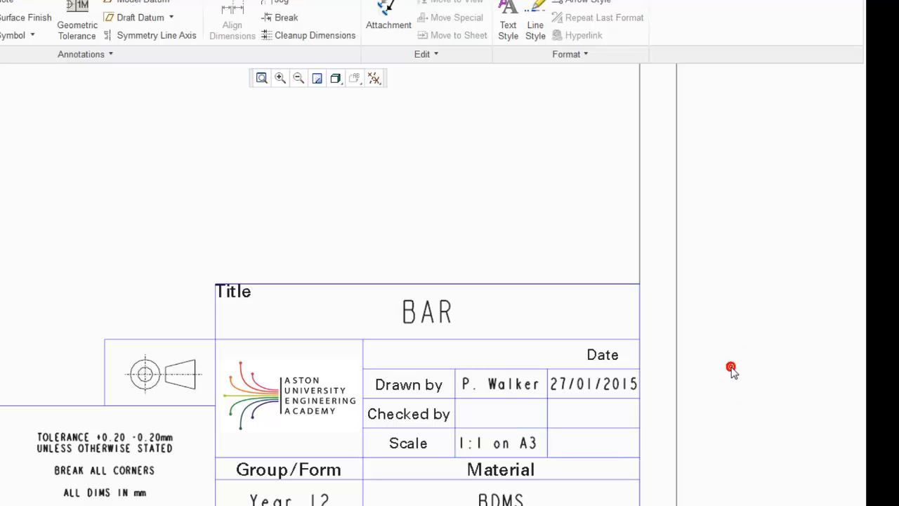
scroll(710, 416, "down", 3)
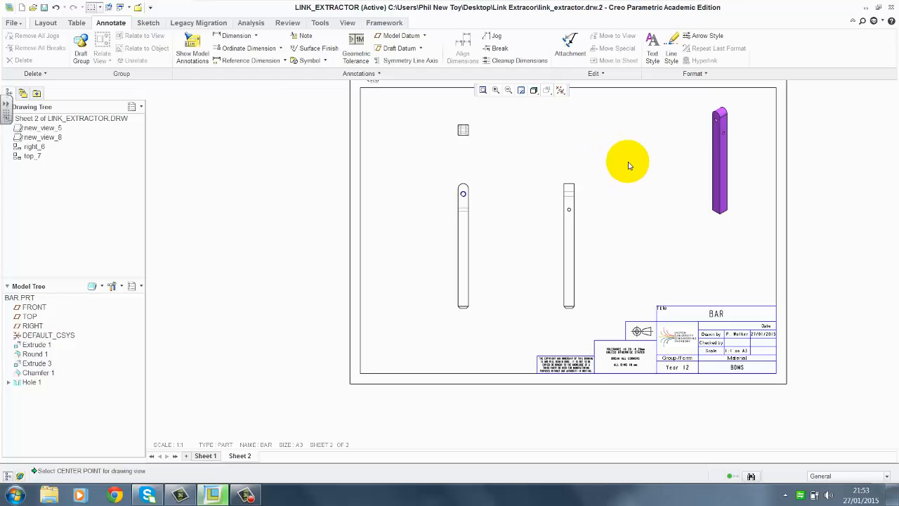
scroll(630, 139, "up", 1)
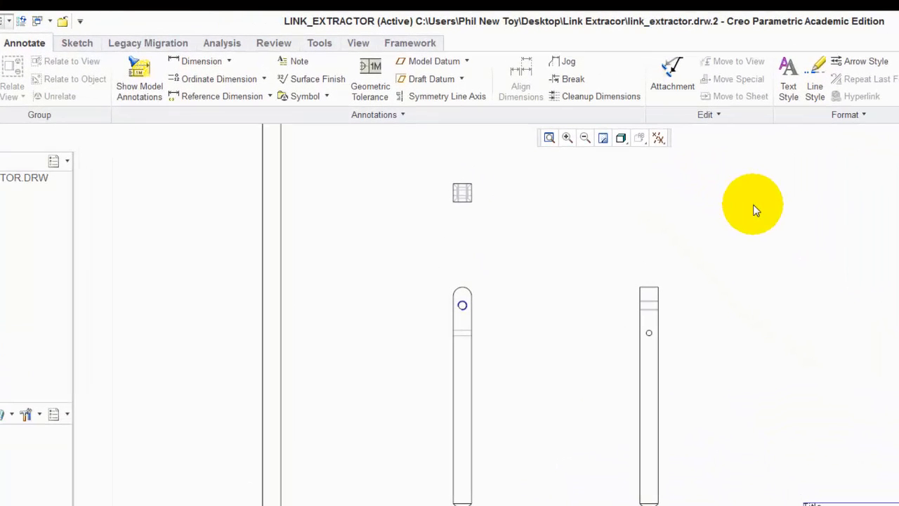
Show all model dimensions on the front view with Show Model Annotations
left_click(139, 86)
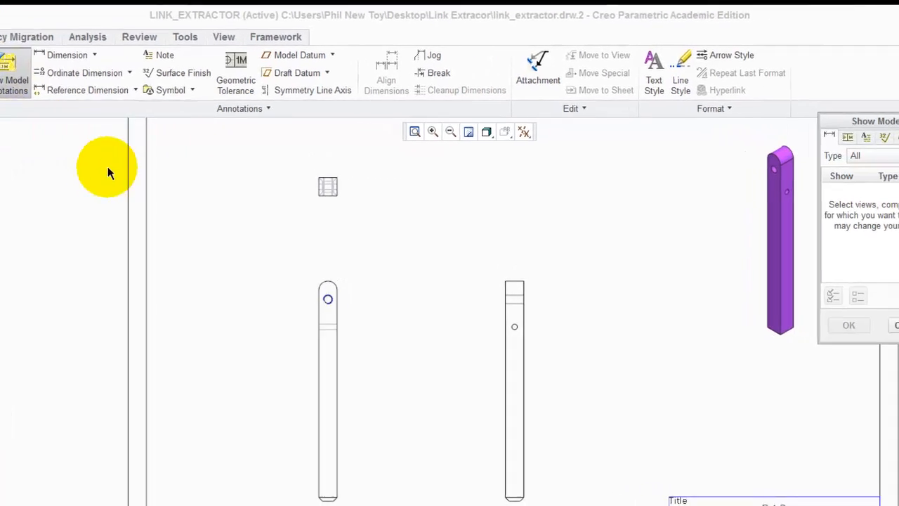
left_click_drag(877, 126, 755, 138)
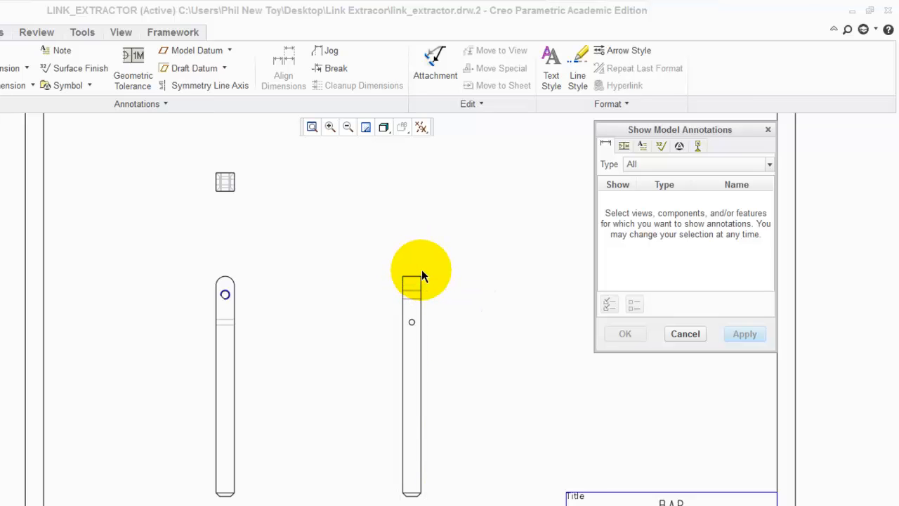
scroll(428, 282, "down", 2)
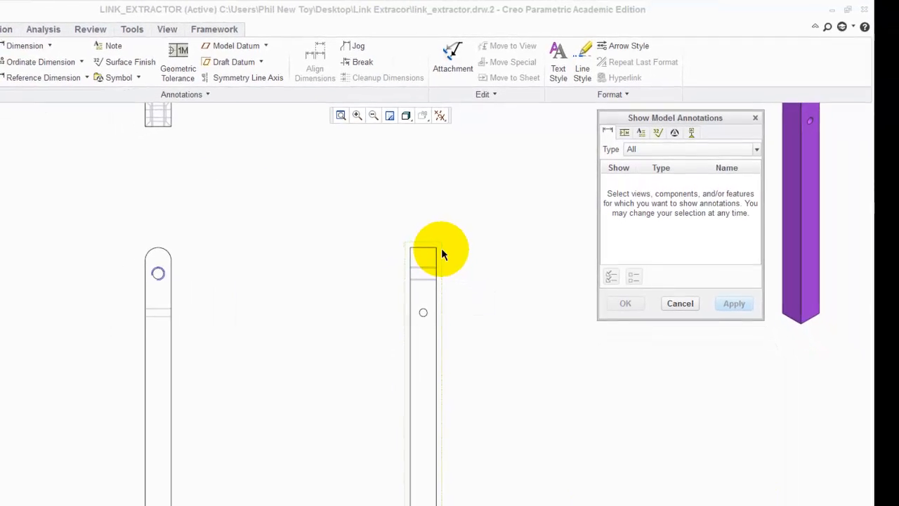
left_click(441, 251)
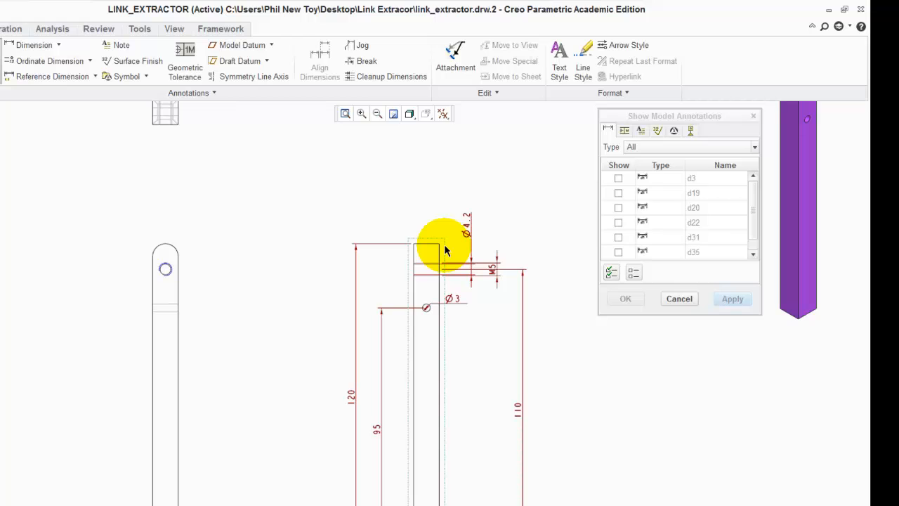
scroll(345, 226, "up", 1)
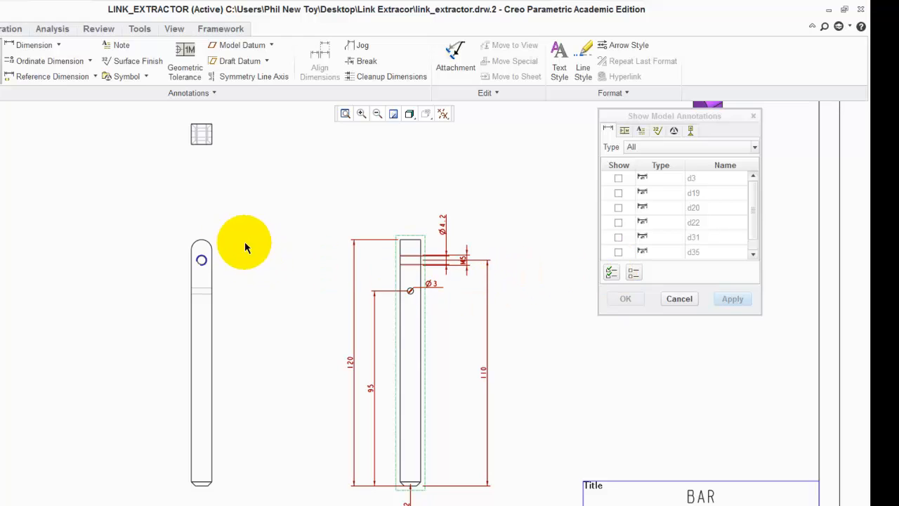
left_click(213, 240)
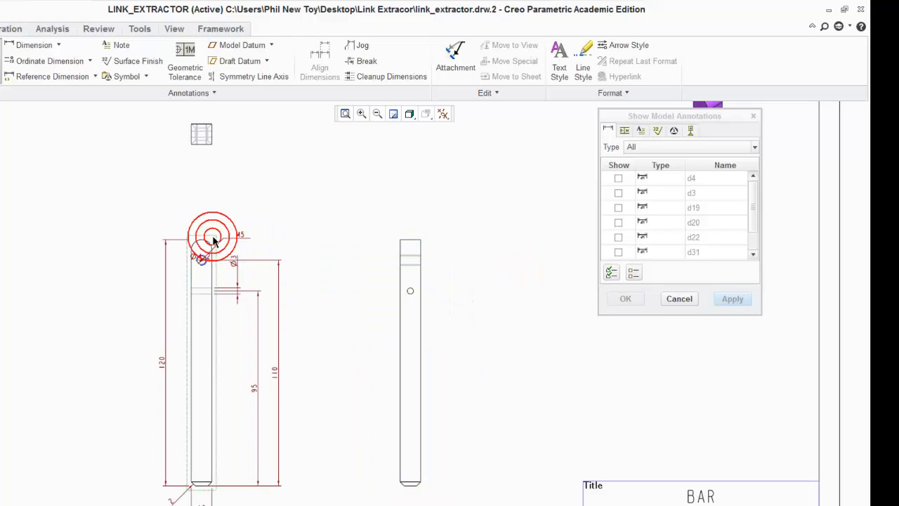
left_click(216, 155)
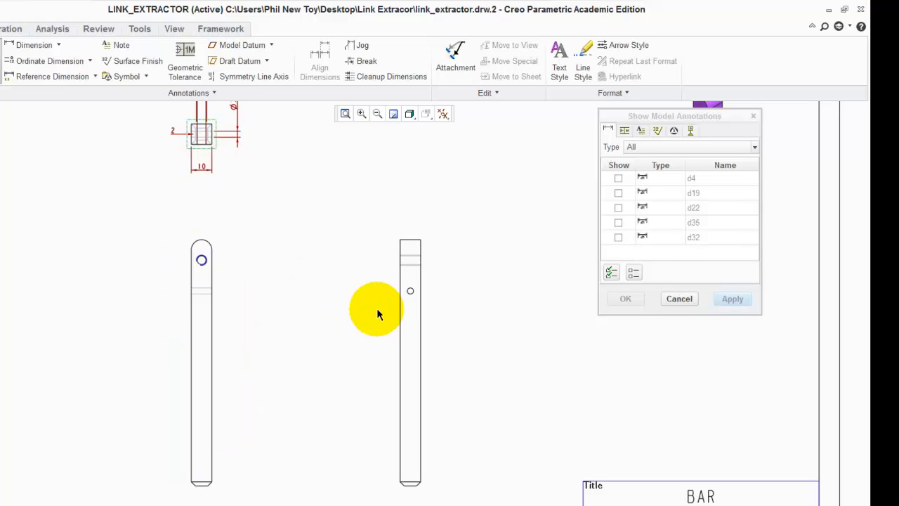
scroll(411, 292, "up", 3)
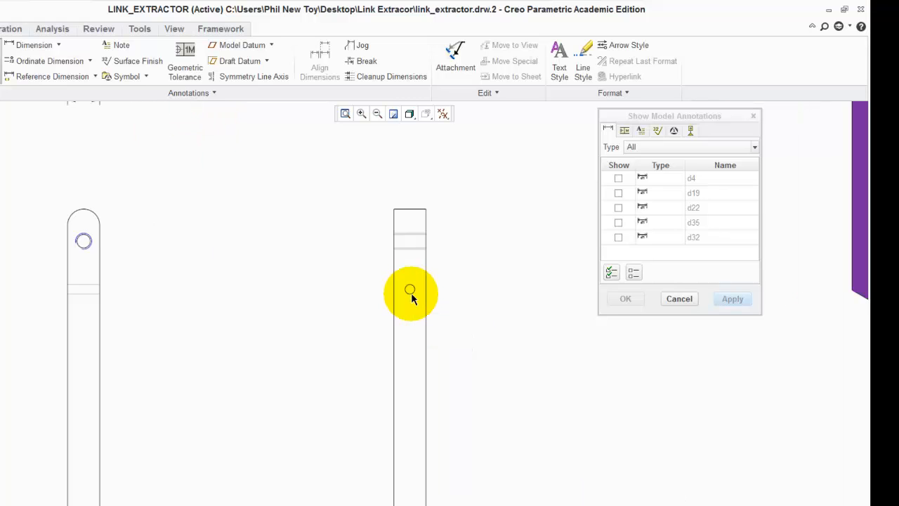
left_click(405, 284)
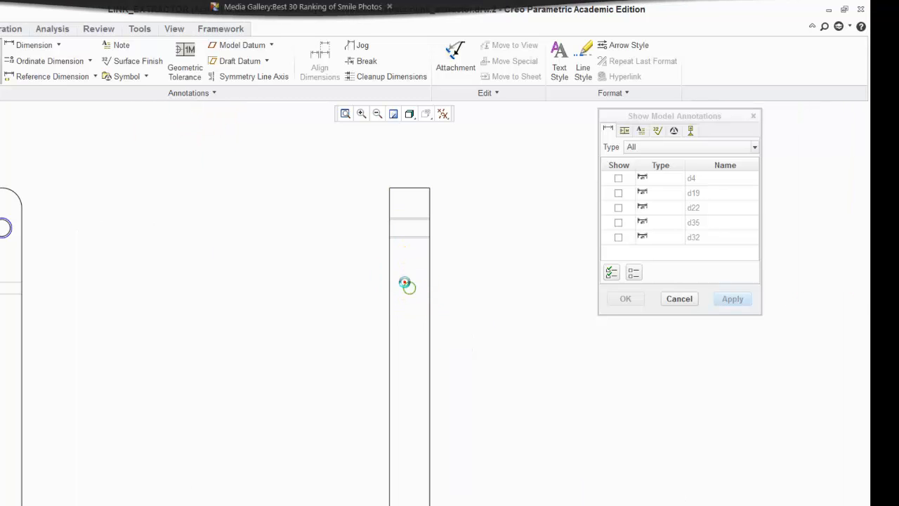
scroll(305, 257, "down", 5)
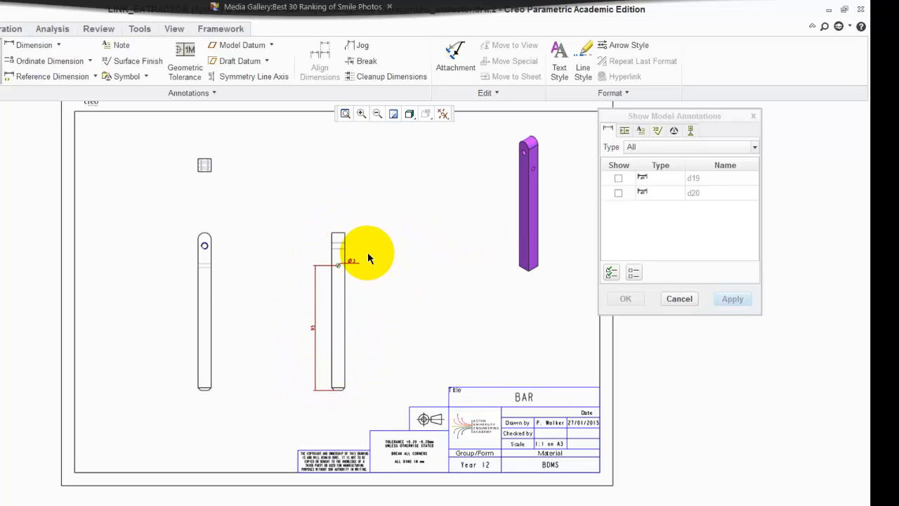
left_click(213, 231)
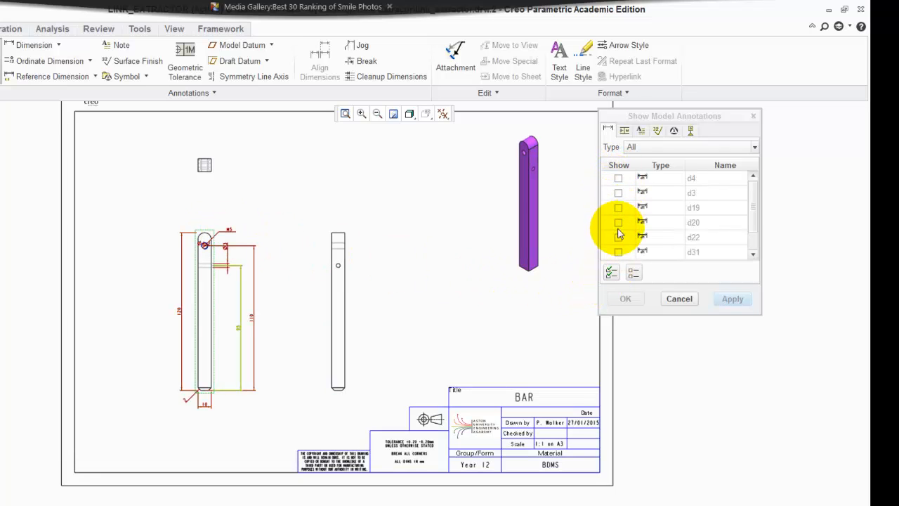
left_click(611, 273)
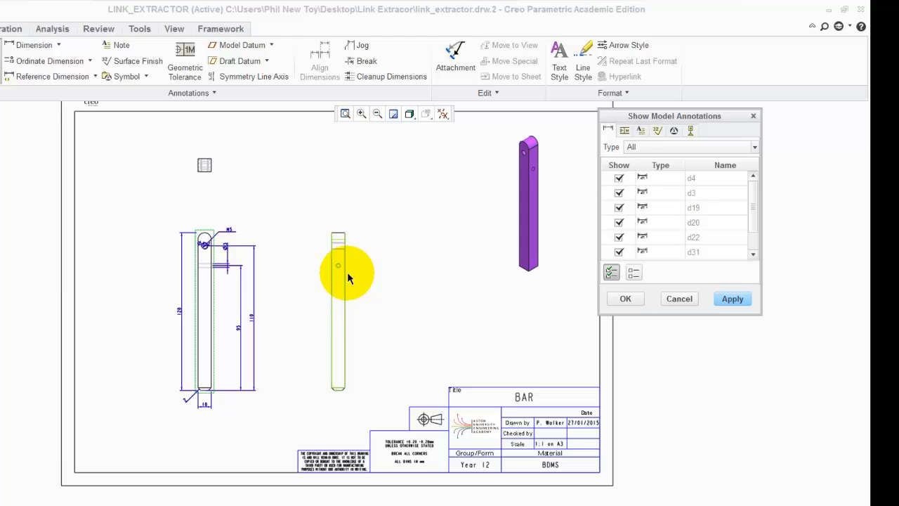
left_click(731, 299)
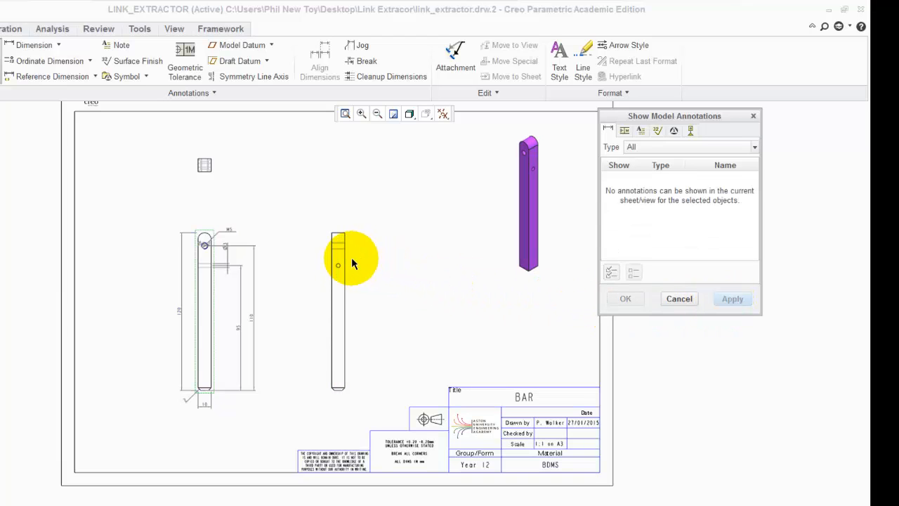
Select the top view and tick all its model datum axes in Show Model Annotations
scroll(347, 229, "up", 4)
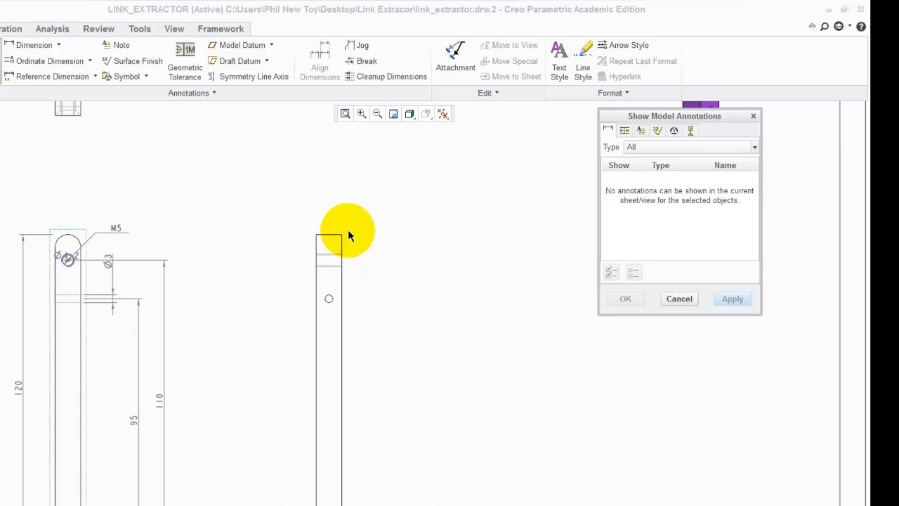
left_click(345, 228)
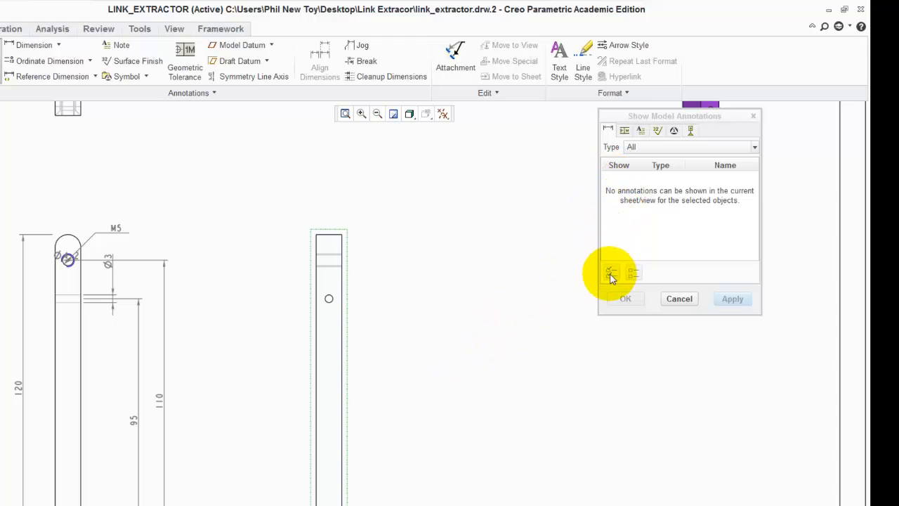
scroll(383, 388, "down", 3)
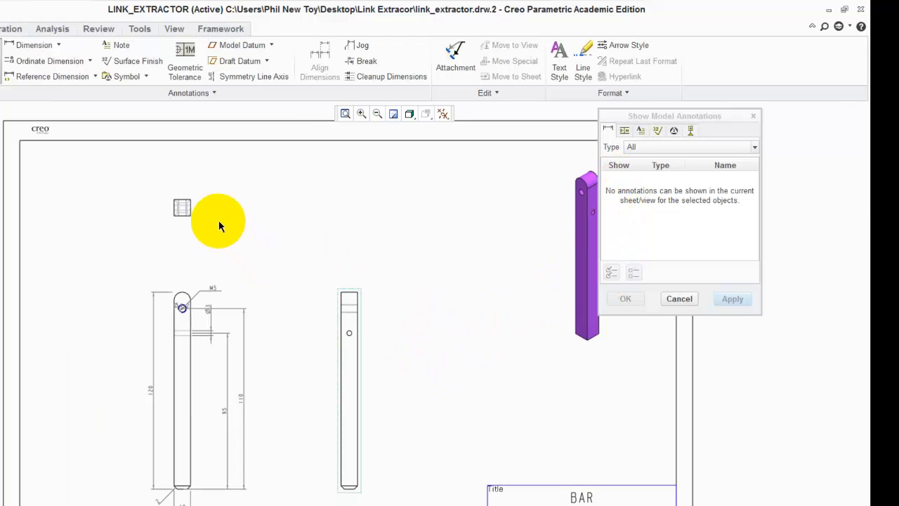
scroll(200, 200, "up", 3)
scroll(196, 200, "up", 1)
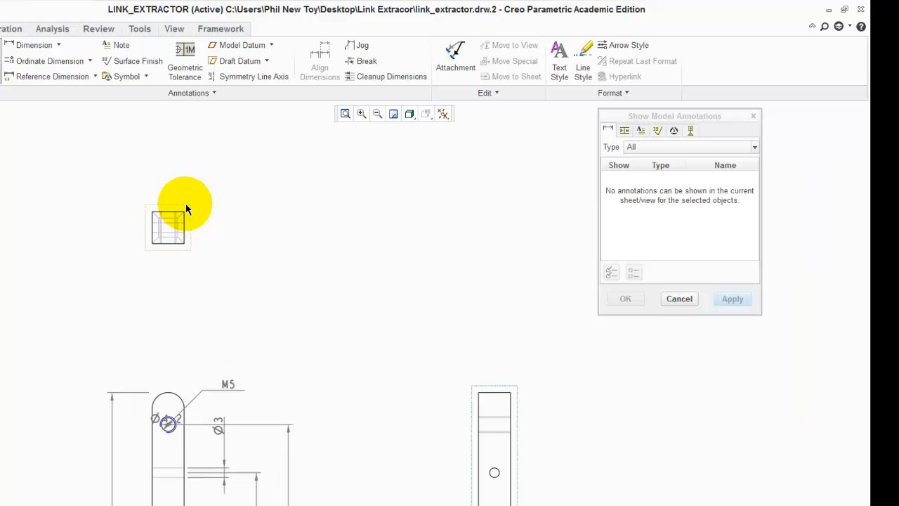
left_click(187, 209)
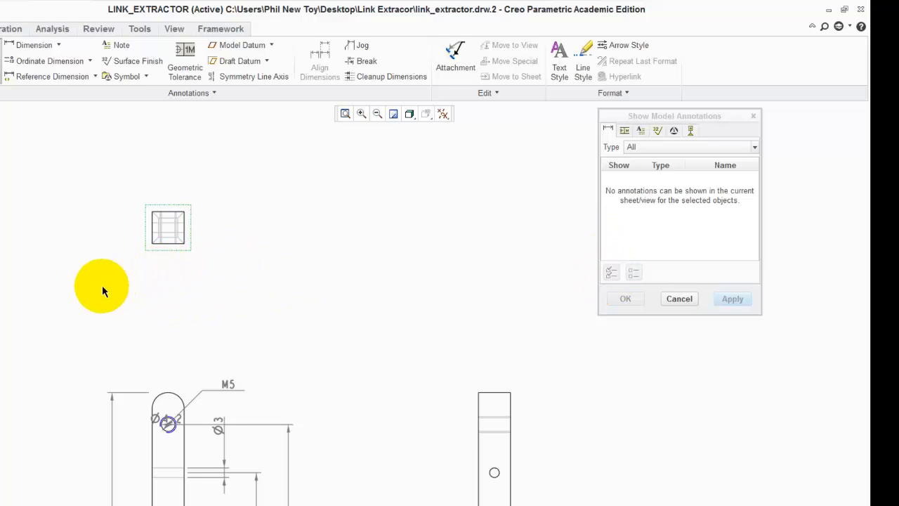
scroll(95, 288, "down", 4)
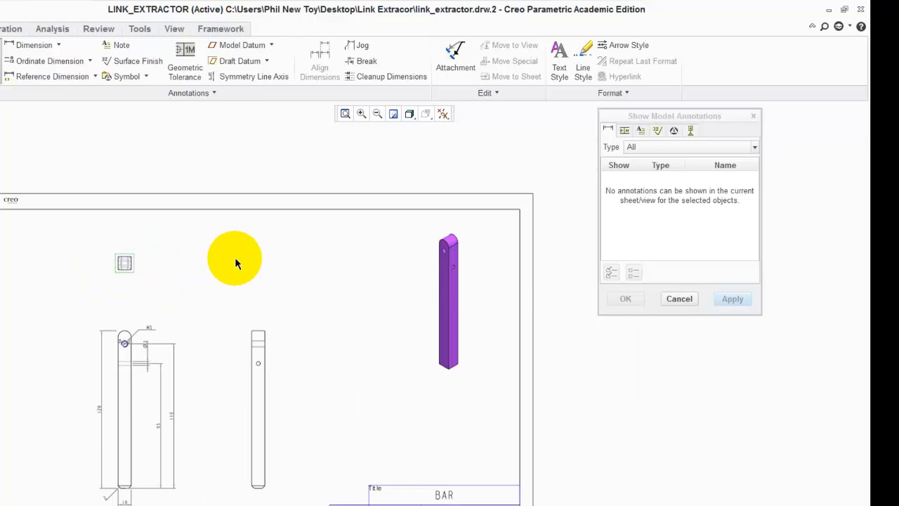
left_click(691, 132)
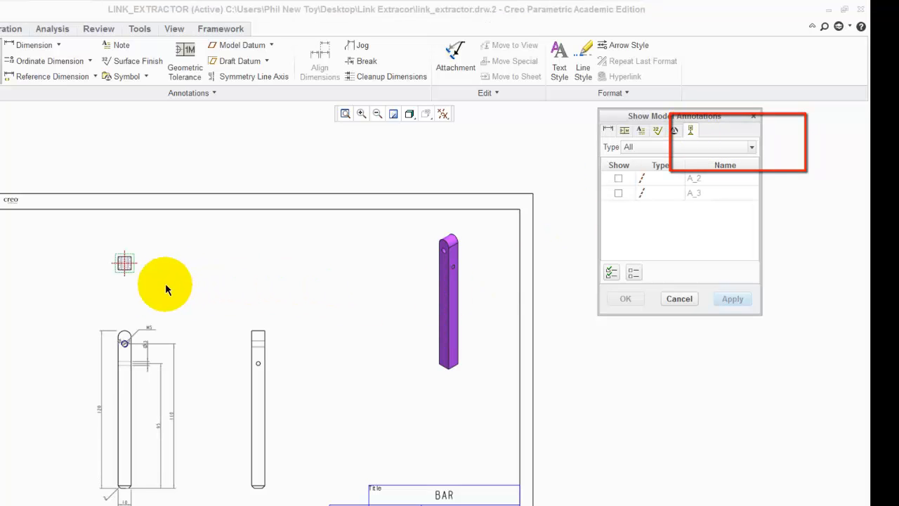
scroll(135, 281, "up", 3)
scroll(135, 281, "up", 1)
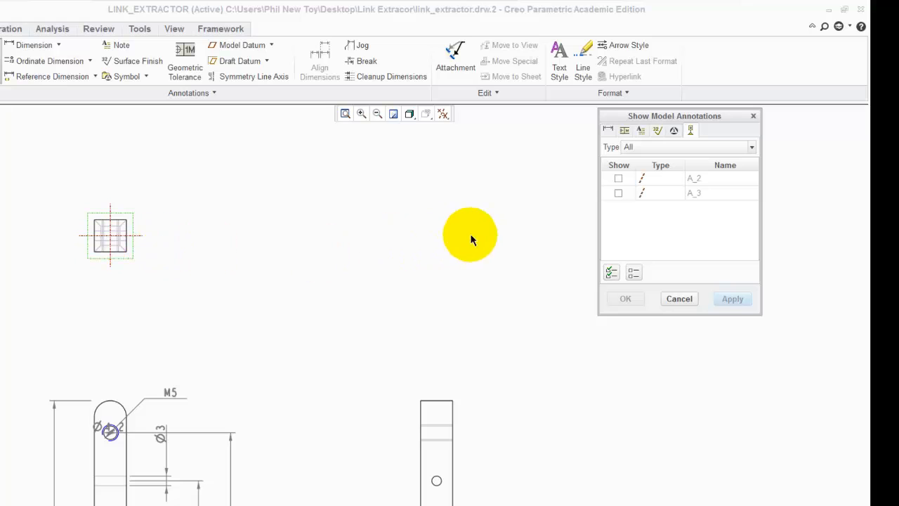
left_click(611, 274)
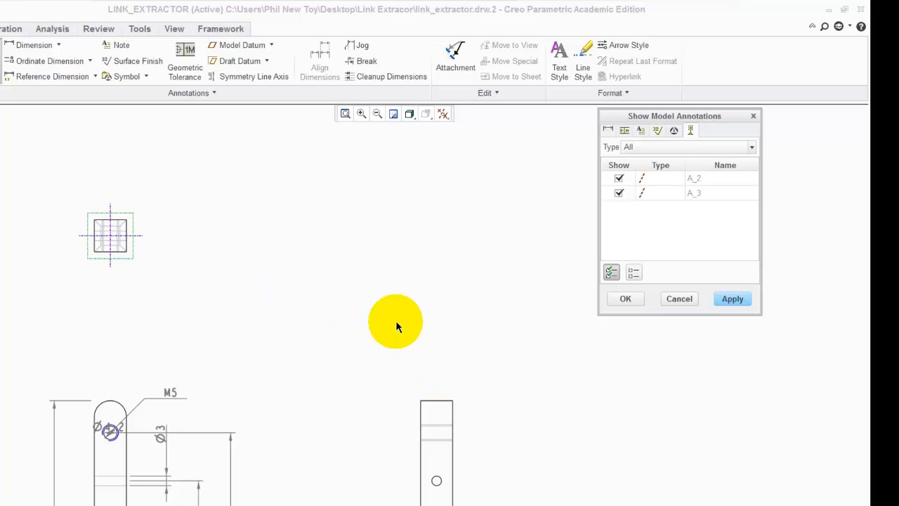
Select the side view, tick all its datum axes and apply them
scroll(396, 322, "up", 2)
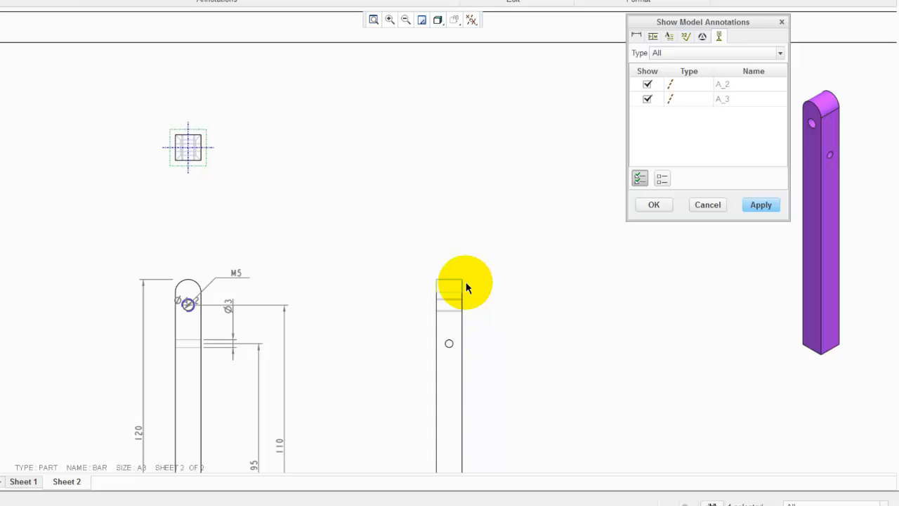
left_click(468, 281)
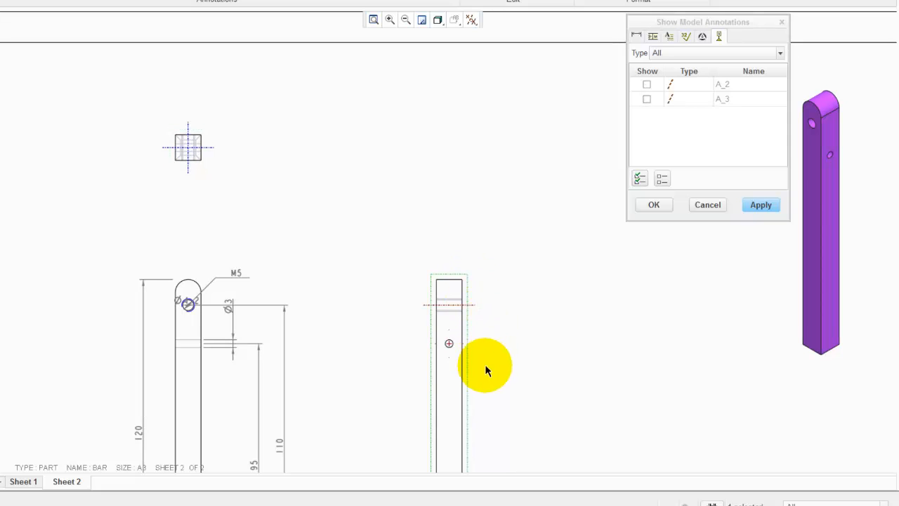
scroll(486, 369, "up", 5)
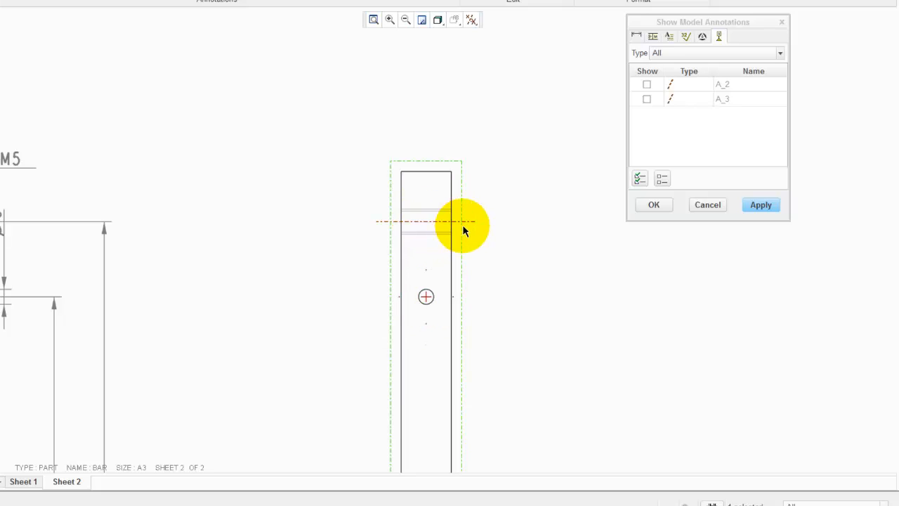
left_click(639, 179)
left_click(757, 205)
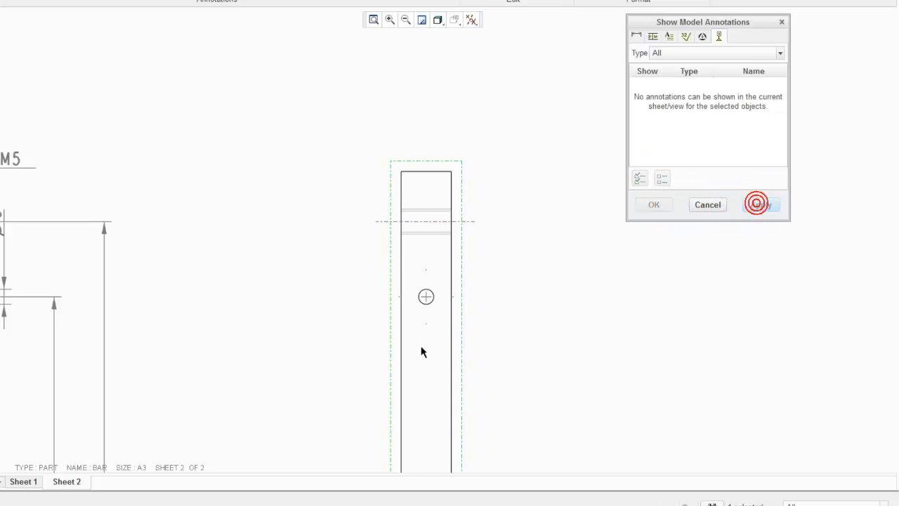
Select the front view and show all its model datum axes
scroll(448, 346, "up", 3)
scroll(273, 351, "down", 3)
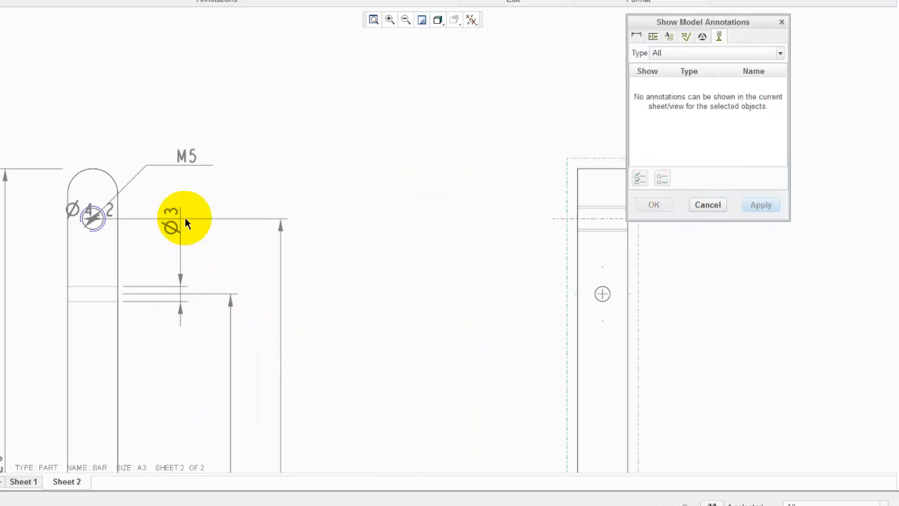
left_click(118, 168)
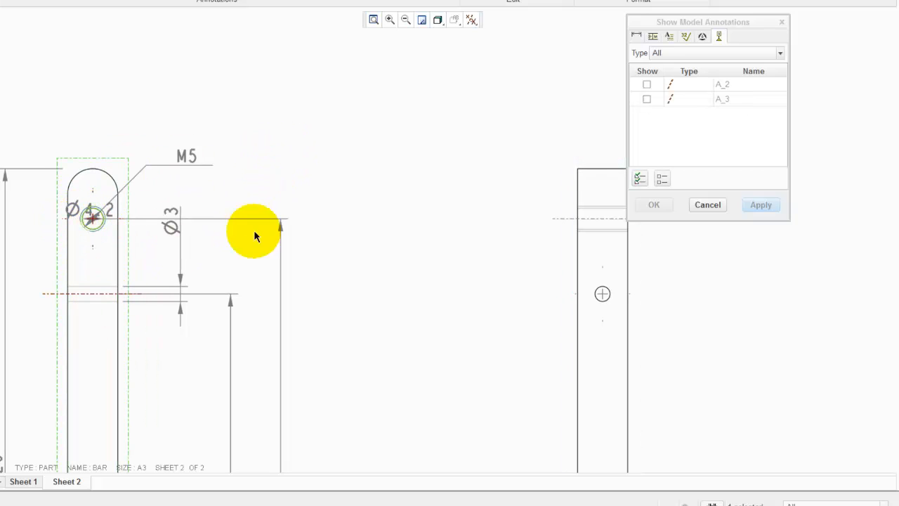
left_click(640, 178)
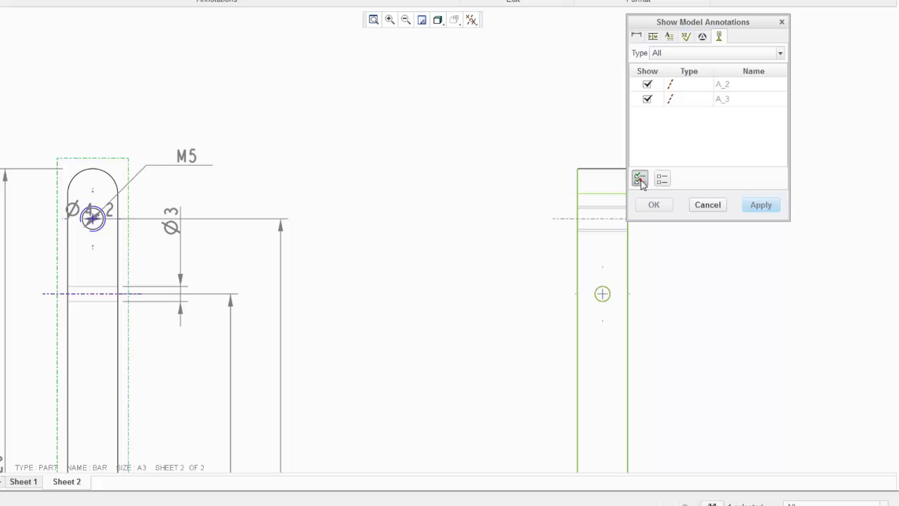
left_click(759, 205)
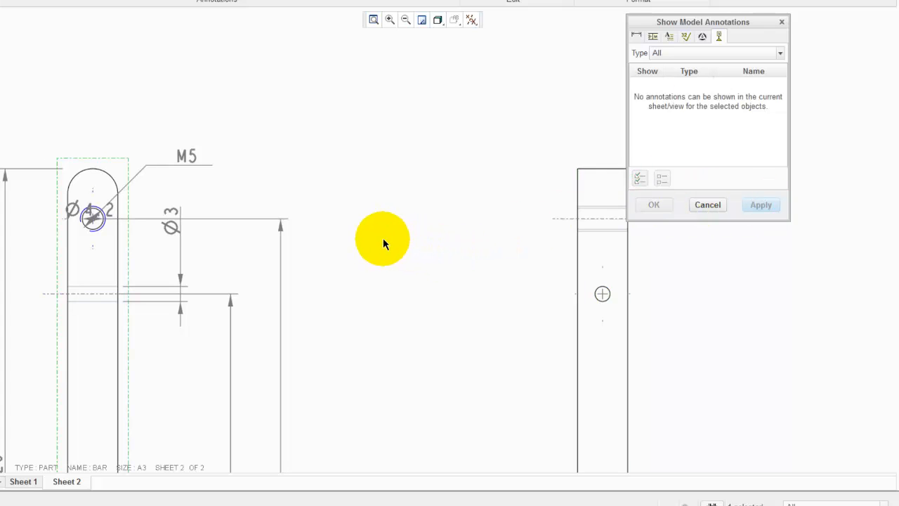
Show the tapped hole's model note on the side view and close the Show Model Annotations dialog
scroll(340, 237, "down", 3)
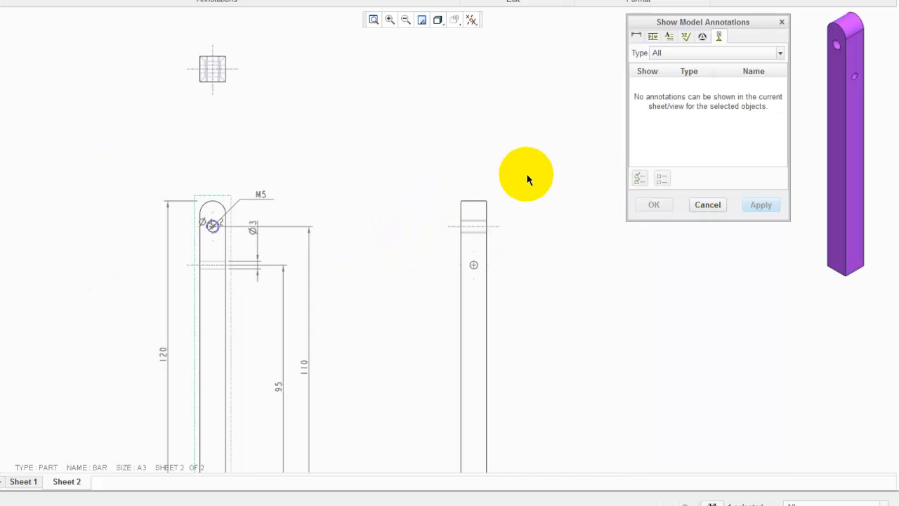
scroll(532, 213, "up", 2)
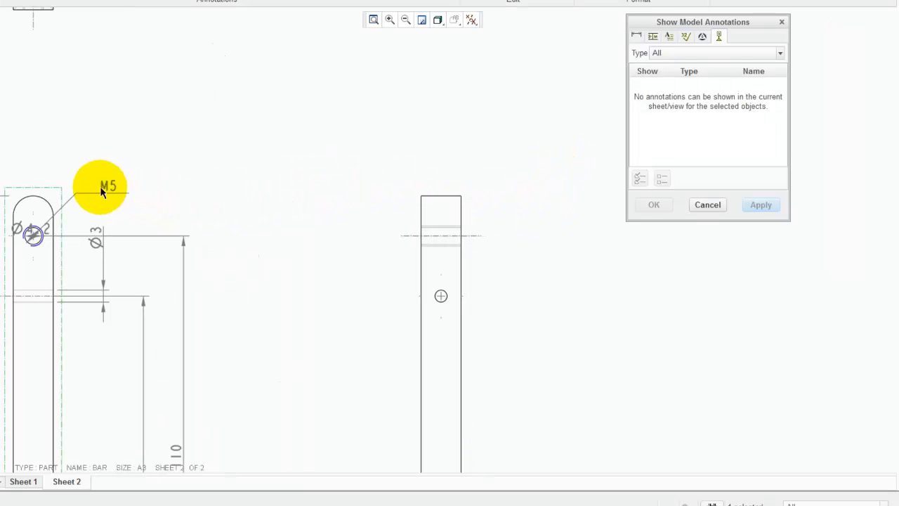
left_click(21, 231)
left_click(301, 169)
left_click(644, 61)
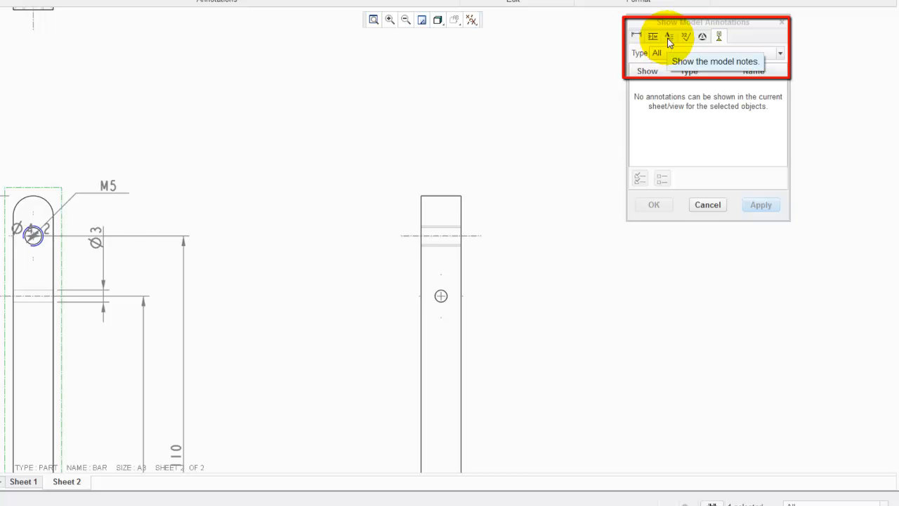
left_click(668, 39)
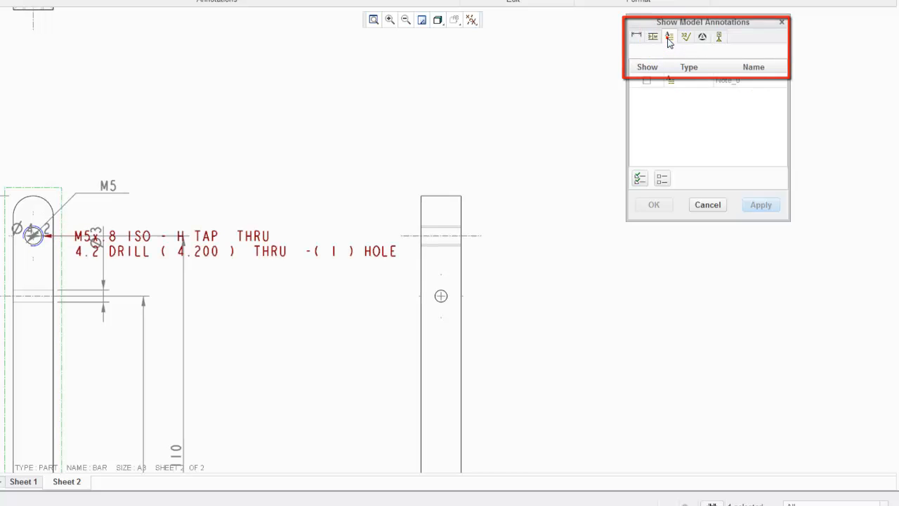
left_click(466, 191)
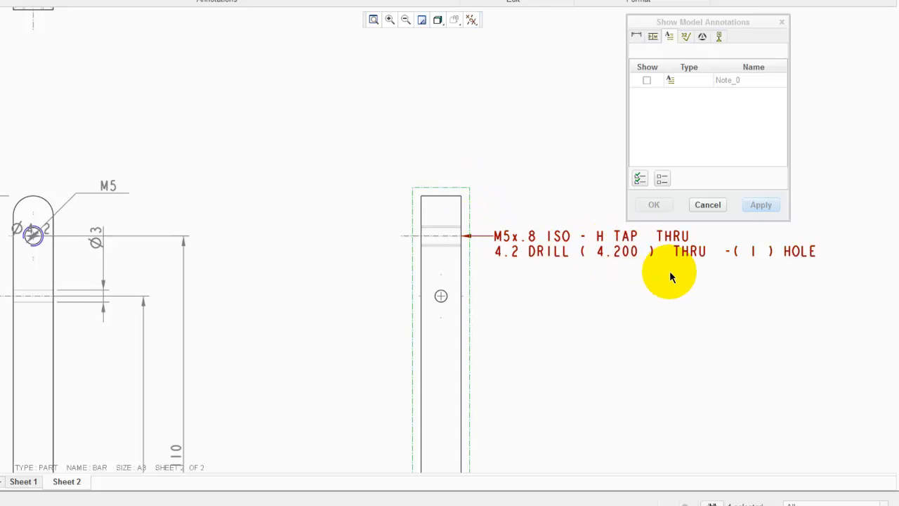
left_click(641, 180)
left_click(760, 205)
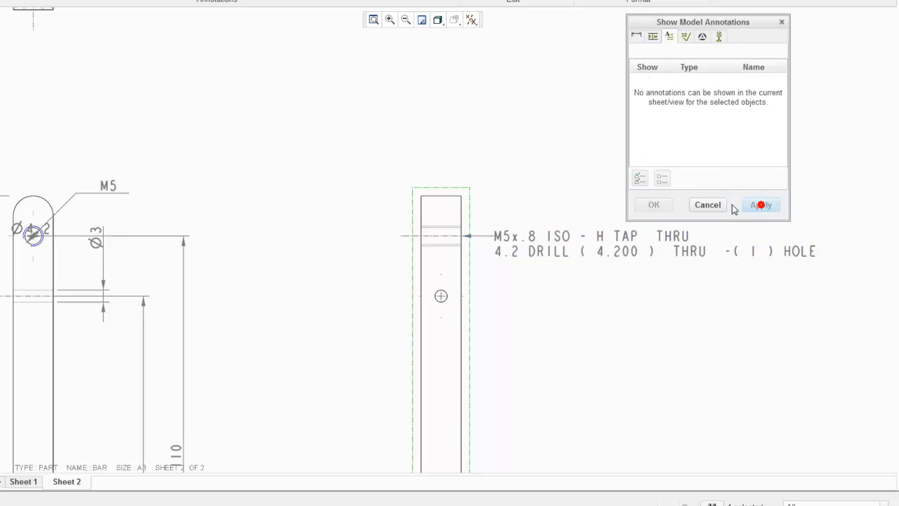
scroll(706, 204, "up", 4)
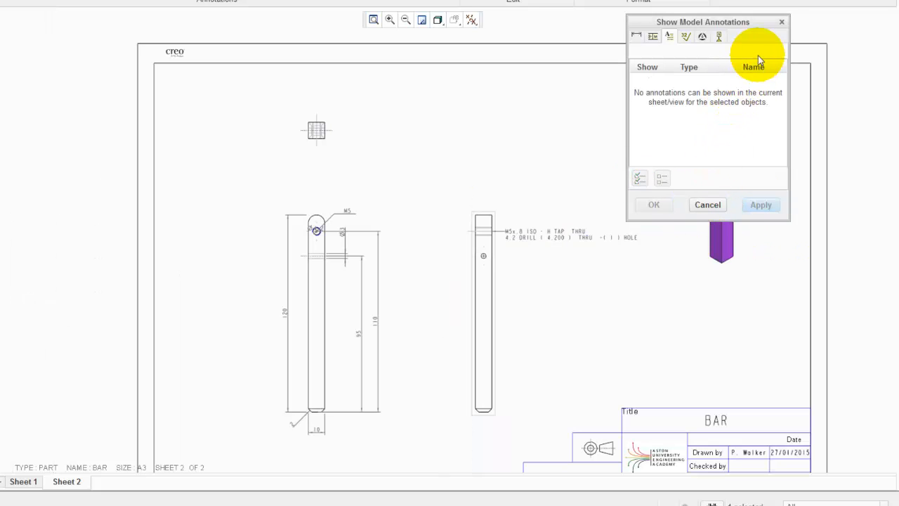
left_click(781, 22)
left_click(559, 113)
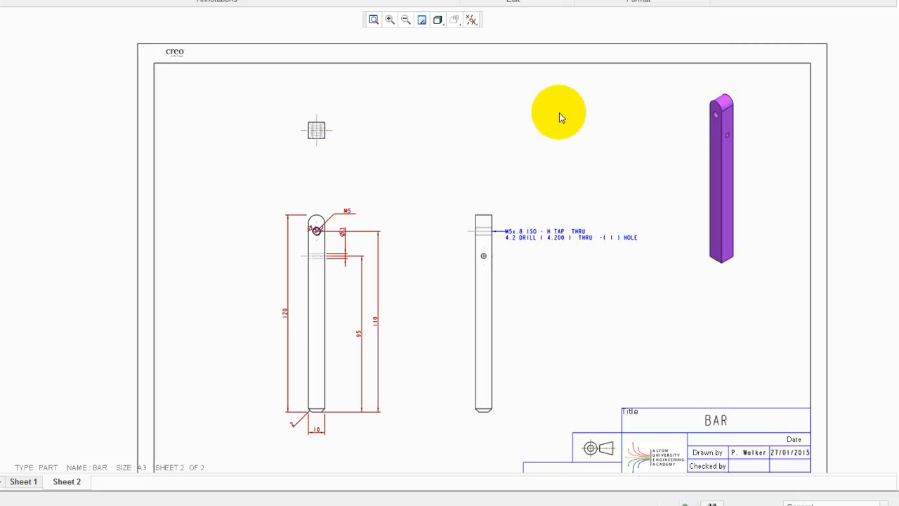
Move the side view's hole note up above and to the right of the view
scroll(594, 184, "down", 2)
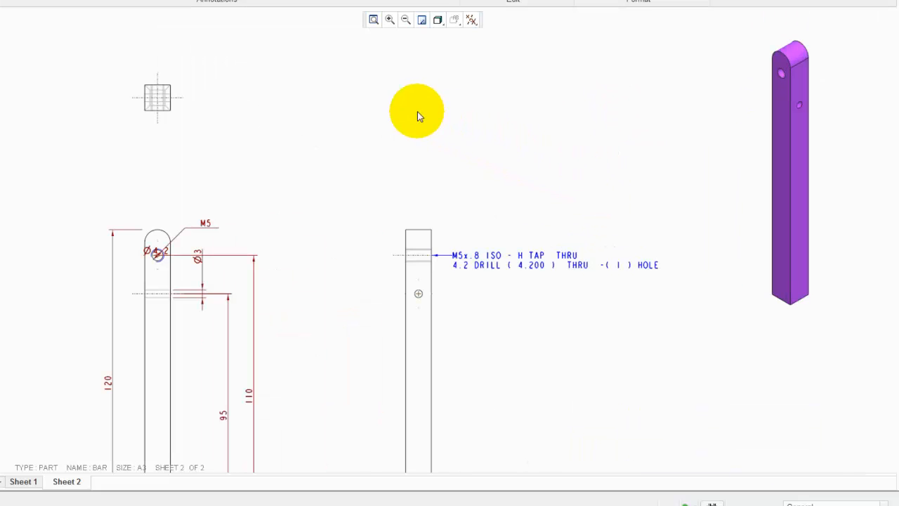
scroll(415, 114, "up", 1)
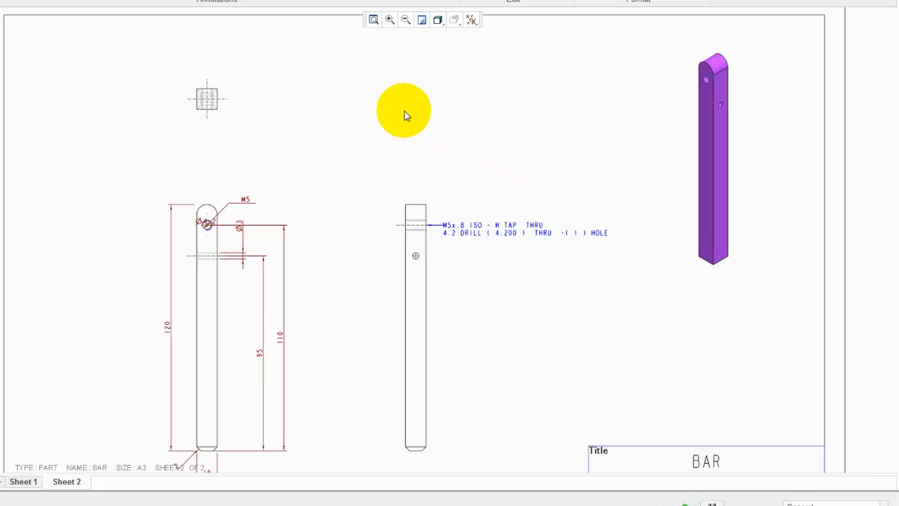
left_click(477, 235)
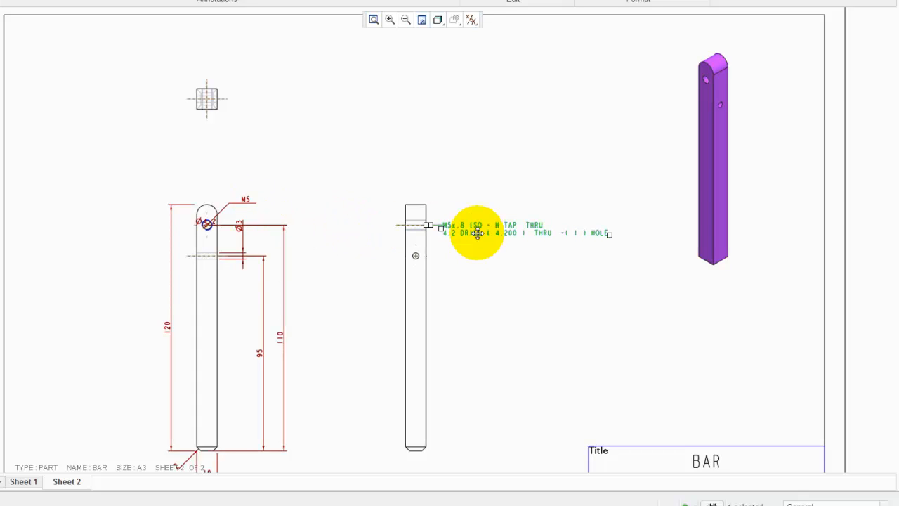
left_click_drag(477, 233, 488, 177)
scroll(483, 190, "up", 3)
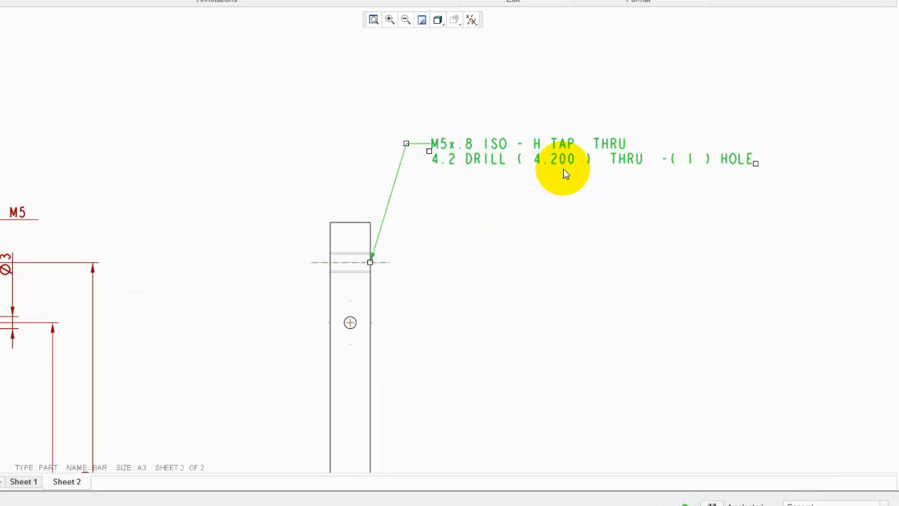
scroll(493, 225, "down", 2)
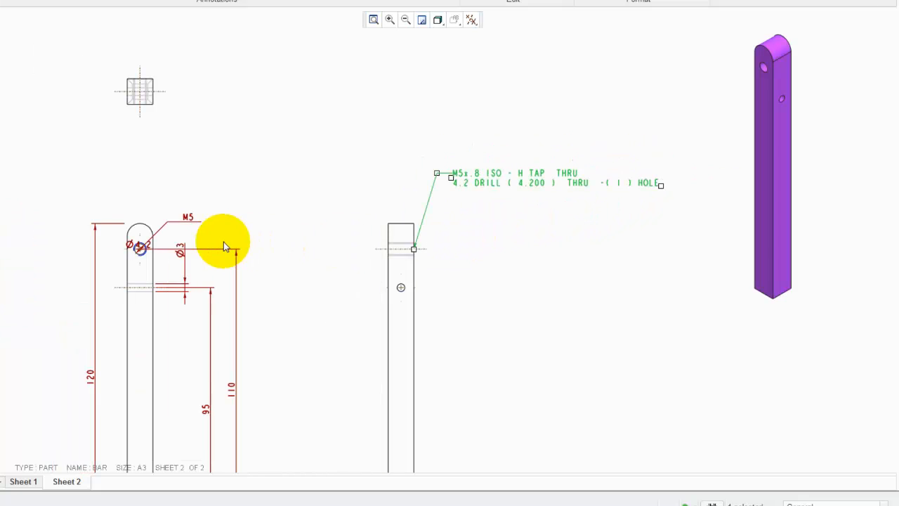
Delete the M5 label and the Ø4.2 dimension from the front view's hole
scroll(212, 238, "up", 3)
left_click(169, 195)
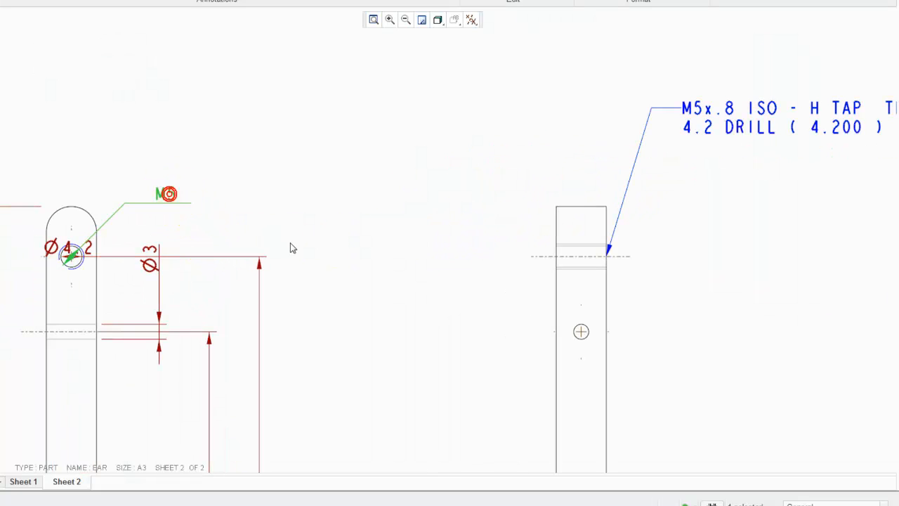
key("Delete")
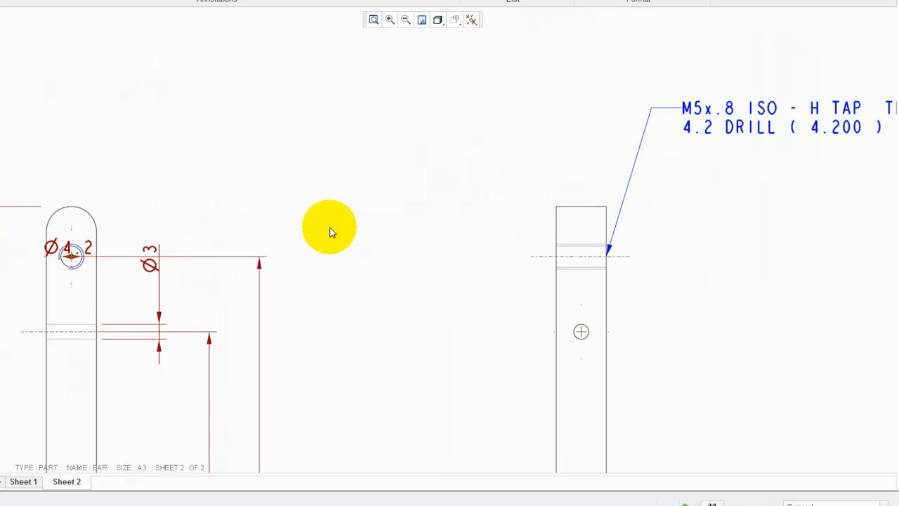
left_click(68, 250)
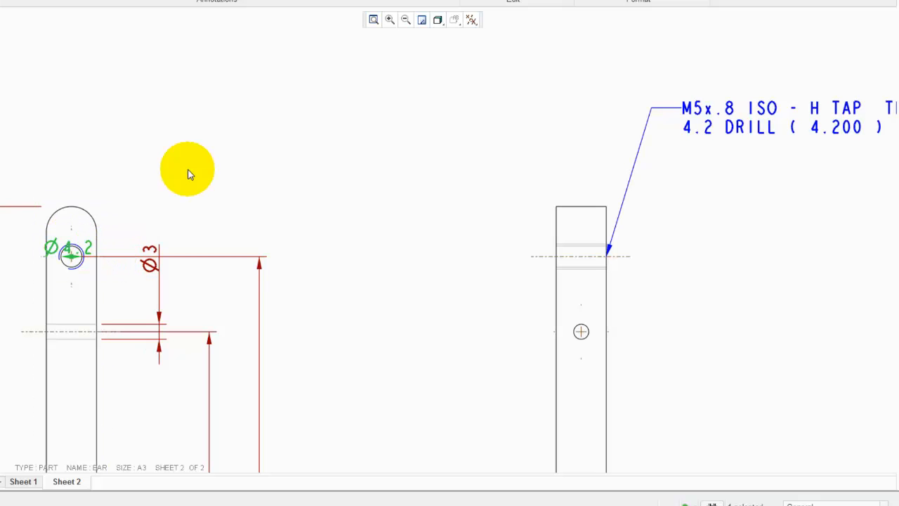
key("Delete")
scroll(188, 172, "down", 3)
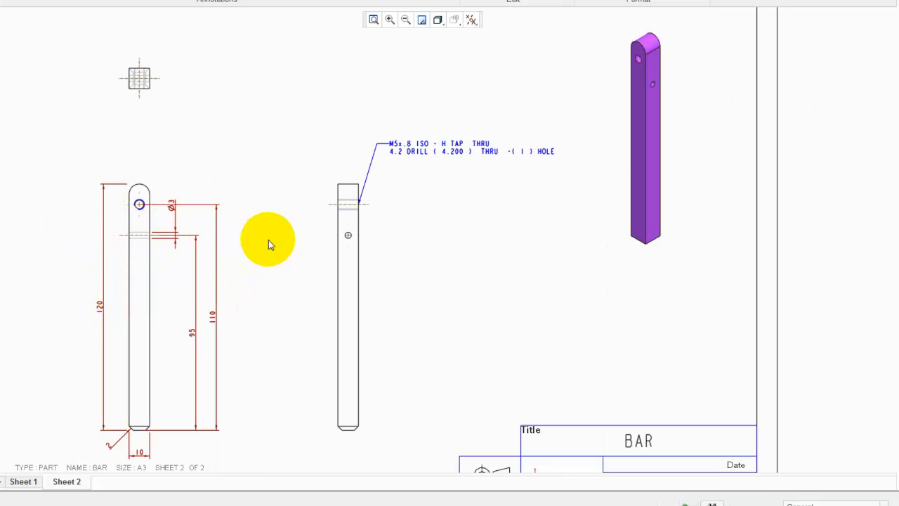
left_click(415, 154)
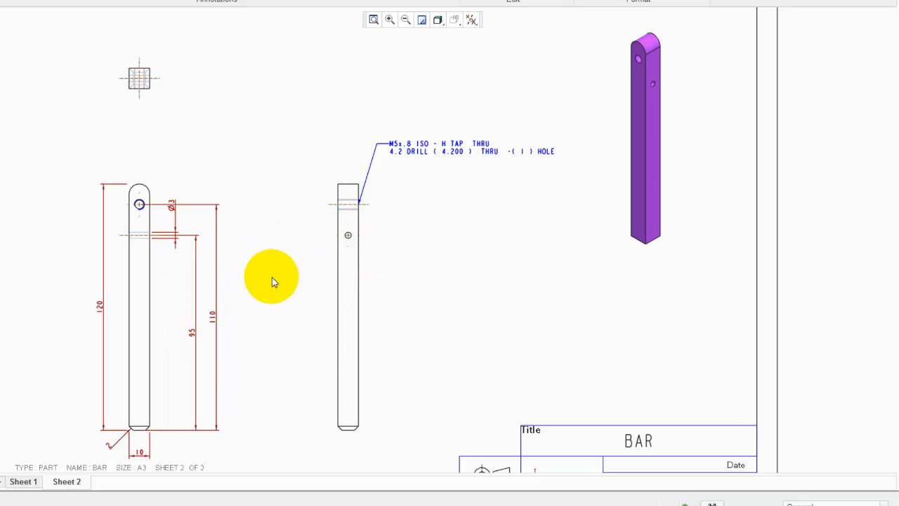
Move the 120 overall length dimension from the front view to the side view
left_click(103, 306)
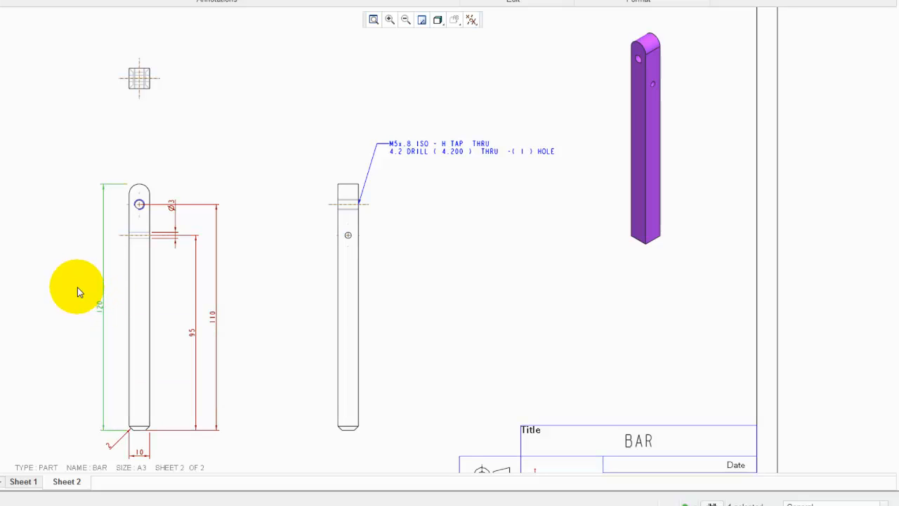
right_click(47, 246)
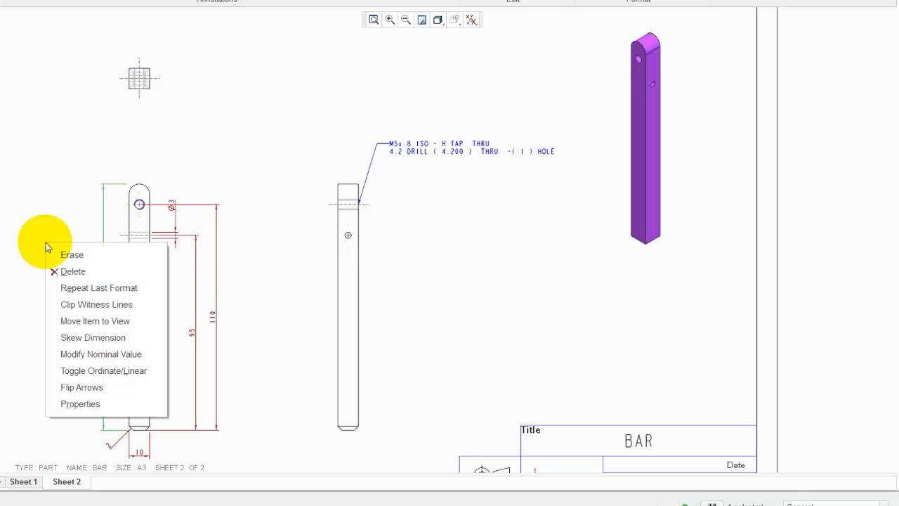
left_click(71, 320)
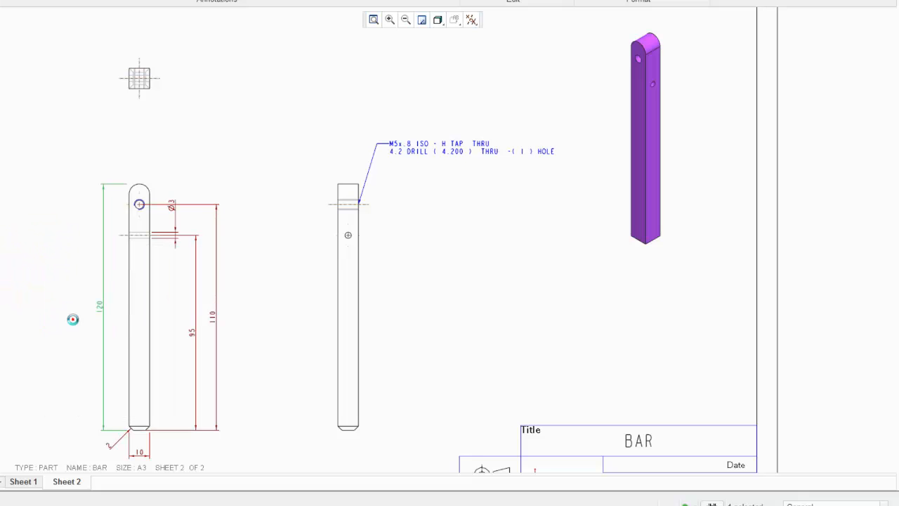
left_click(333, 288)
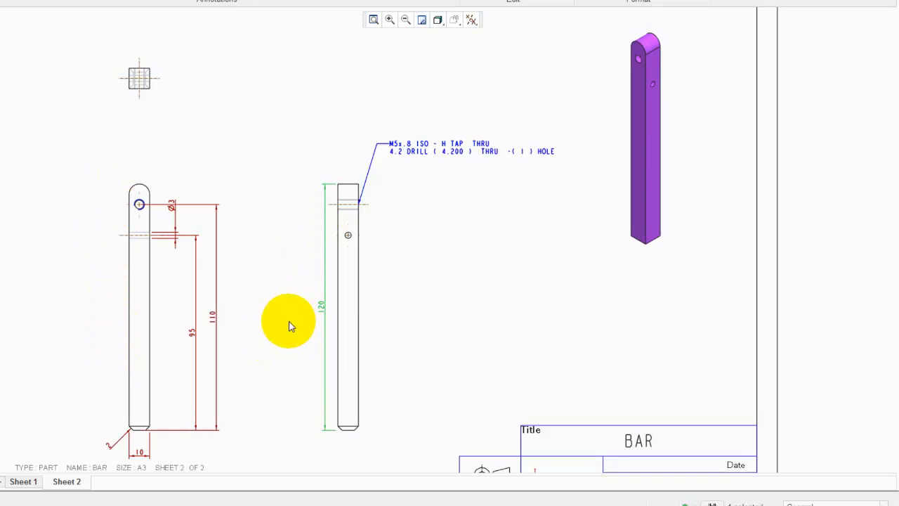
Move the tapped hole note from the side view to the front view
left_click(422, 151)
right_click(460, 190)
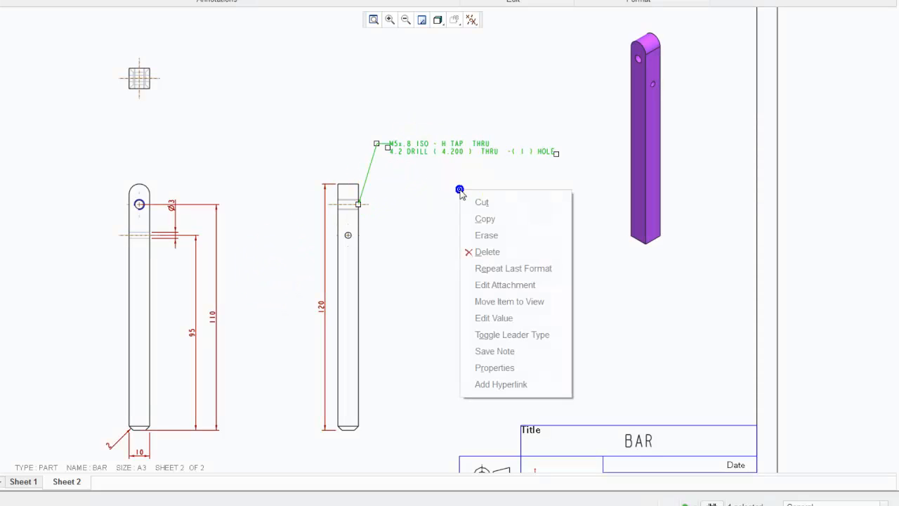
left_click(483, 302)
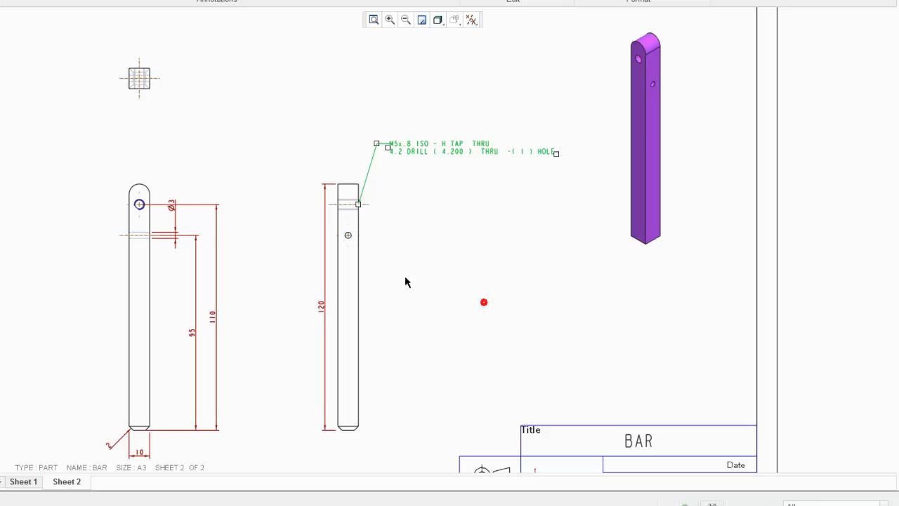
left_click(153, 191)
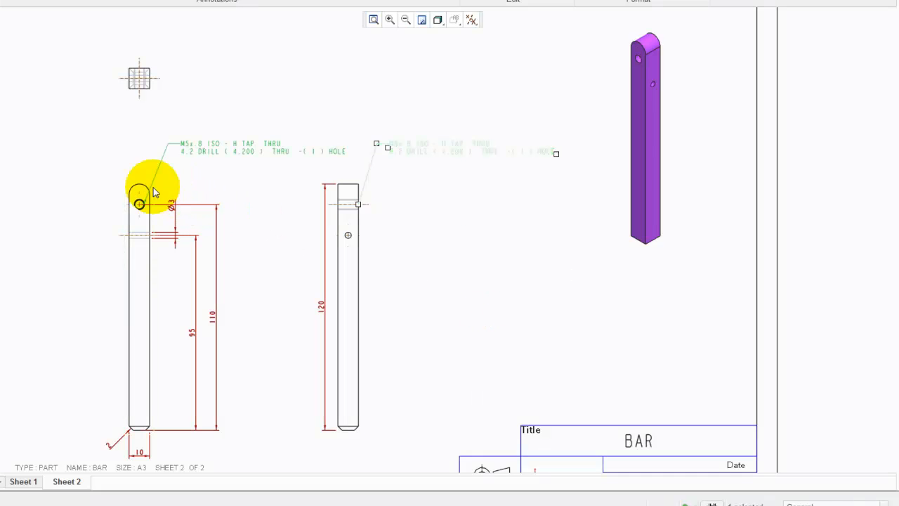
scroll(144, 211, "up", 4)
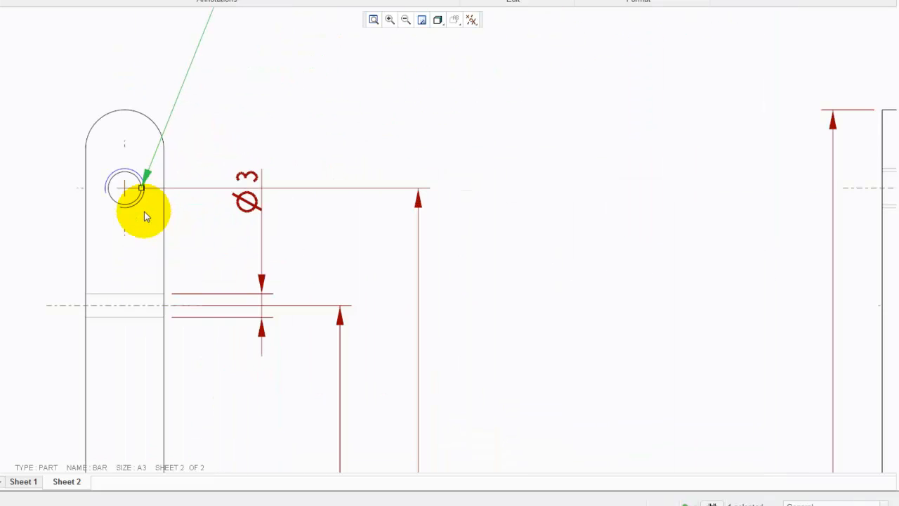
scroll(144, 212, "down", 3)
scroll(144, 212, "down", 2)
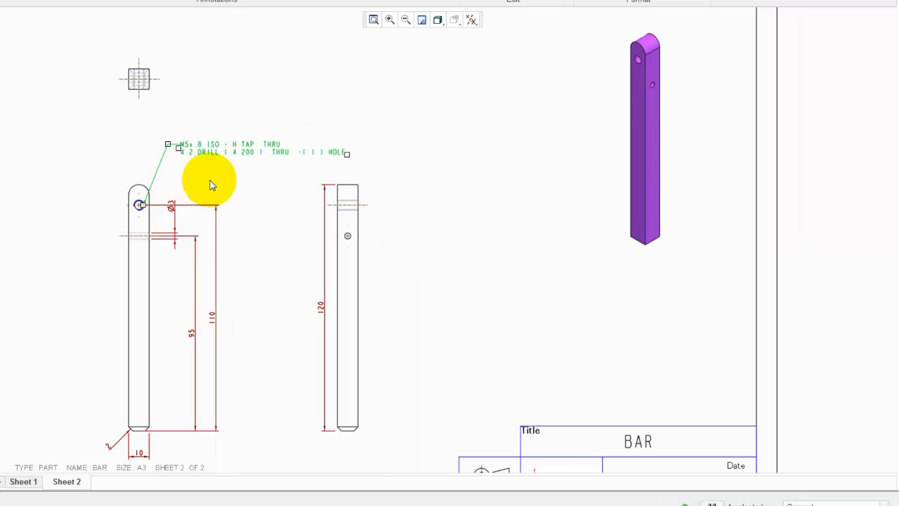
left_click(257, 246)
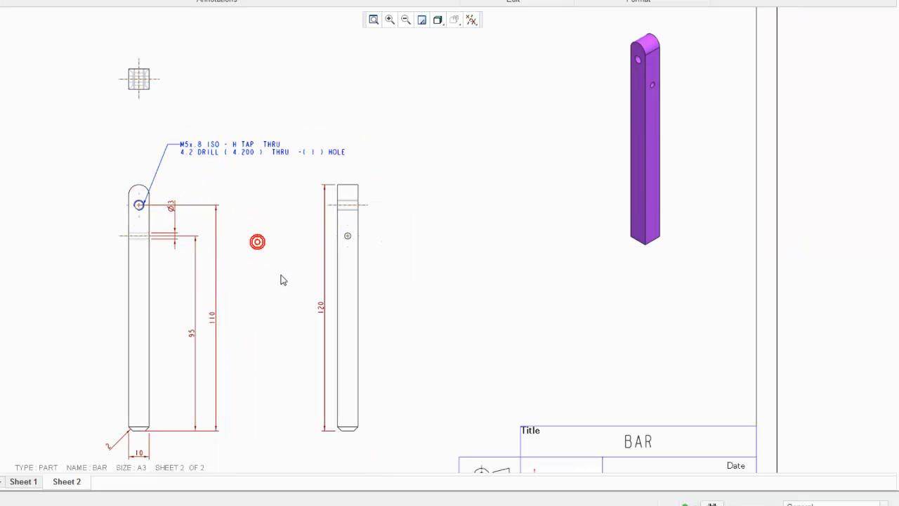
Move the Ø3 and 95 dimensions from the front view to the side view
left_click(172, 209)
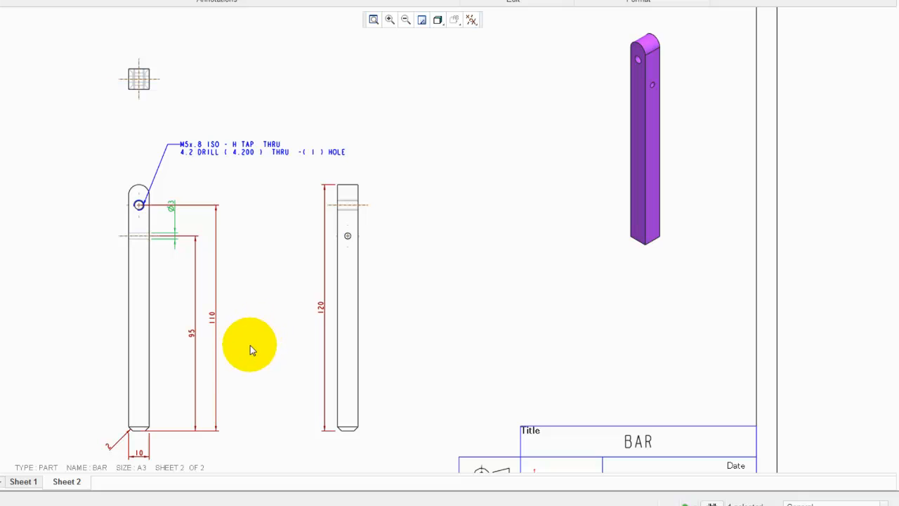
left_click(191, 335, "ctrl")
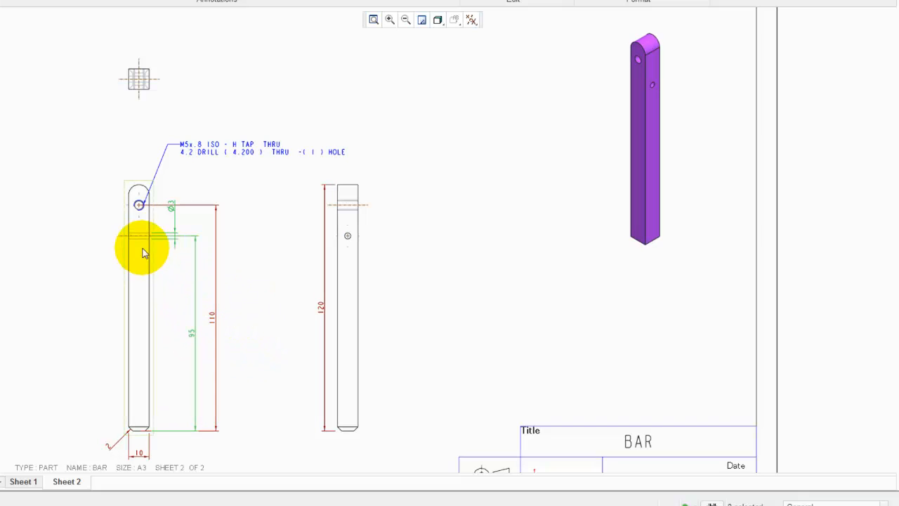
right_click(267, 267)
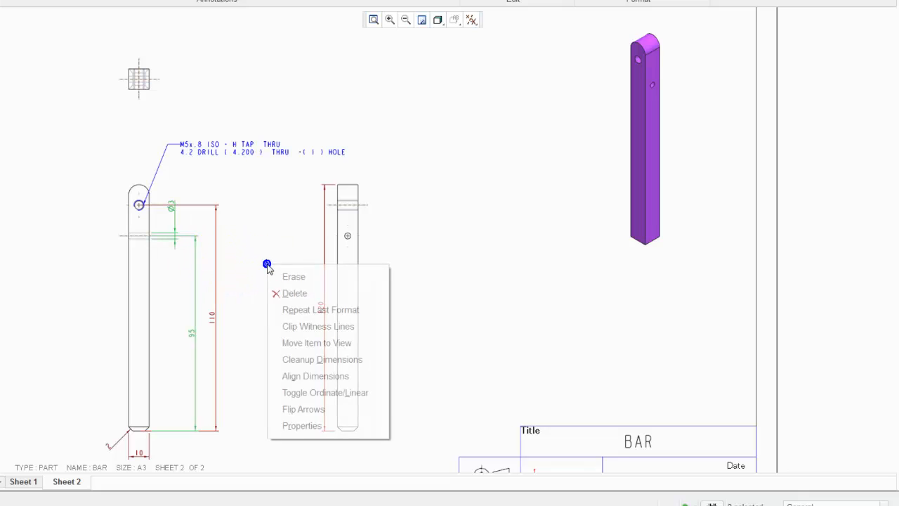
left_click(301, 343)
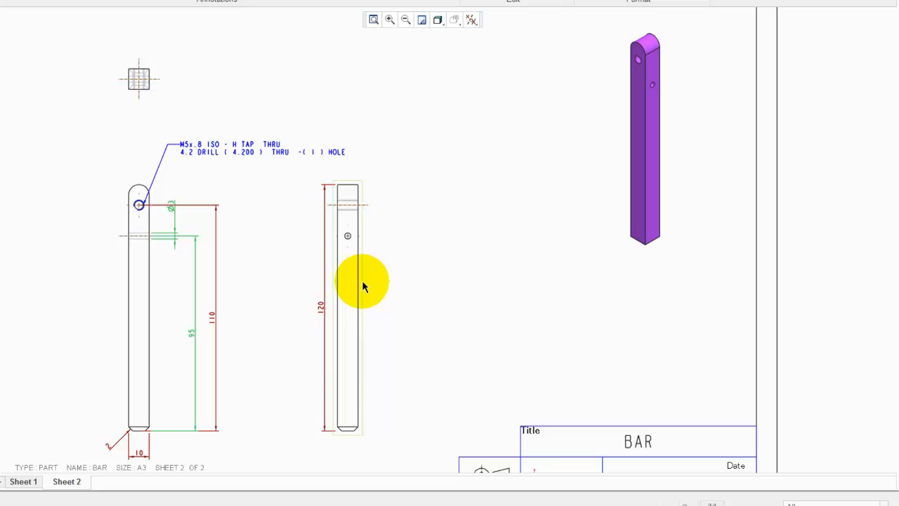
left_click(363, 285)
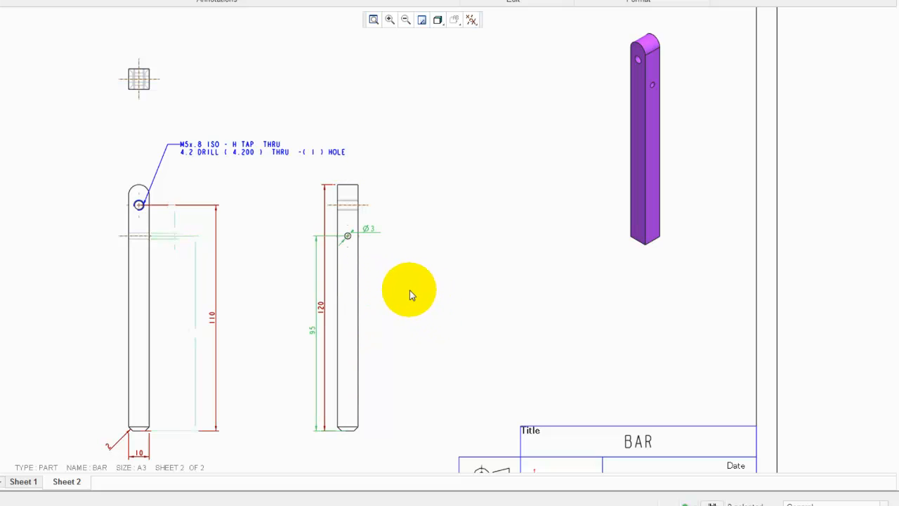
Move the 10 width dimension to the top view and place it just below that view
key("ctrl+d")
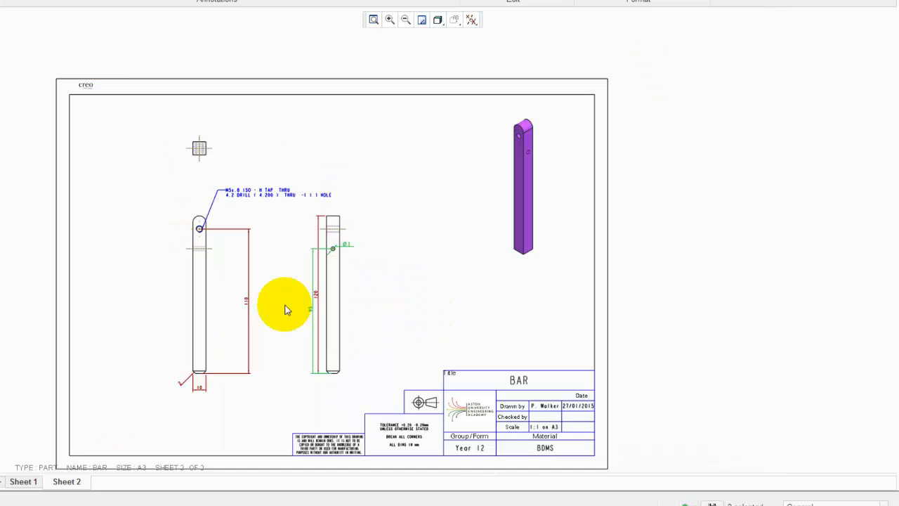
scroll(286, 309, "up", 2)
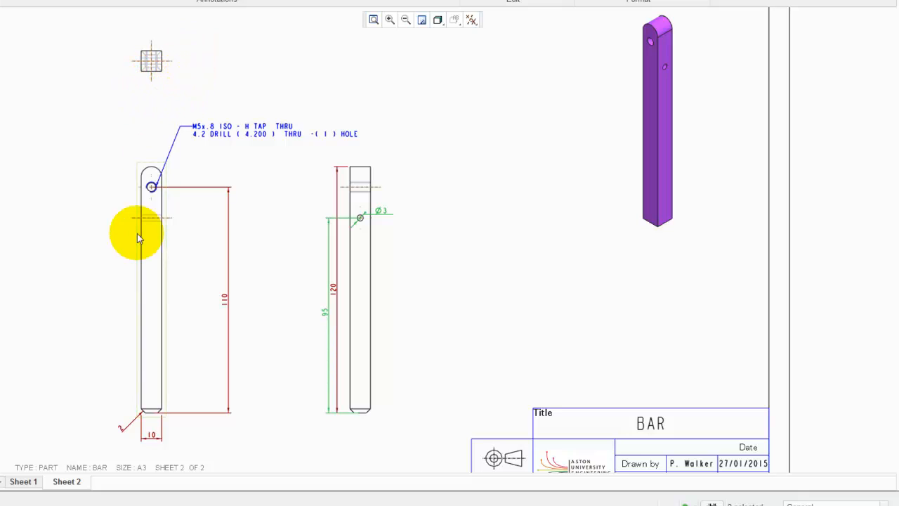
left_click(156, 441)
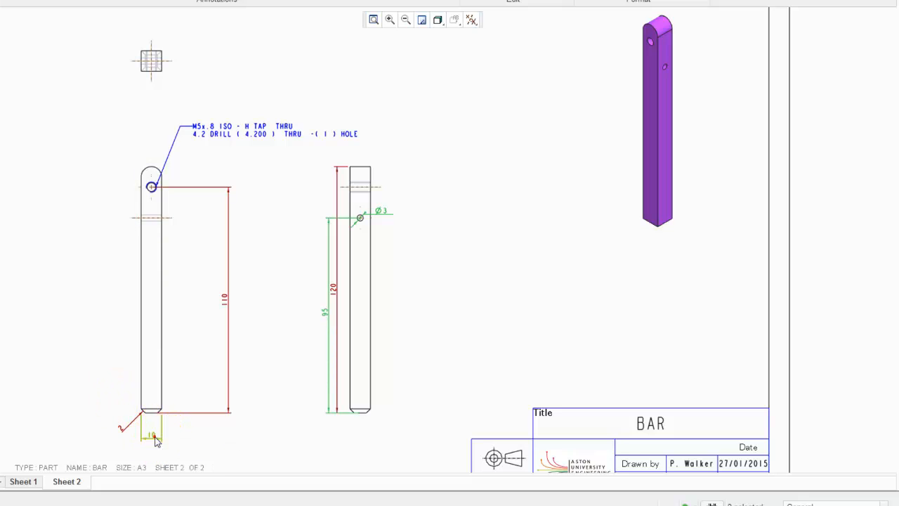
right_click(259, 415)
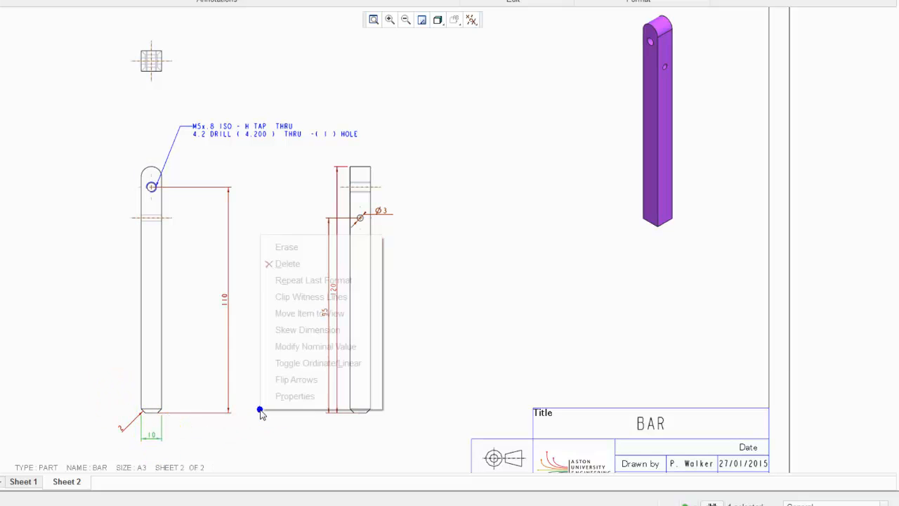
left_click(287, 313)
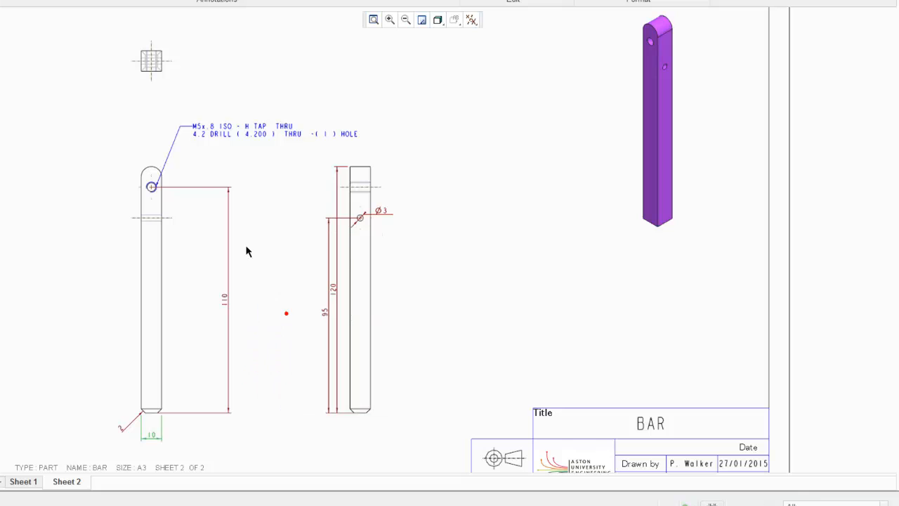
left_click(160, 74)
scroll(184, 57, "down", 1)
scroll(185, 59, "down", 1)
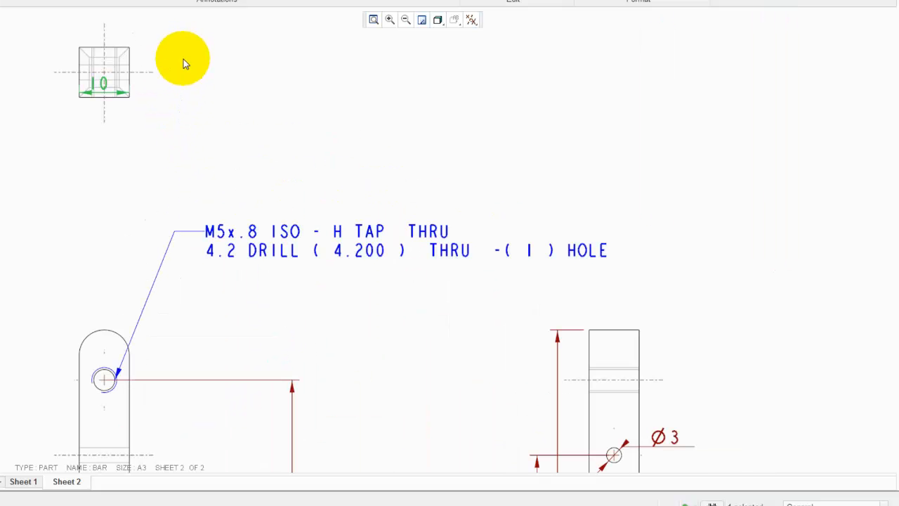
left_click_drag(101, 83, 95, 150)
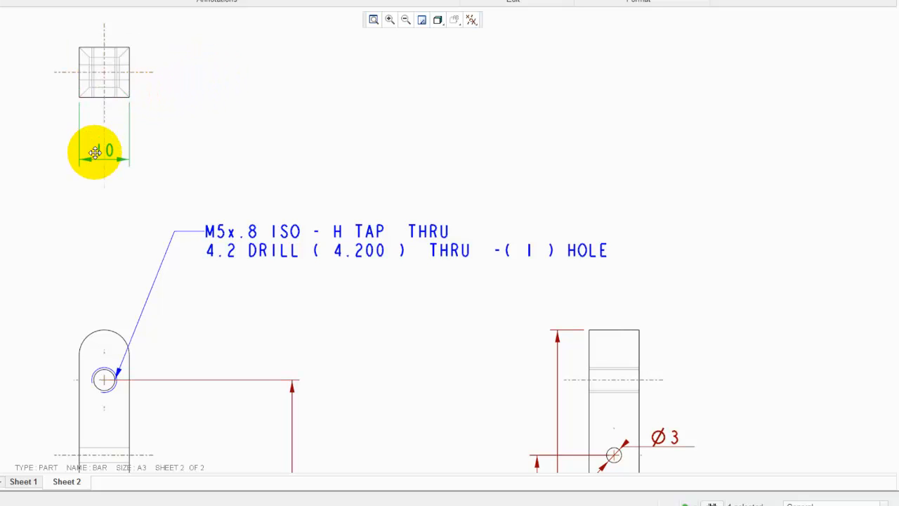
Add a square symbol after the 10 dimension's value in its Dimension Properties display text
scroll(177, 120, "up", 1)
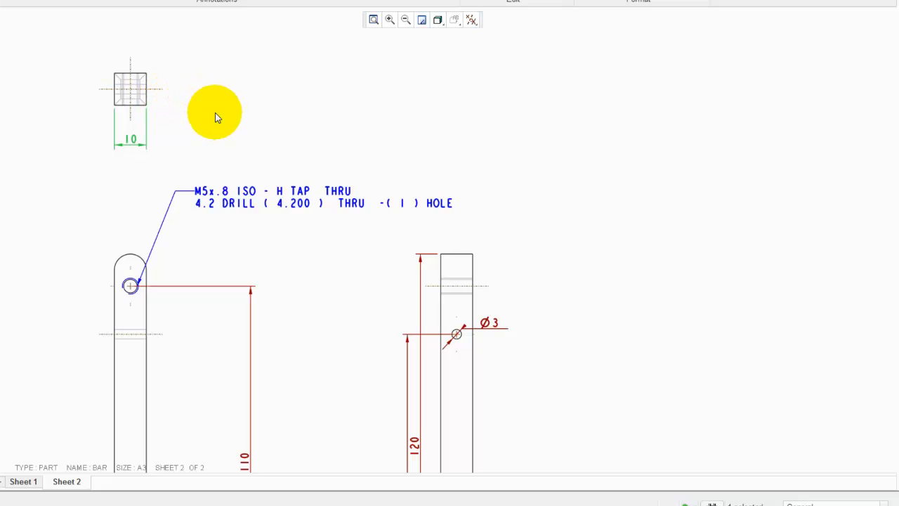
double_click(133, 141)
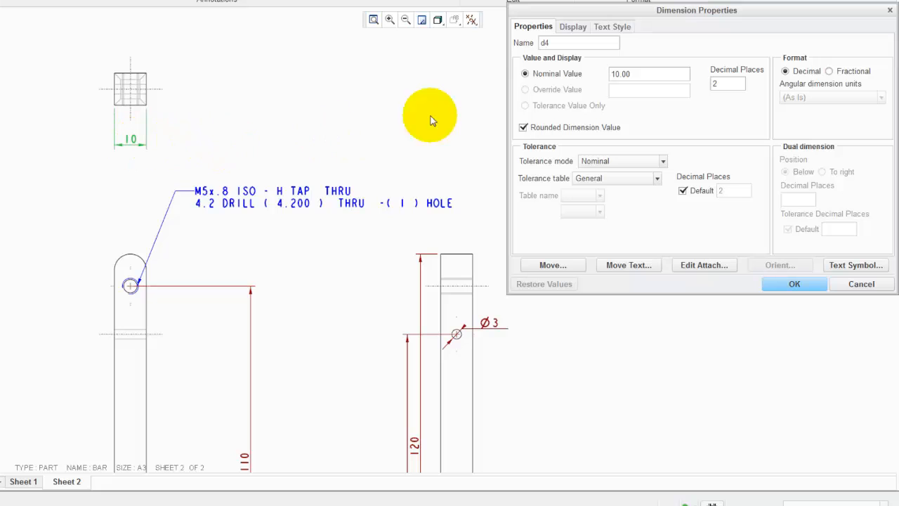
left_click_drag(639, 10, 601, 0)
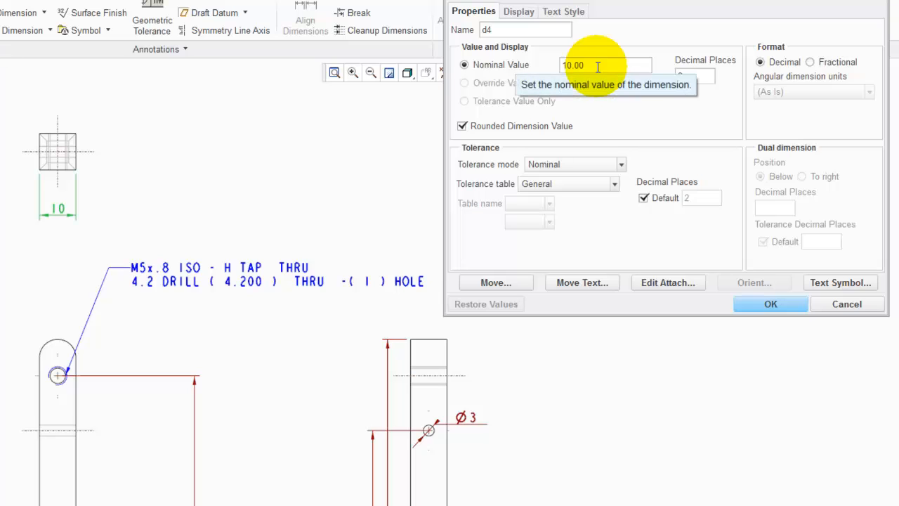
left_click(526, 14)
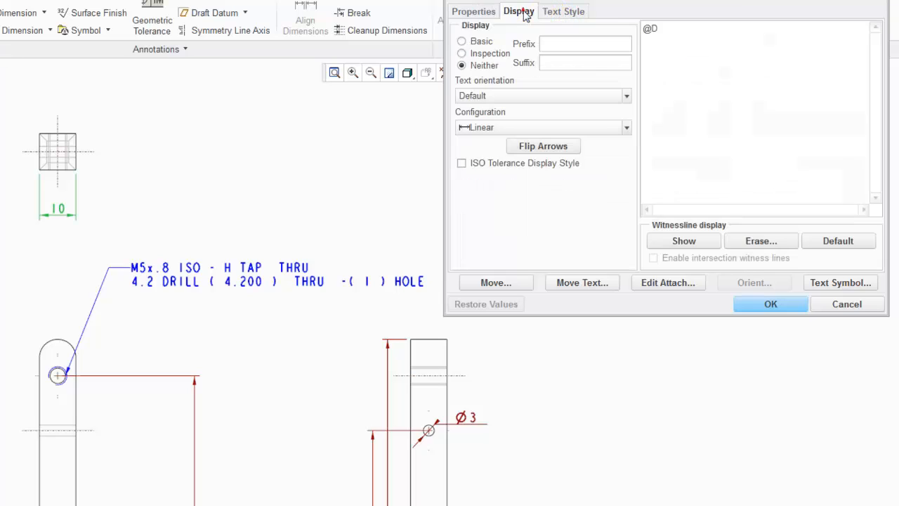
left_click(665, 28)
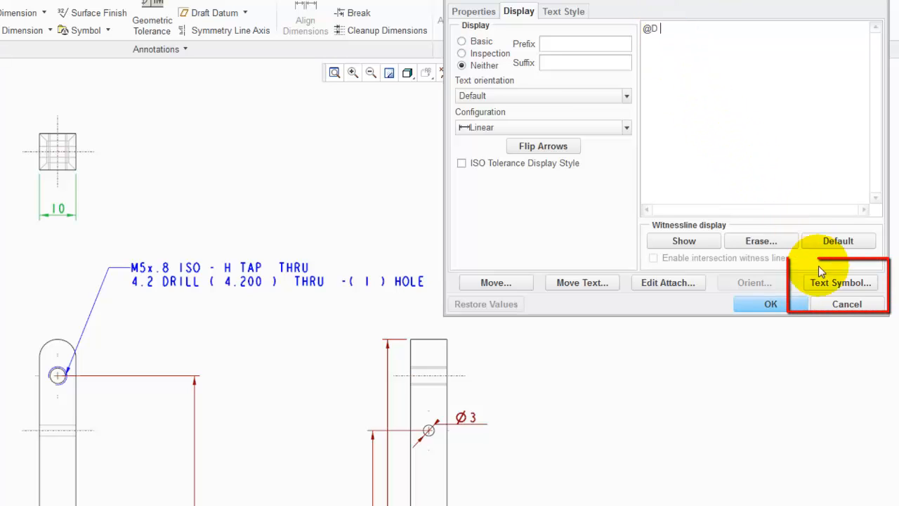
left_click(842, 282)
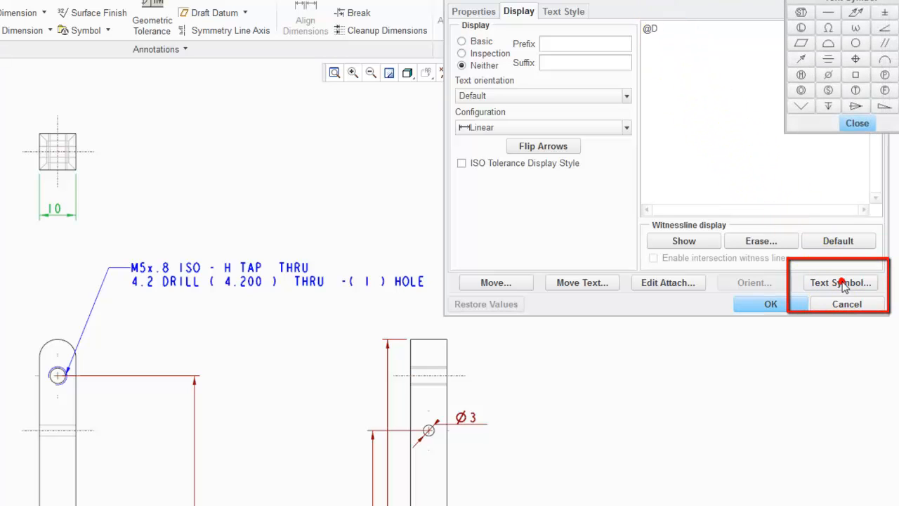
left_click(857, 76)
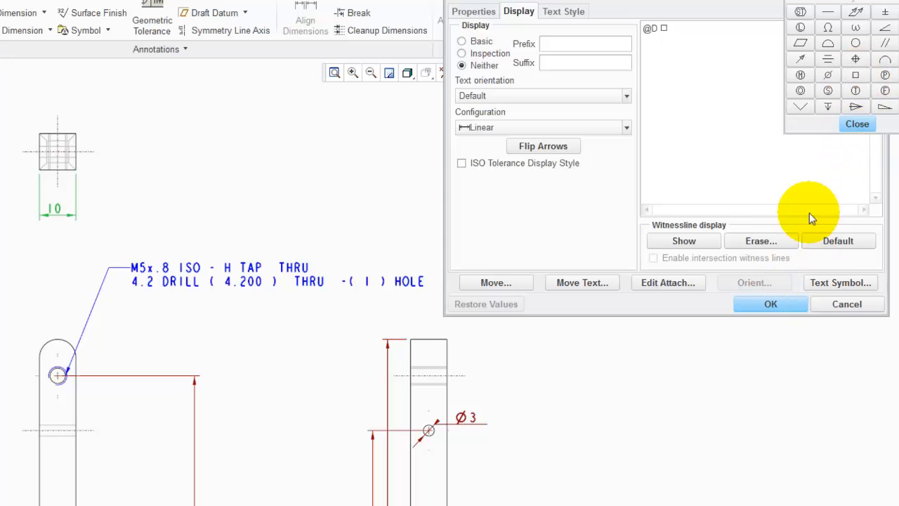
left_click(851, 123)
left_click(770, 303)
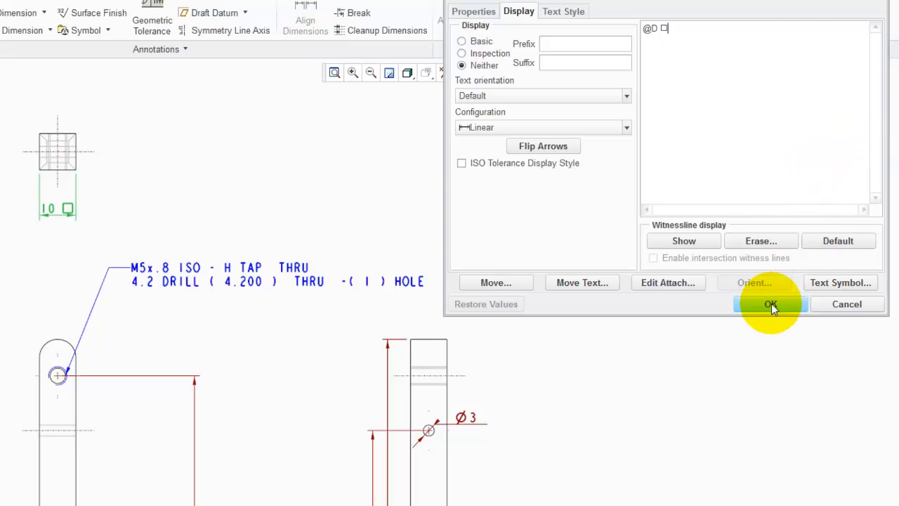
left_click(243, 205)
left_click(176, 219)
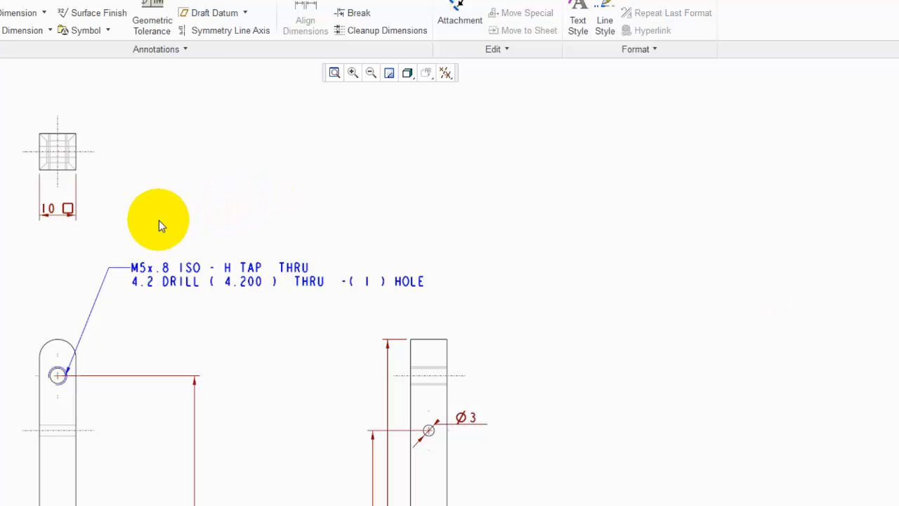
scroll(52, 238, "up", 4)
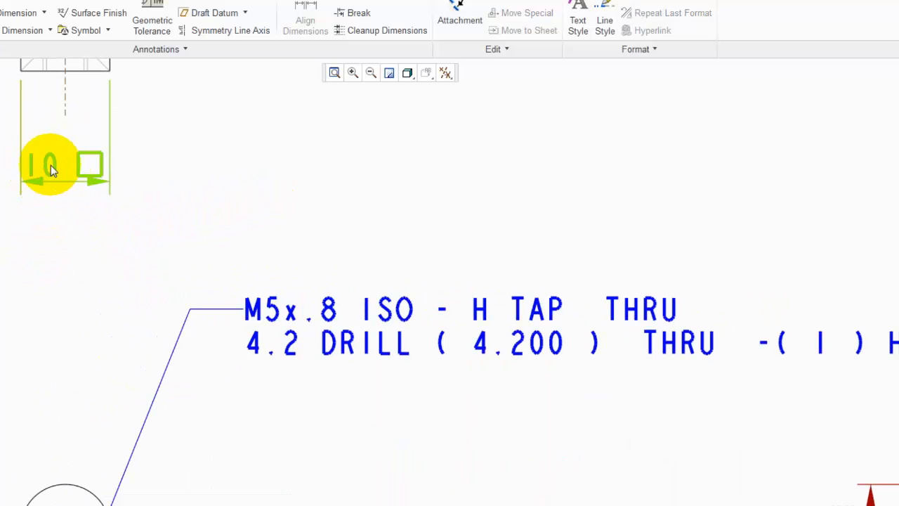
scroll(58, 249, "down", 4)
scroll(105, 161, "down", 4)
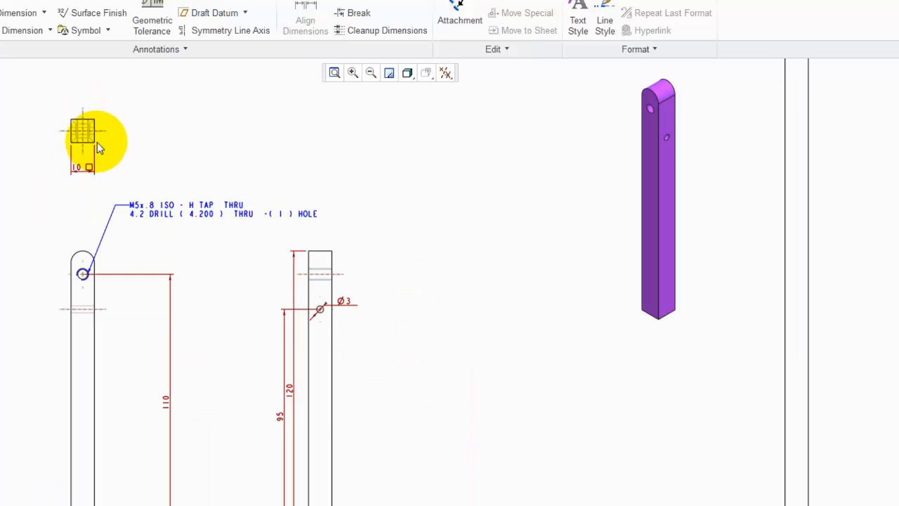
scroll(94, 484, "up", 5)
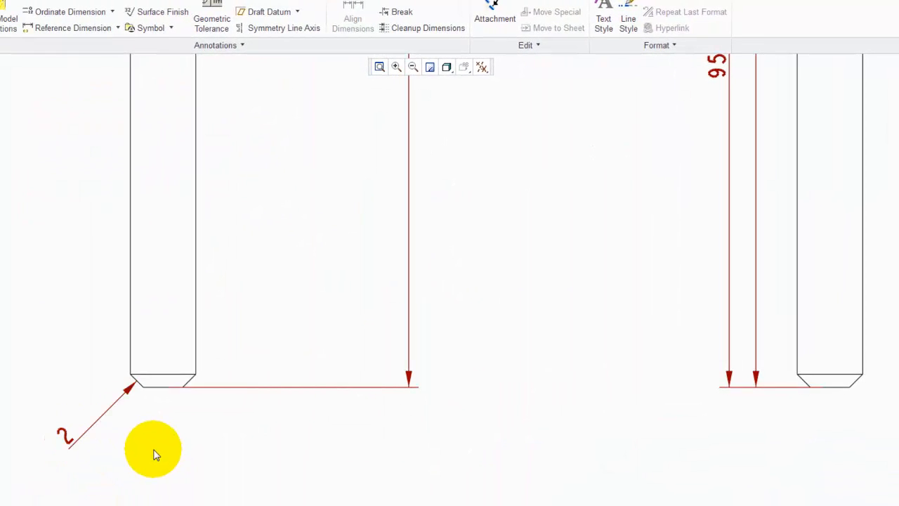
scroll(155, 453, "down", 5)
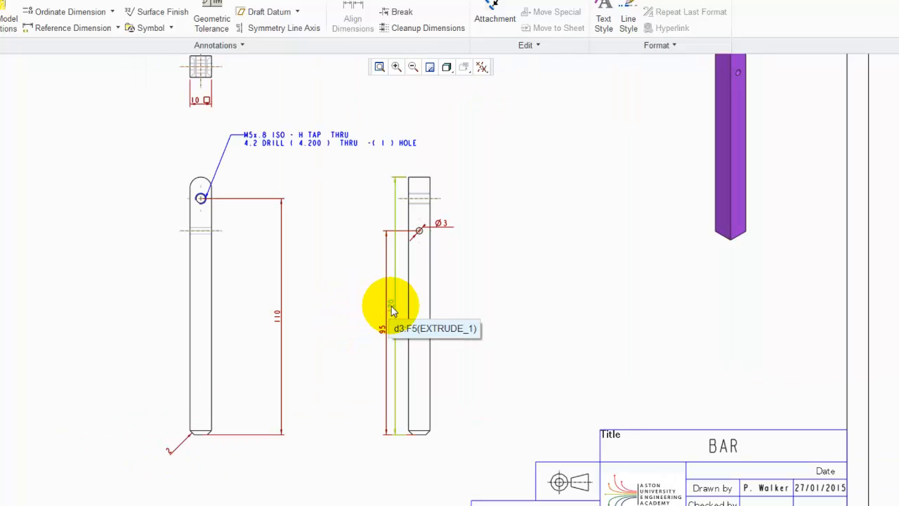
Move the 120 and 95 dimensions to the right of the side view, placing 95 outermost
scroll(489, 317, "up", 1)
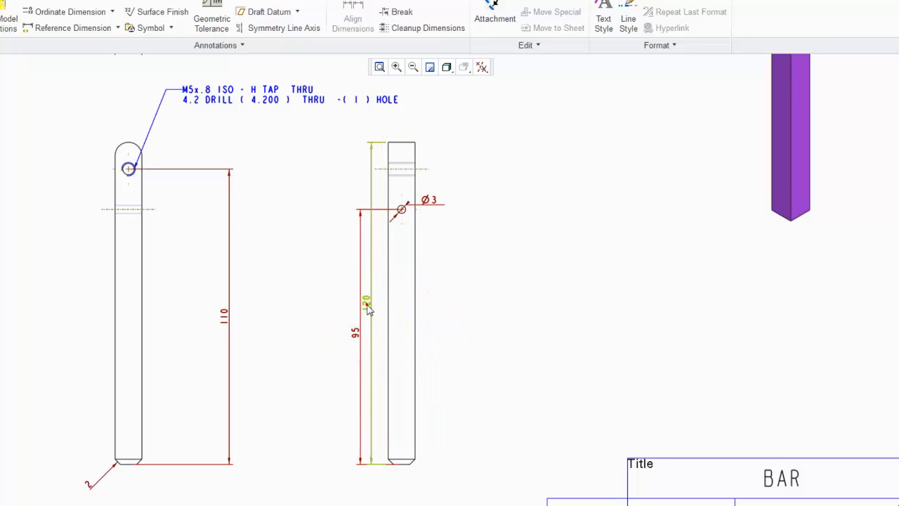
left_click_drag(368, 309, 468, 321)
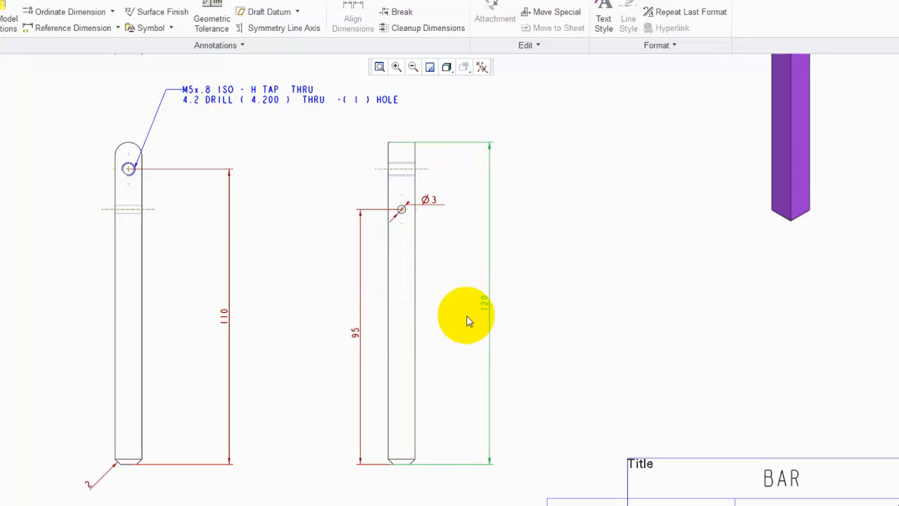
left_click(353, 337)
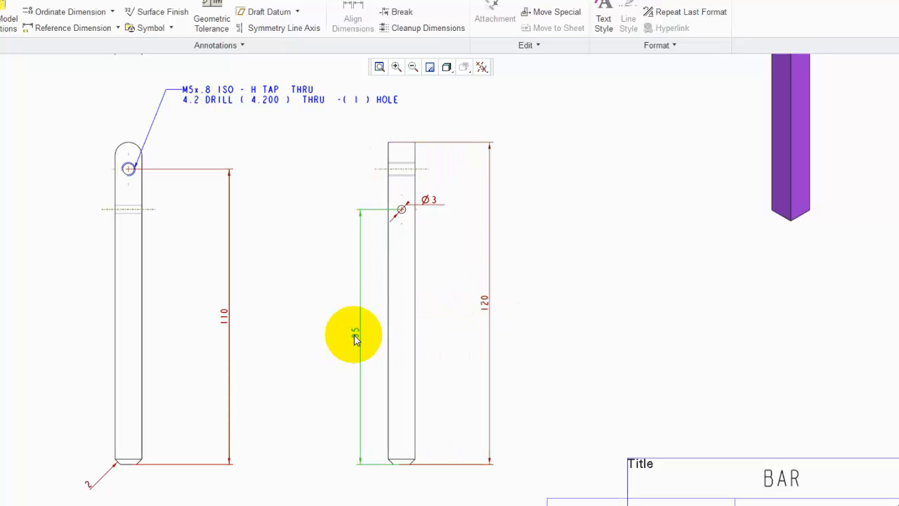
left_click_drag(355, 336, 534, 351)
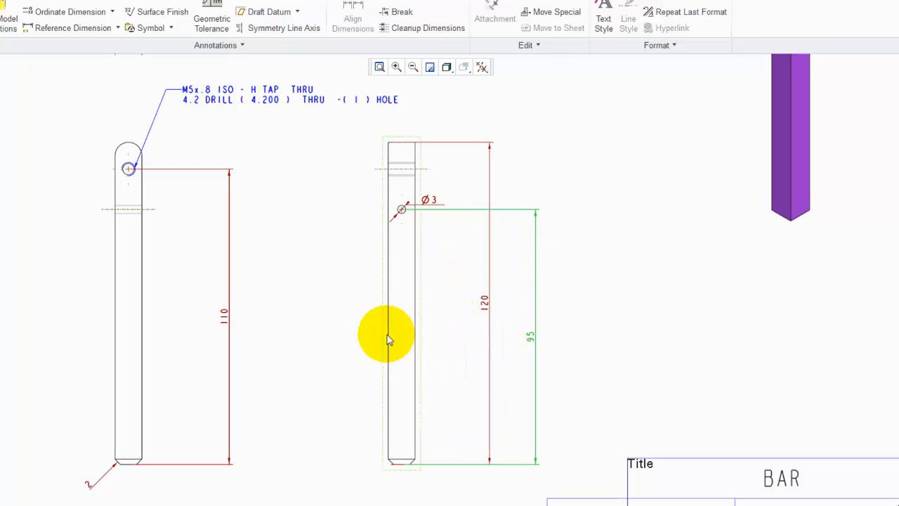
Select all the drawing's views and annotations and apply Cleanup Dimensions to space out the dimensions
scroll(329, 358, "down", 4)
scroll(329, 359, "up", 2)
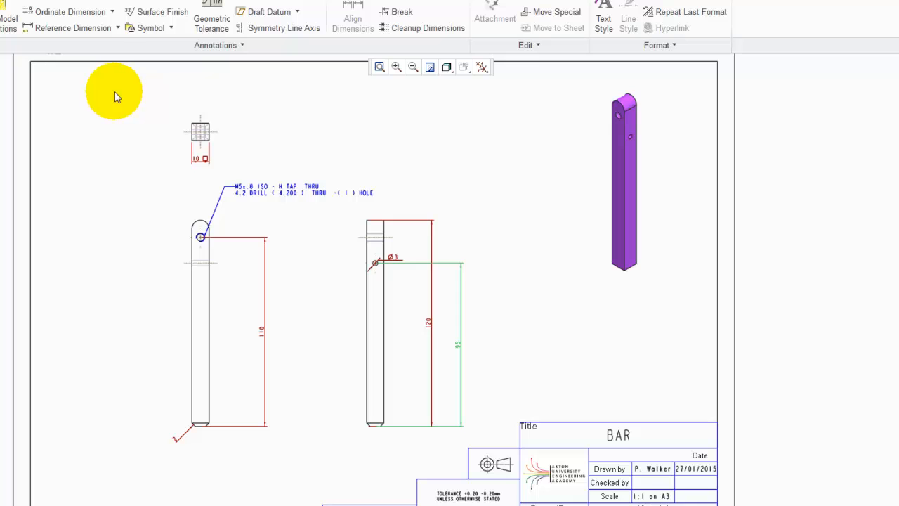
mouse_move(114, 92)
left_mouse_down()
mouse_move(442, 391)
mouse_move(485, 446)
left_mouse_up()
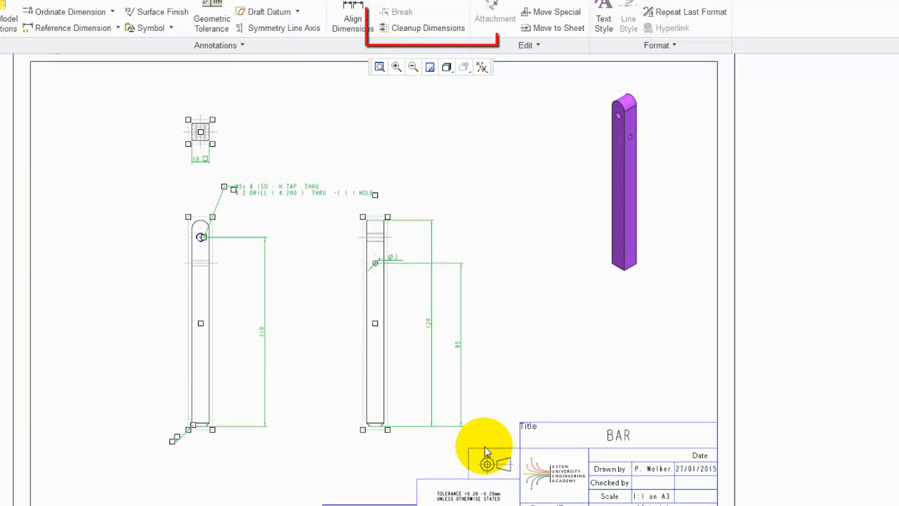
left_click(419, 29)
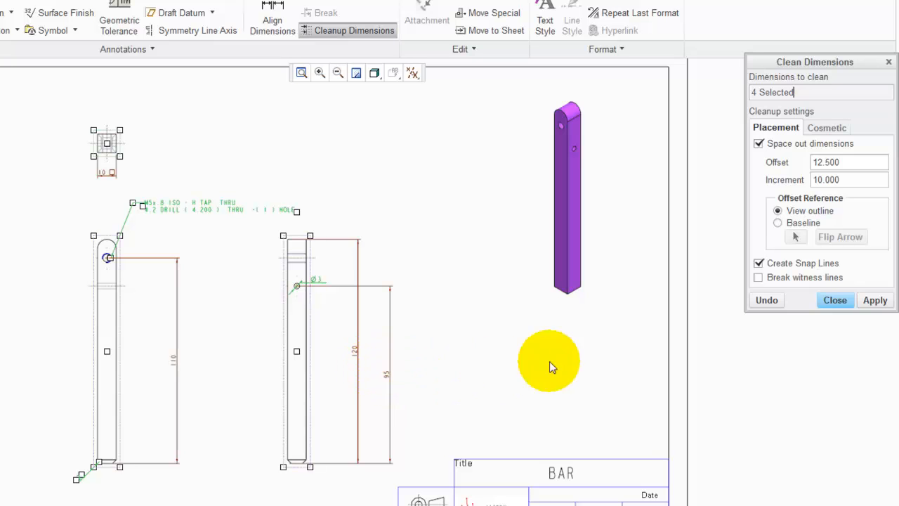
scroll(411, 432, "down", 1)
scroll(411, 432, "down", 2)
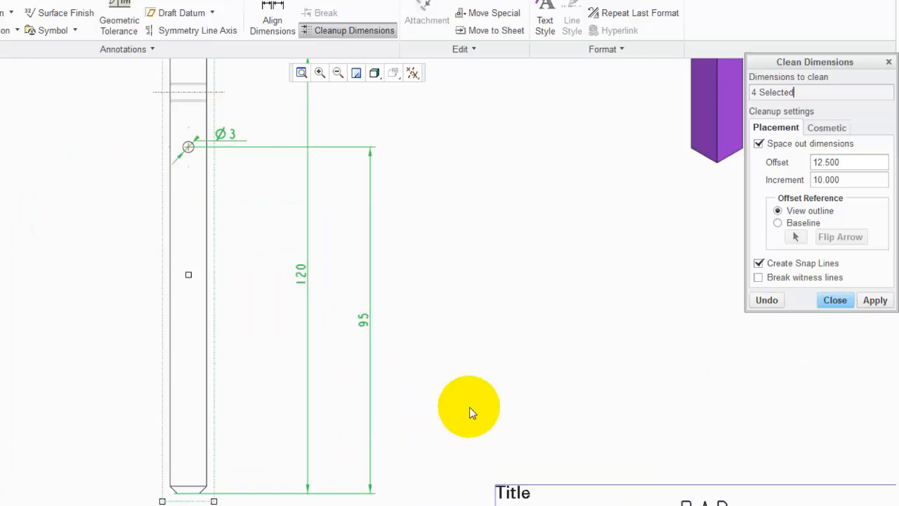
left_click(874, 301)
scroll(401, 342, "up", 2)
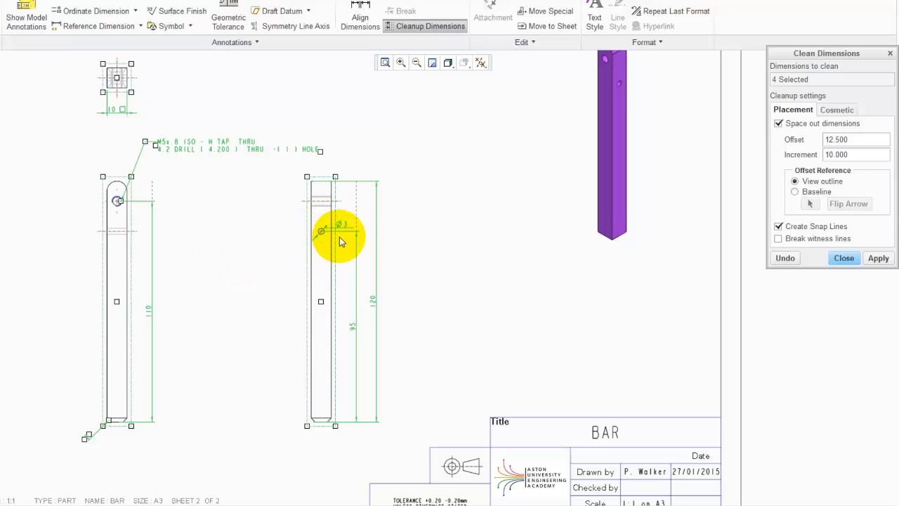
left_click(878, 259)
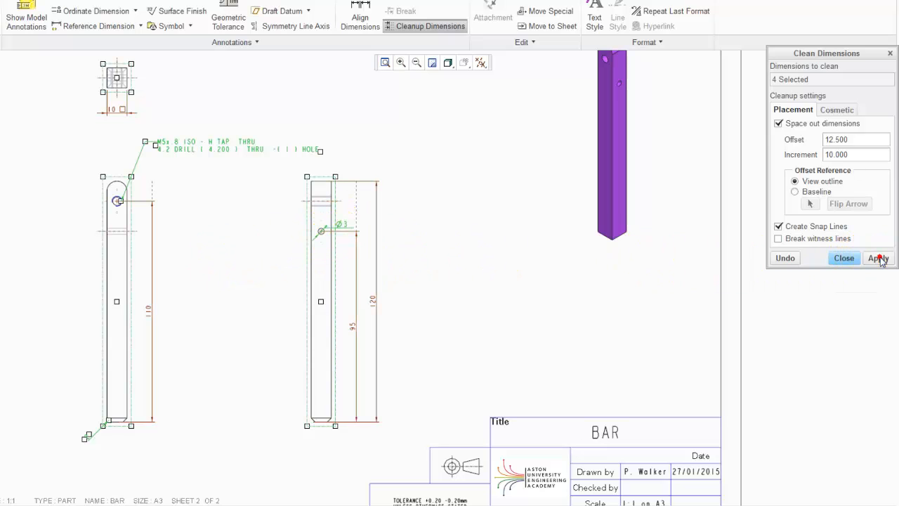
left_click(843, 257)
left_click(562, 295)
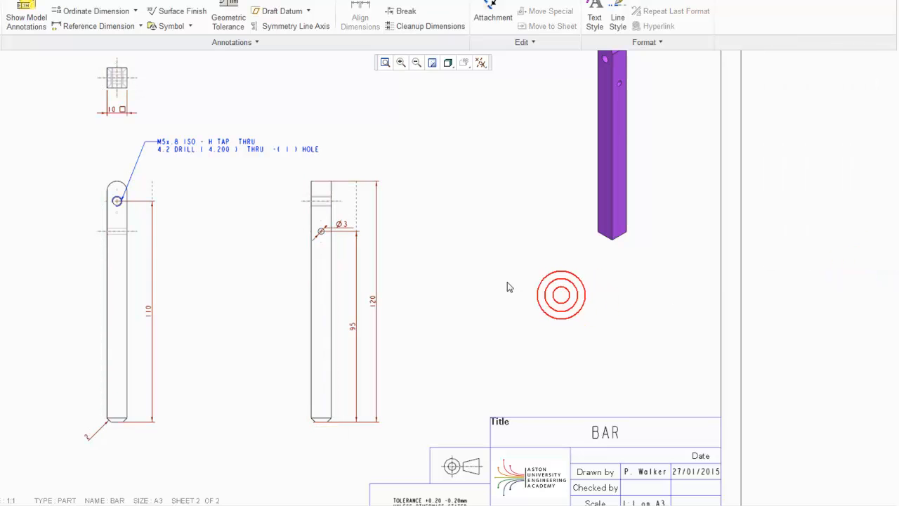
Reposition the Ø3 dimension up and to the left of the side view and flip its text
scroll(281, 229, "up", 3)
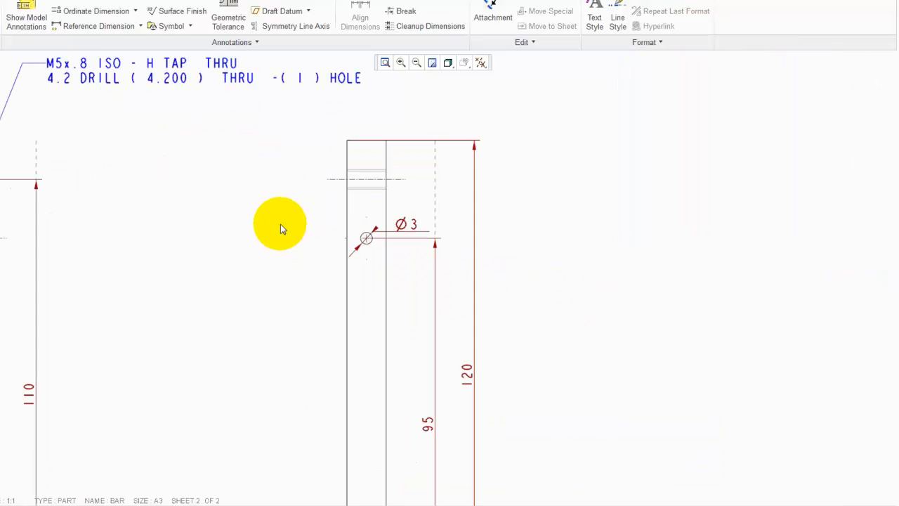
left_click(402, 225)
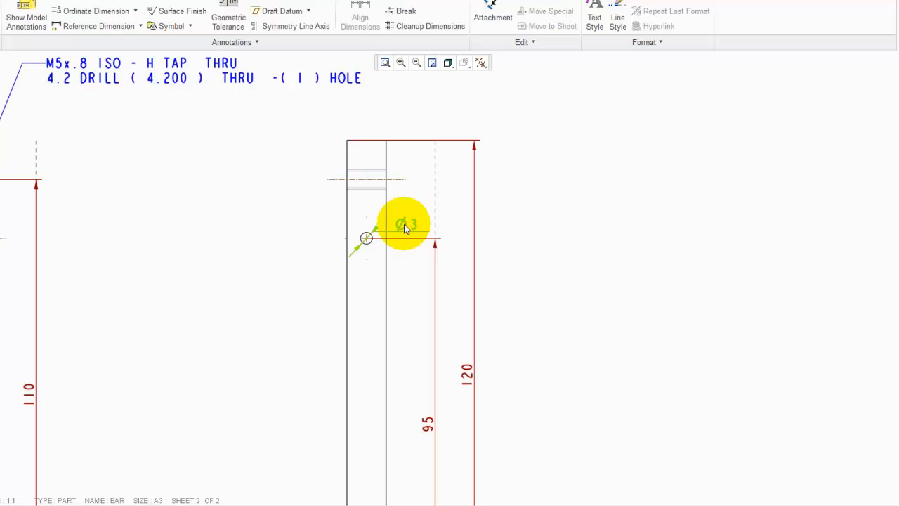
left_click(404, 223)
left_click_drag(411, 225, 320, 187)
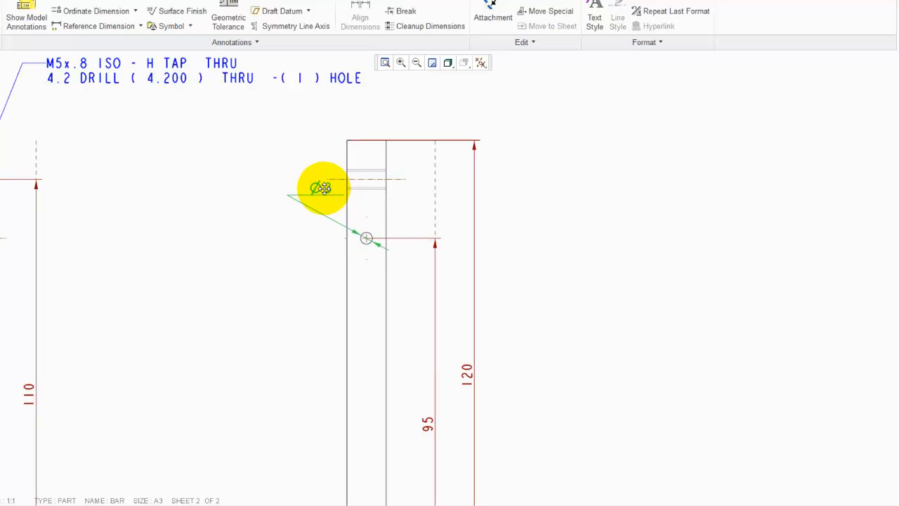
right_click(280, 219)
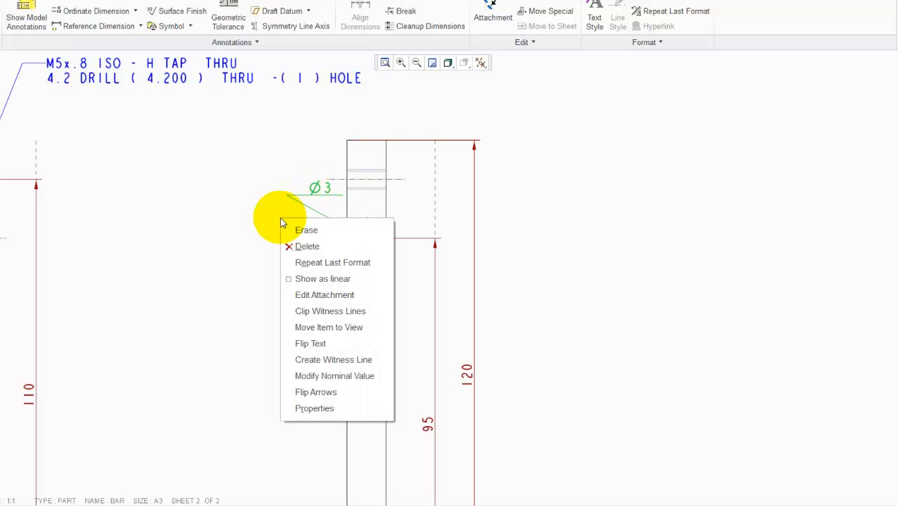
left_click(302, 343)
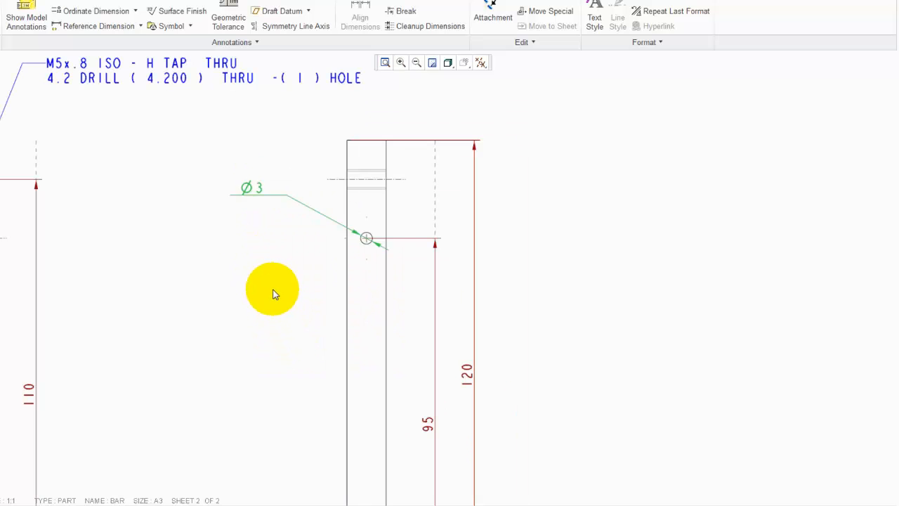
left_click_drag(251, 189, 274, 170)
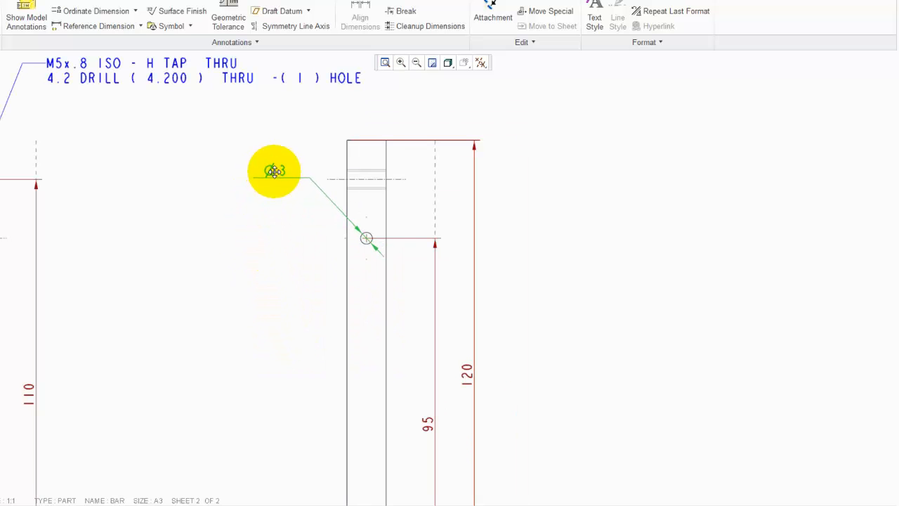
left_click(275, 273)
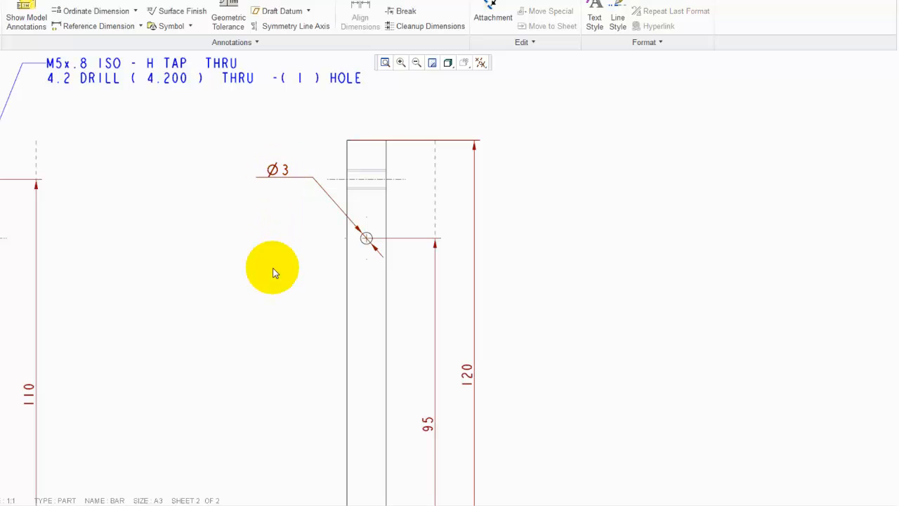
Add EQUAL SETBACK as a second line of the chamfer dimension's display text
scroll(422, 207, "down", 3)
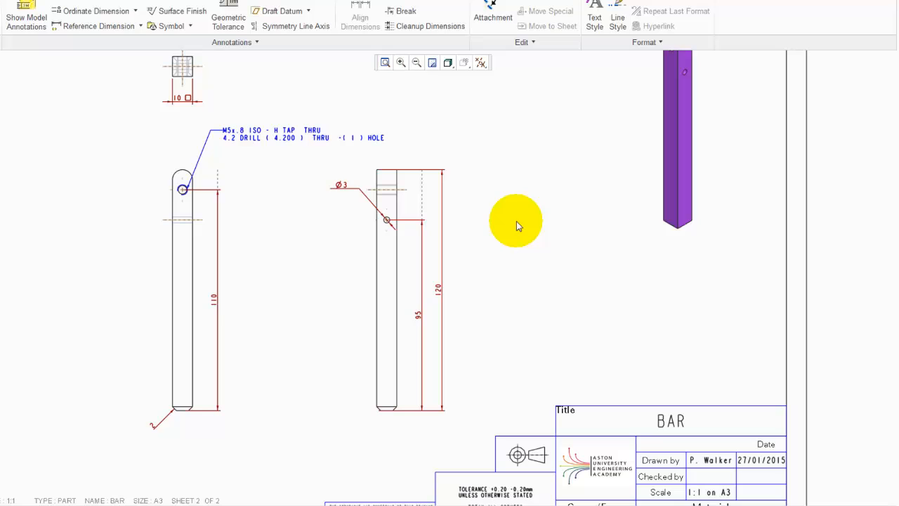
scroll(157, 401, "up", 8)
scroll(154, 396, "down", 2)
left_click(137, 314)
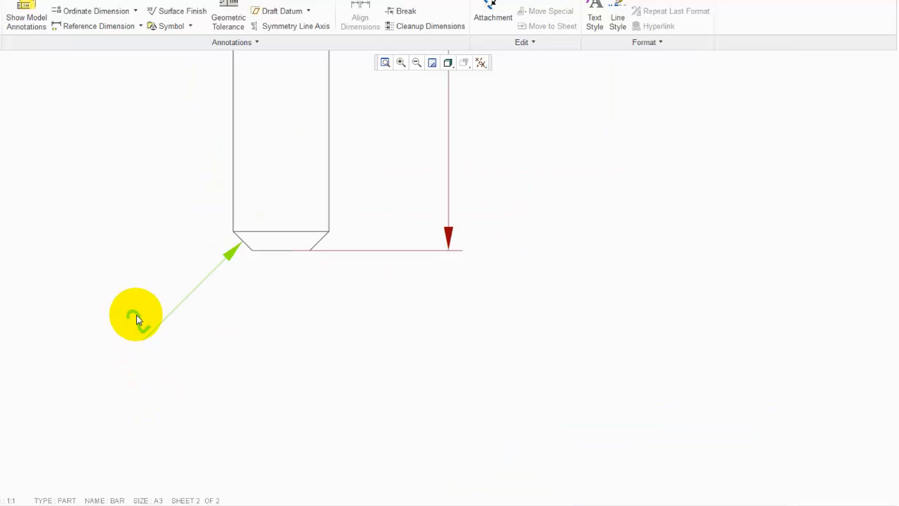
left_click(123, 379)
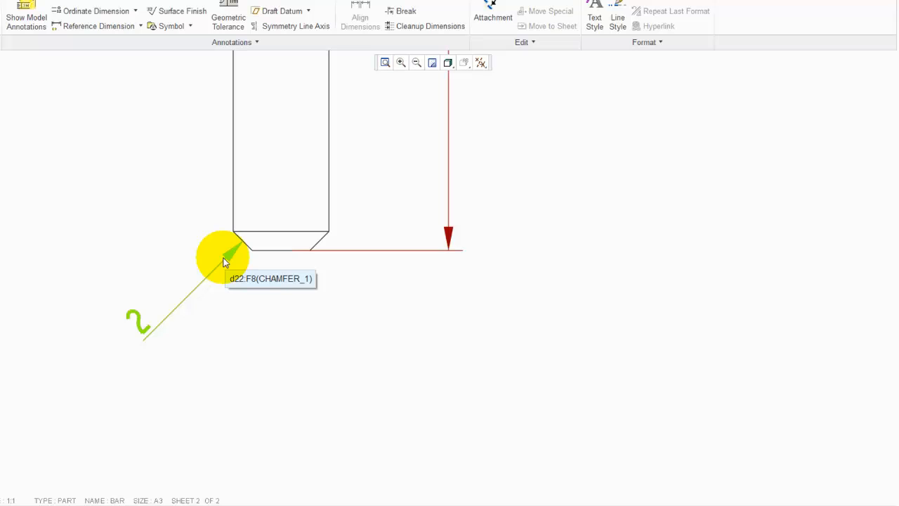
double_click(143, 327)
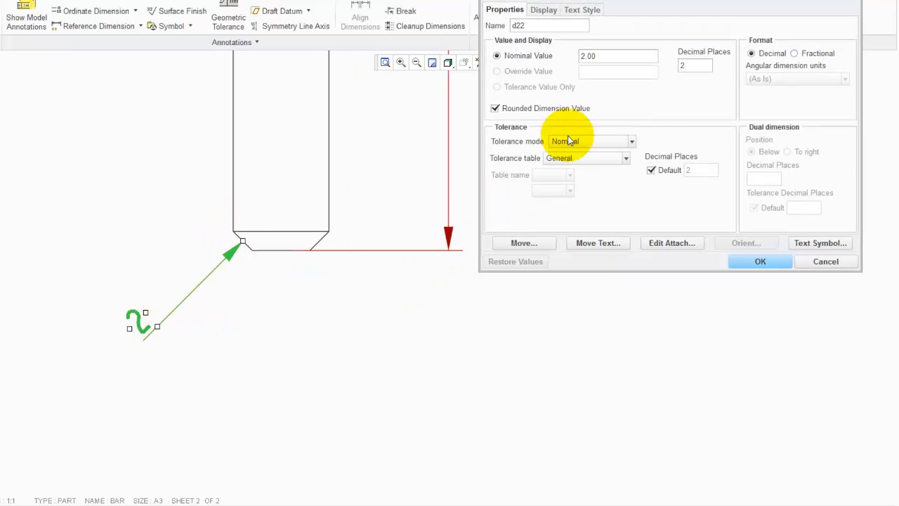
left_click(546, 11)
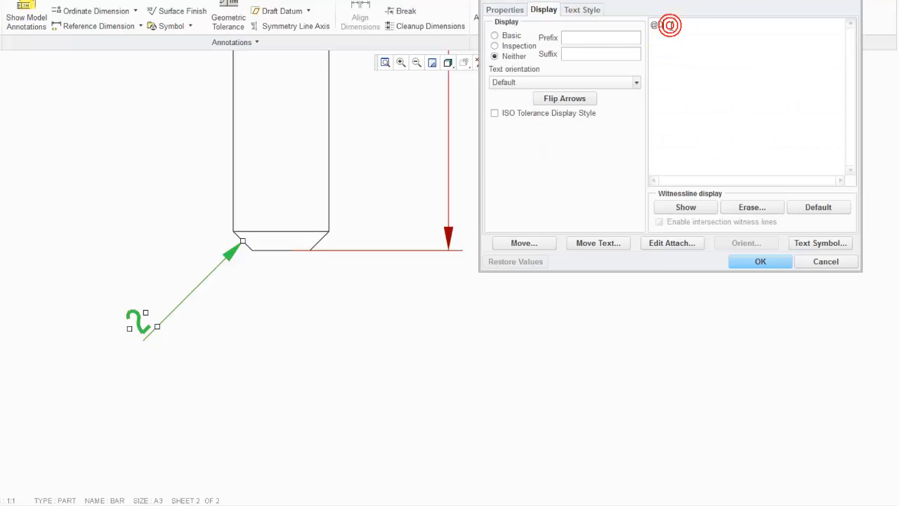
left_click(670, 26)
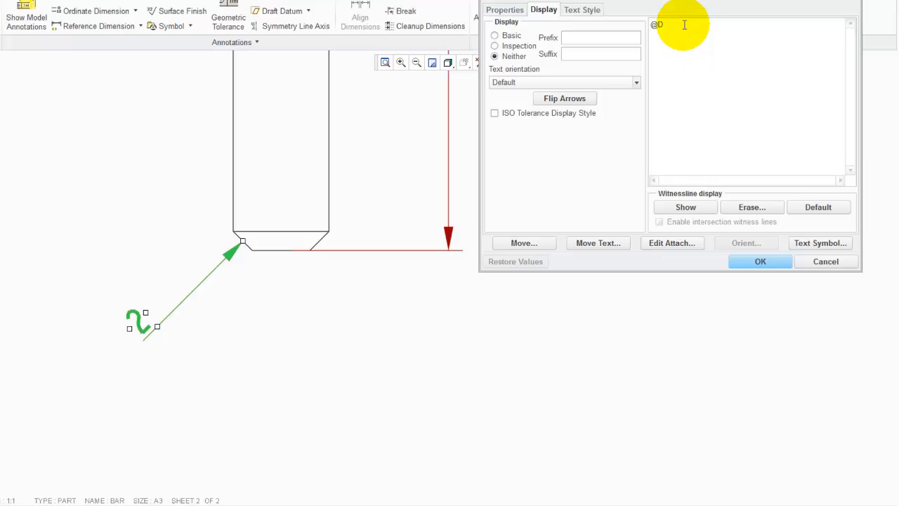
type("EQUAL SETBACK")
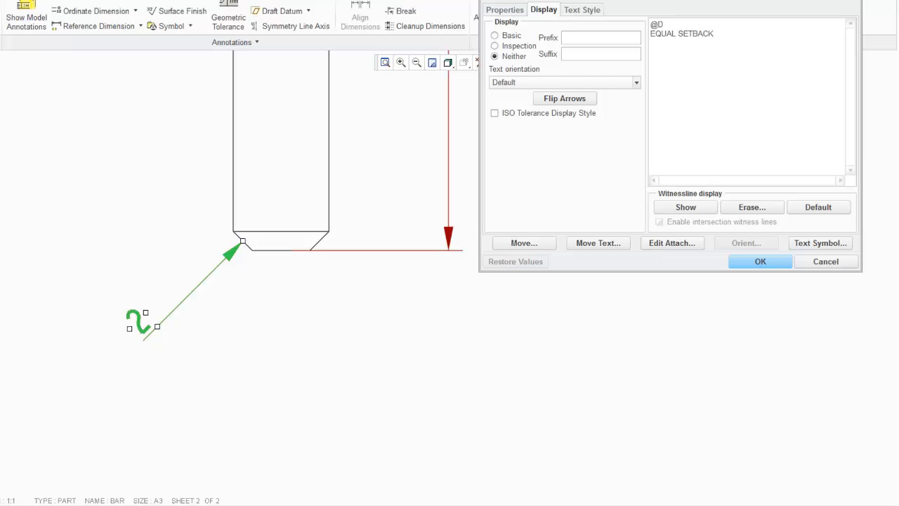
left_click(763, 261)
scroll(637, 279, "down", 4)
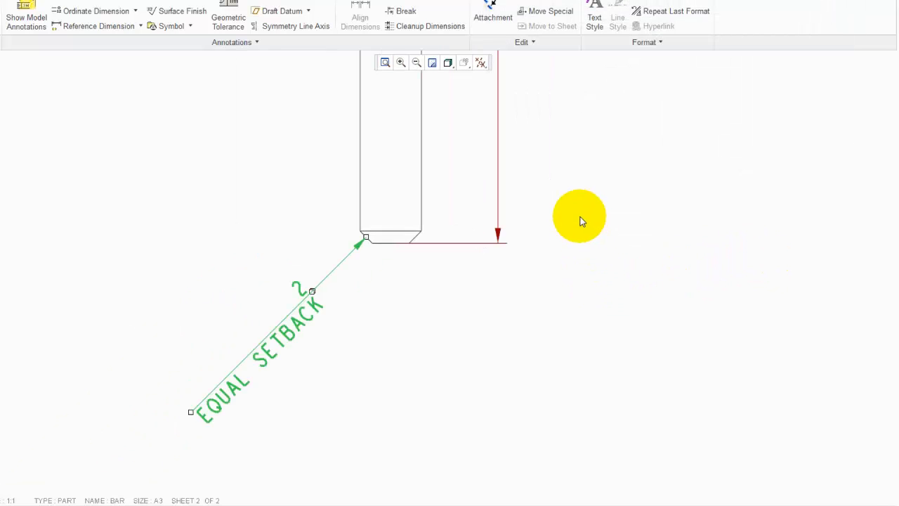
scroll(424, 347, "up", 2)
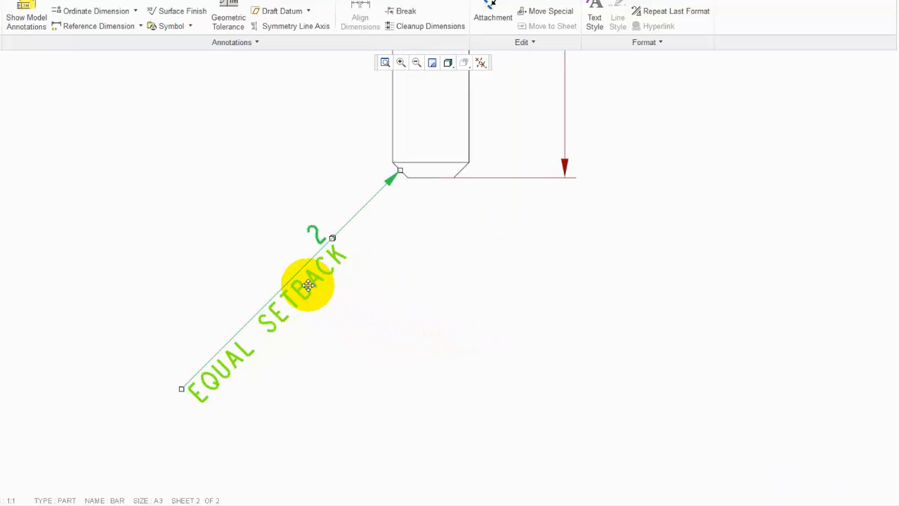
left_click(355, 309)
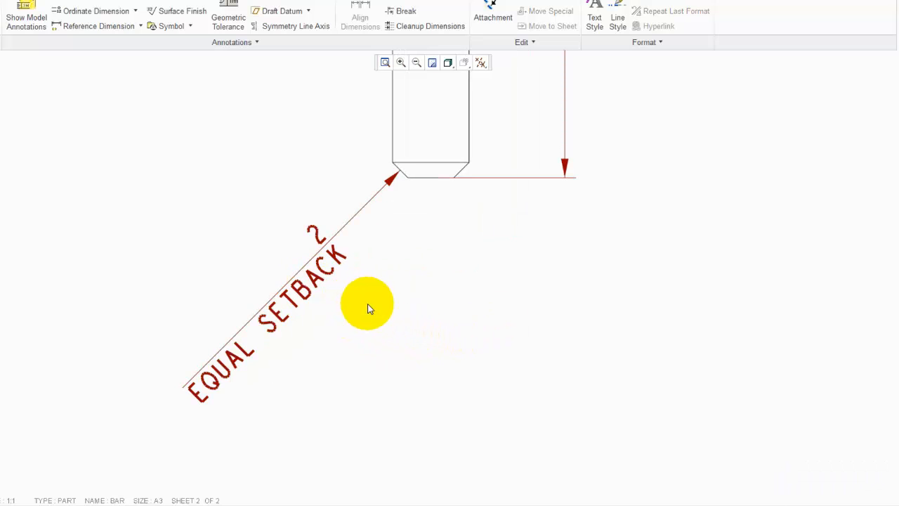
Shorten the 120 dimension's witness line at the bar's chamfered bottom end
scroll(263, 349, "down", 3)
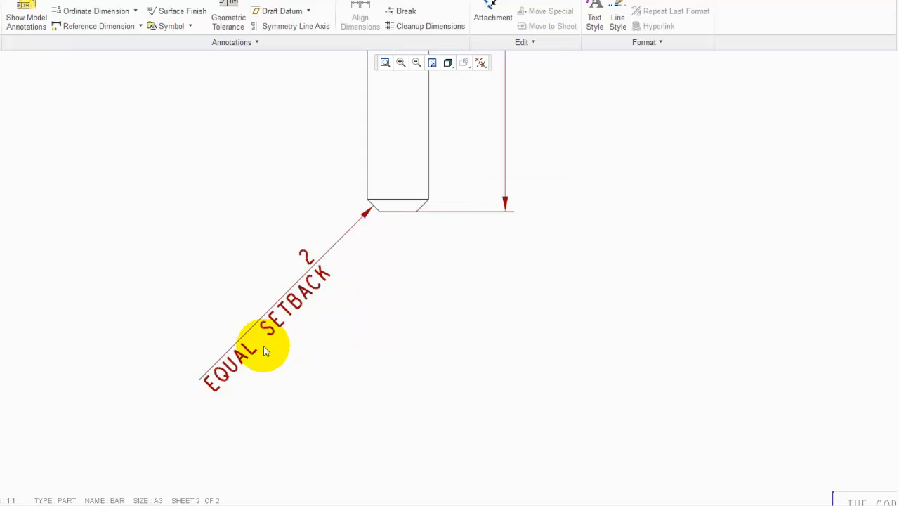
scroll(276, 351, "down", 4)
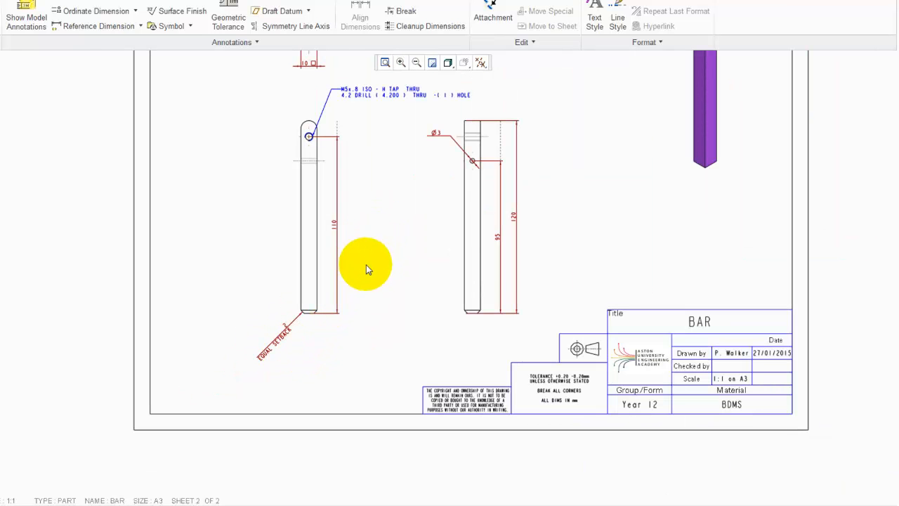
scroll(511, 316, "up", 1)
scroll(510, 316, "up", 4)
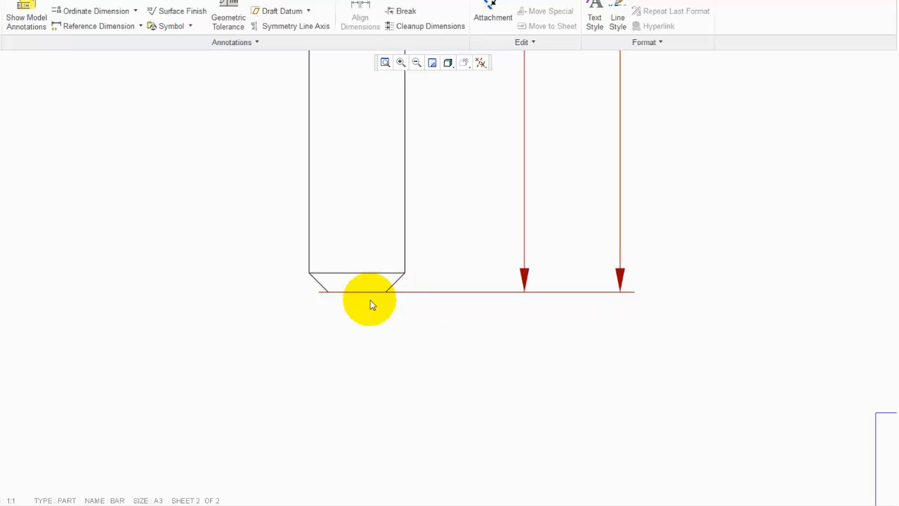
scroll(359, 314, "down", 2)
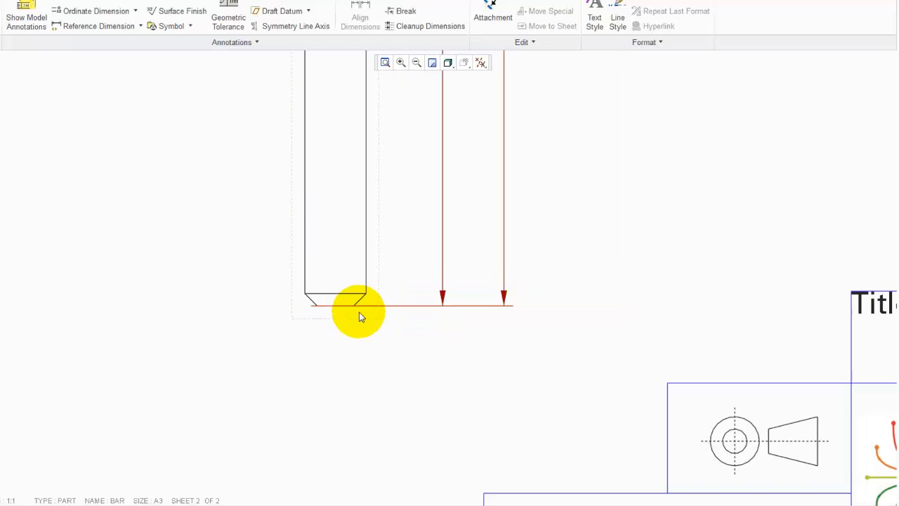
scroll(359, 312, "up", 2)
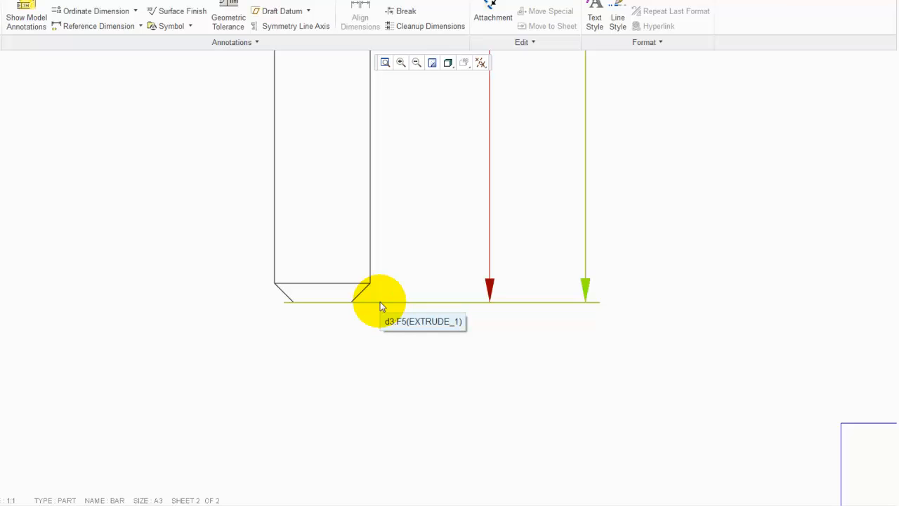
left_click(380, 303)
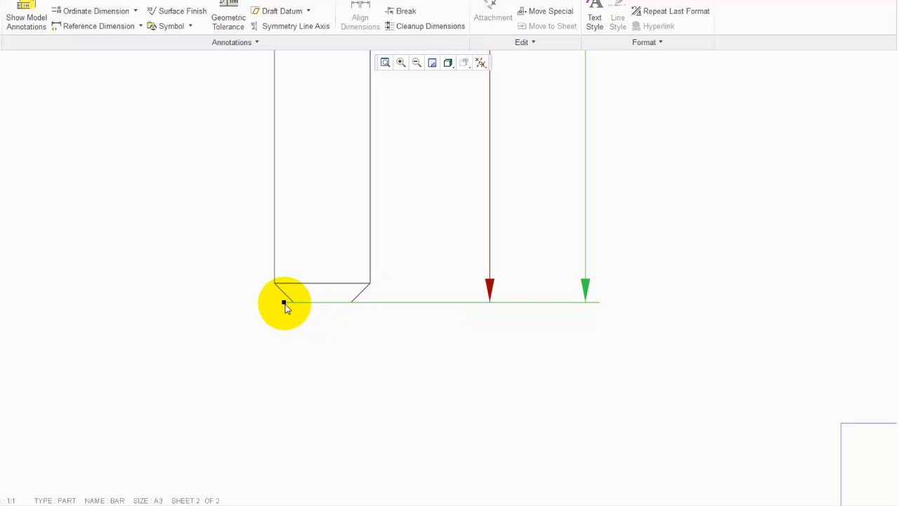
left_click_drag(284, 304, 490, 259)
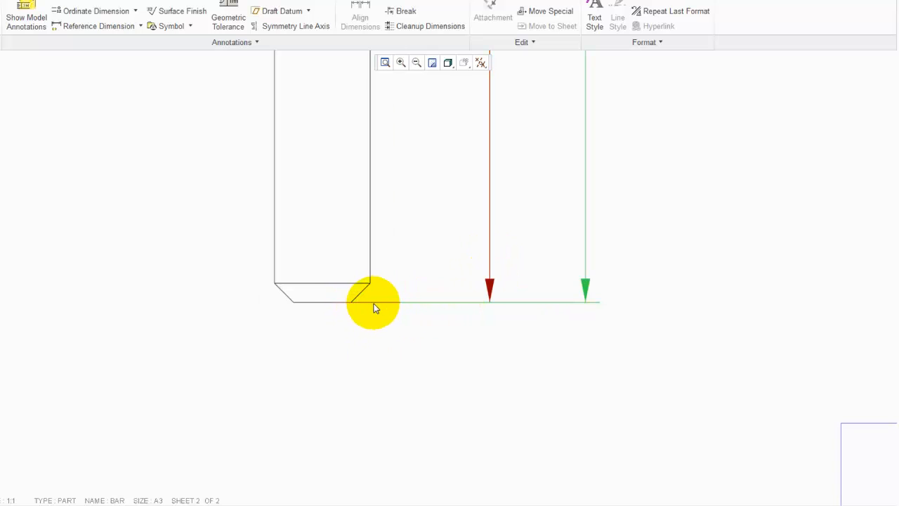
Shorten the 95 dimension's witness line at the chamfered bottom end of the side view
left_click(489, 269)
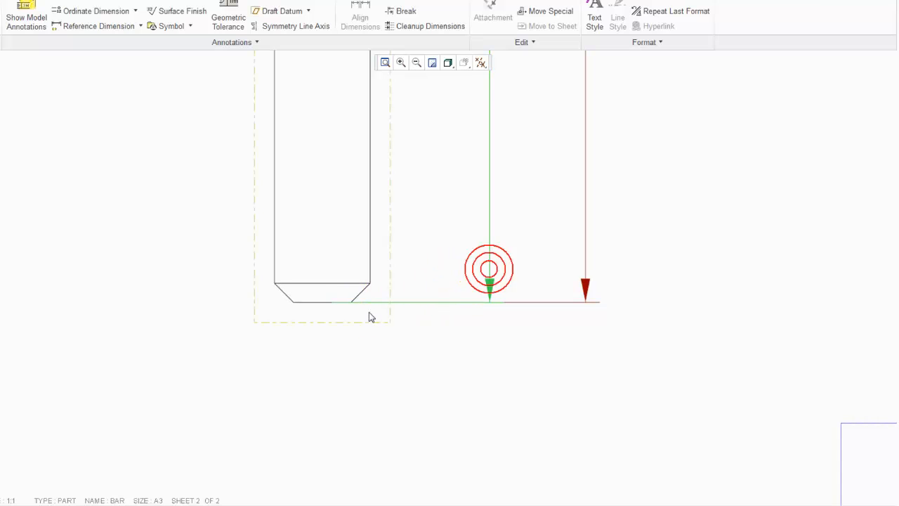
left_click_drag(332, 303, 367, 303)
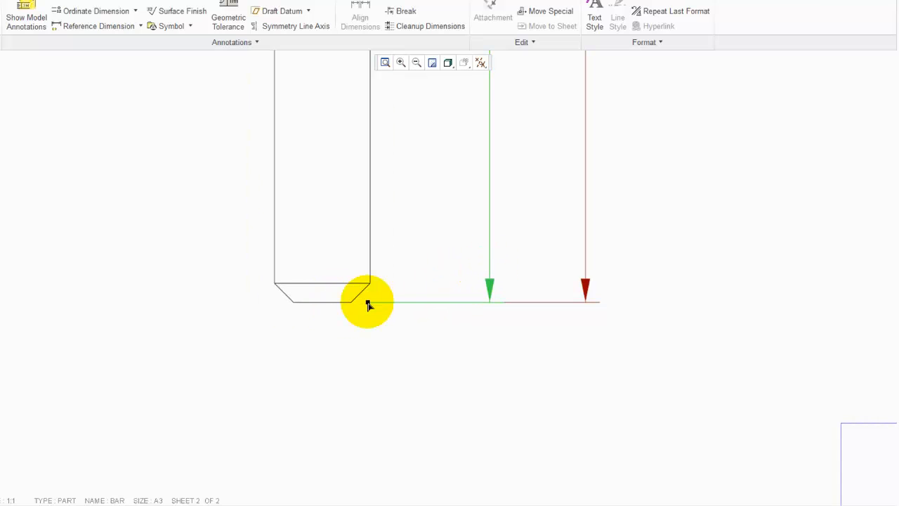
scroll(342, 372, "down", 5)
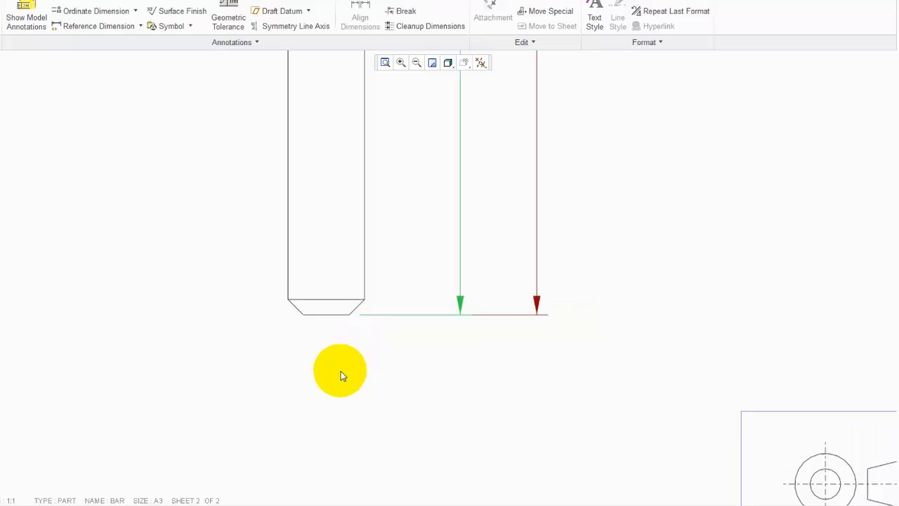
Shorten the top witness lines of the 120 and 95 dimensions in the side view
scroll(345, 162, "up", 4)
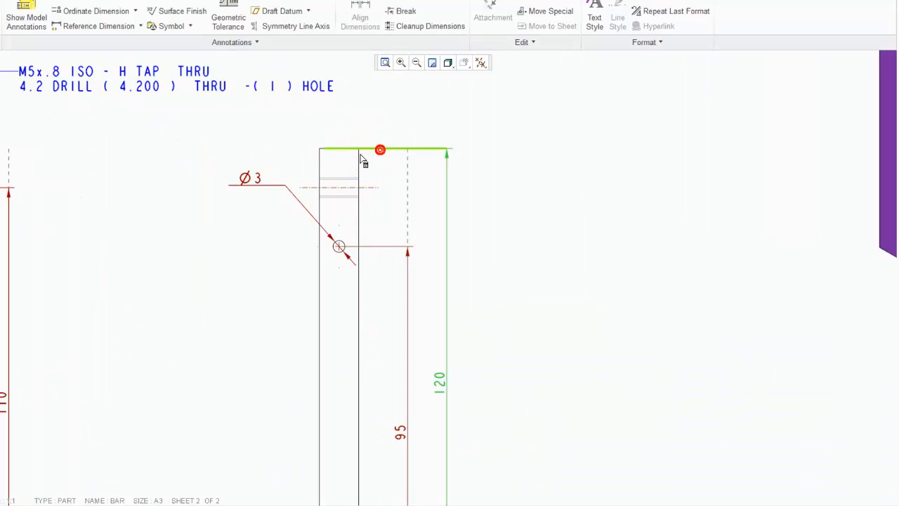
scroll(351, 156, "up", 3)
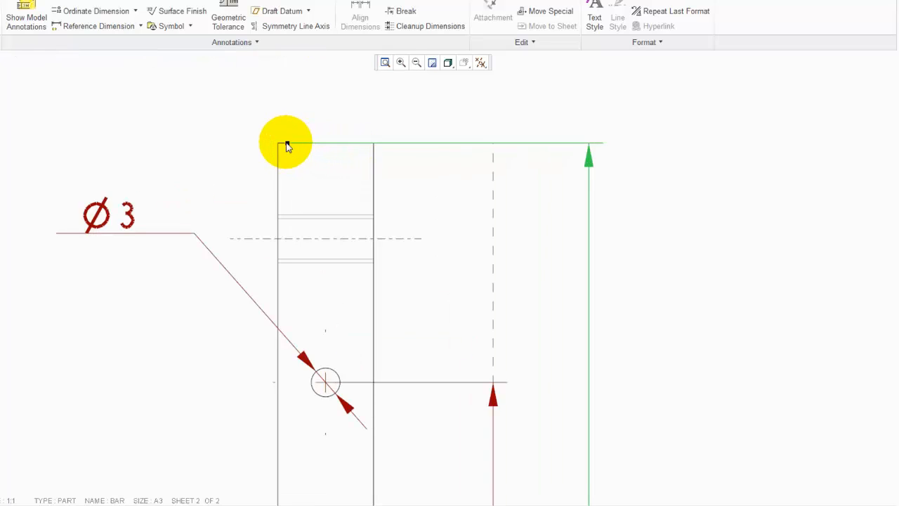
left_click_drag(286, 146, 382, 151)
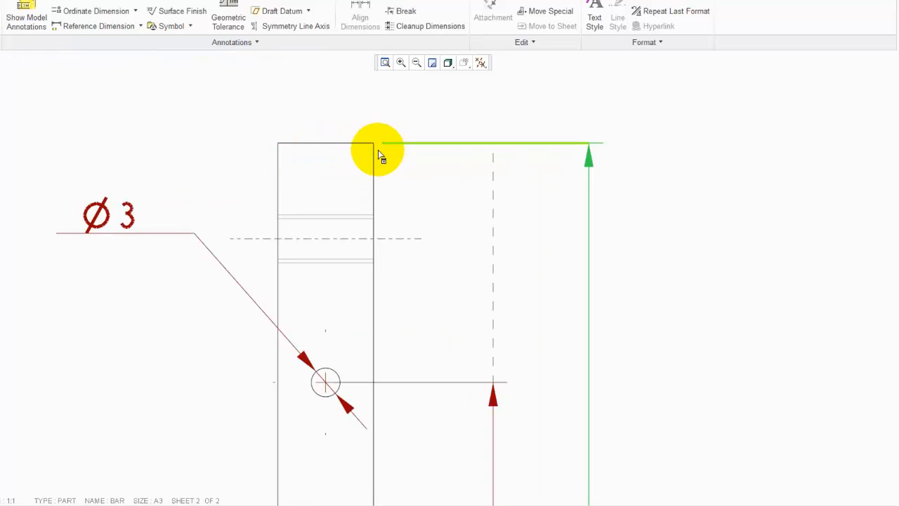
left_click(416, 383)
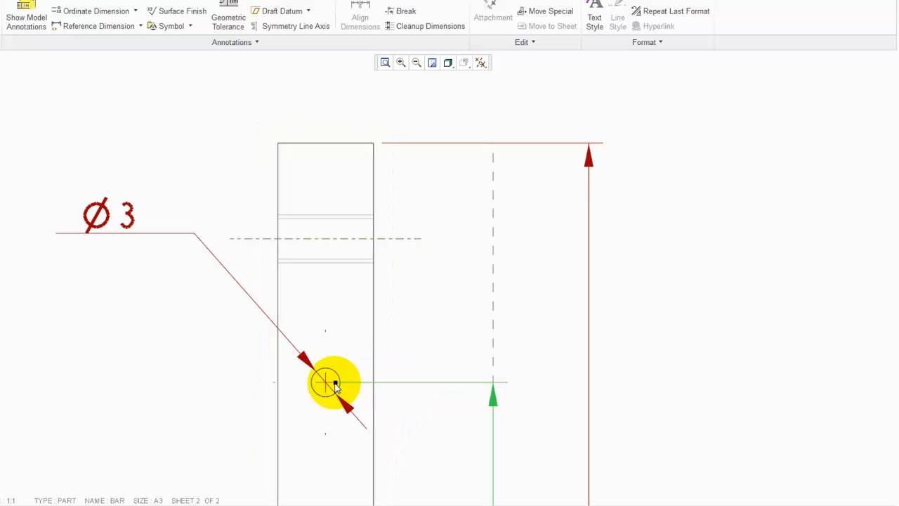
left_click_drag(335, 383, 382, 385)
Extend the Ø3 hole's centre lines outward in all directions in the side view
left_click(377, 383)
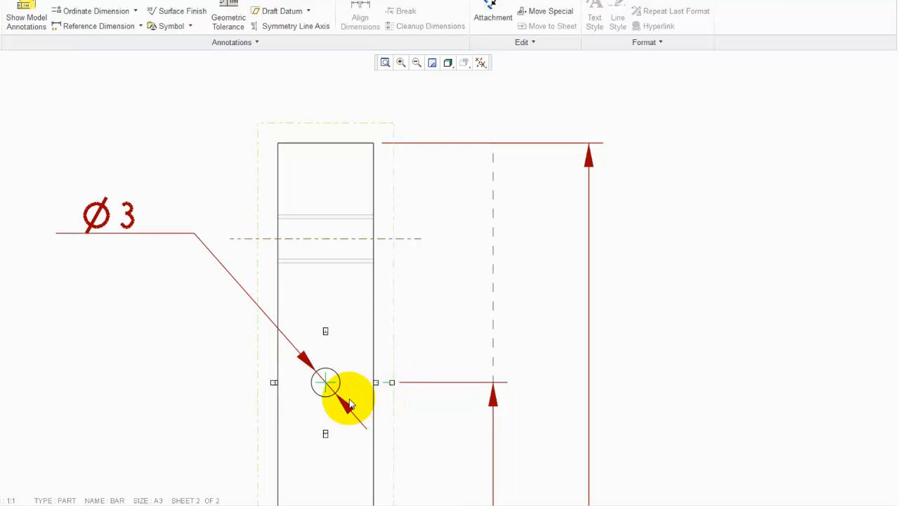
left_click_drag(272, 383, 248, 382)
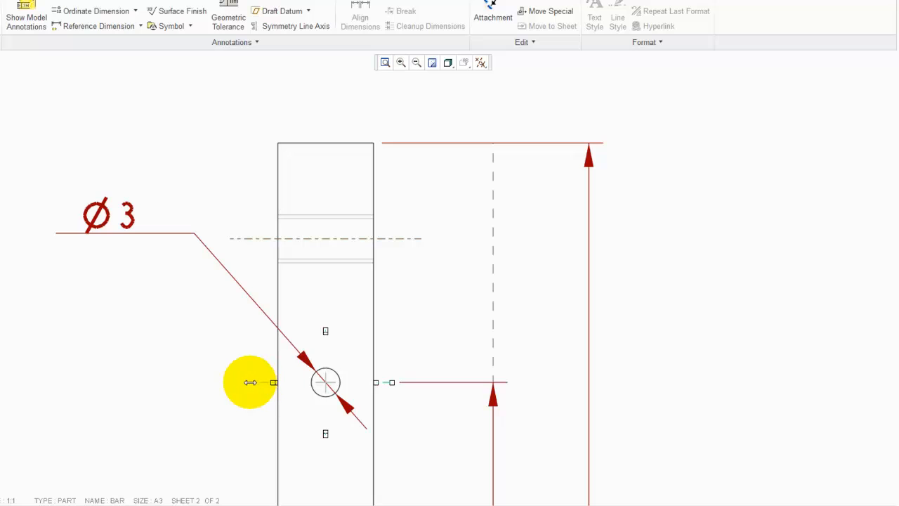
left_click_drag(323, 329, 325, 303)
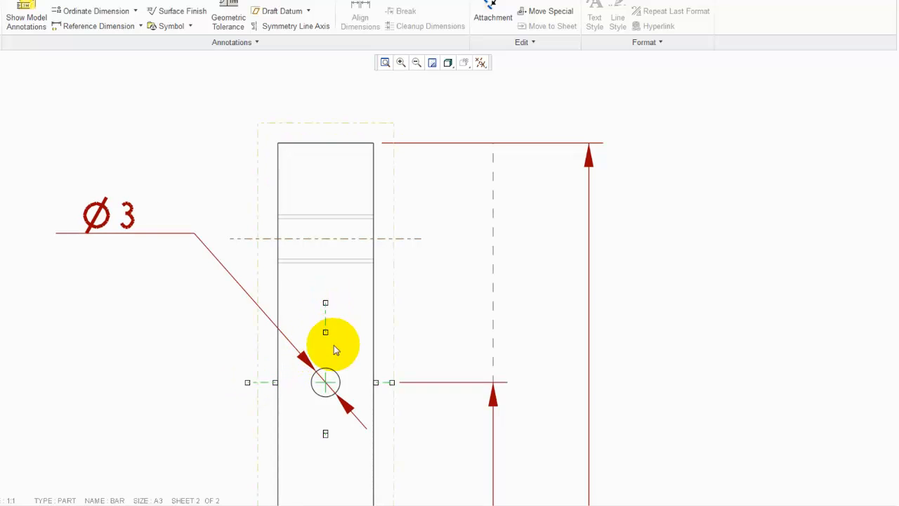
left_click_drag(325, 436, 325, 465)
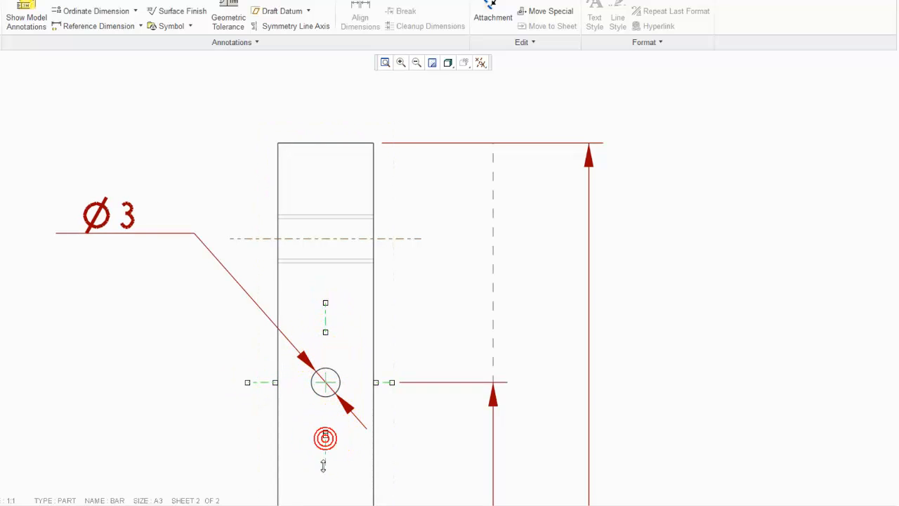
scroll(284, 361, "down", 3)
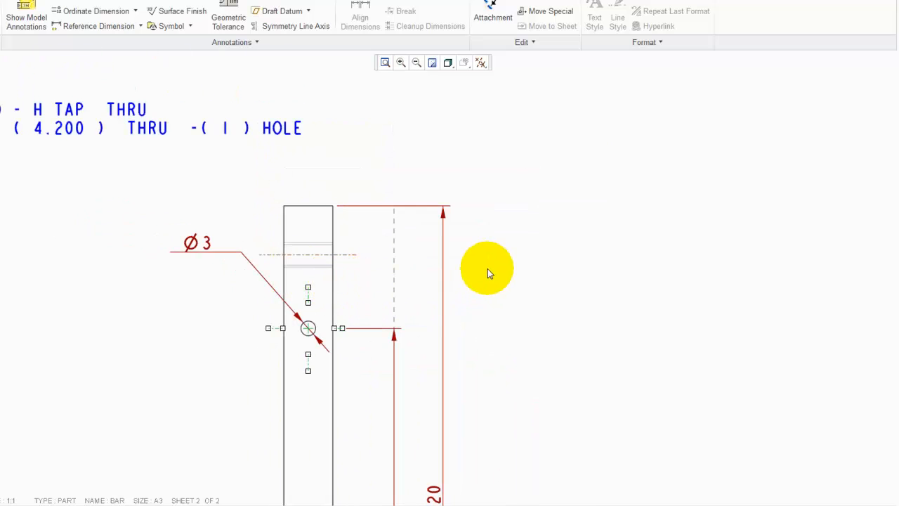
Extend the tapped hole's centre lines in the front view beyond the bar's edges
scroll(568, 223, "down", 3)
scroll(325, 226, "up", 3)
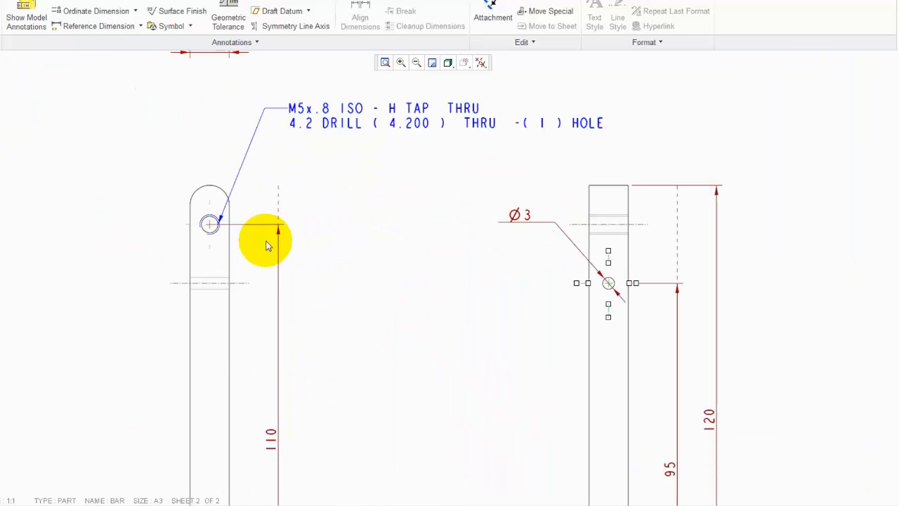
scroll(209, 249, "up", 2)
left_click(213, 249)
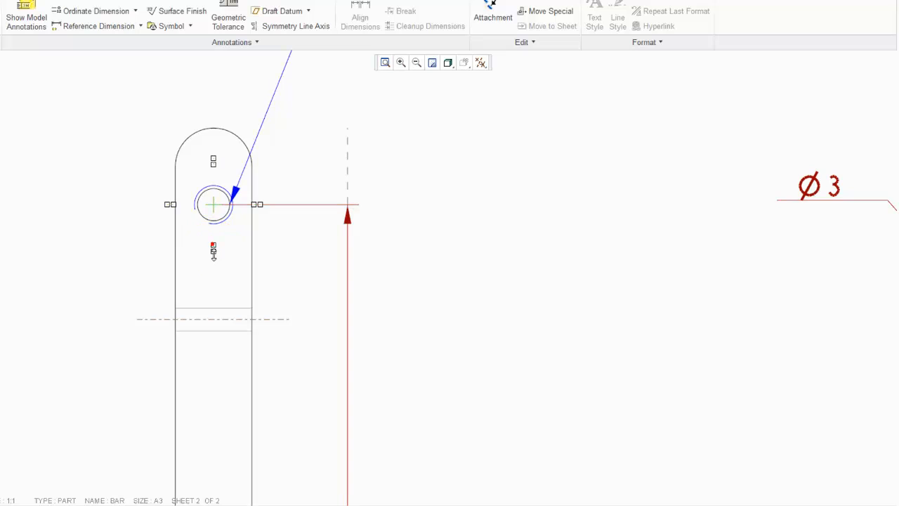
left_click_drag(213, 251, 214, 268)
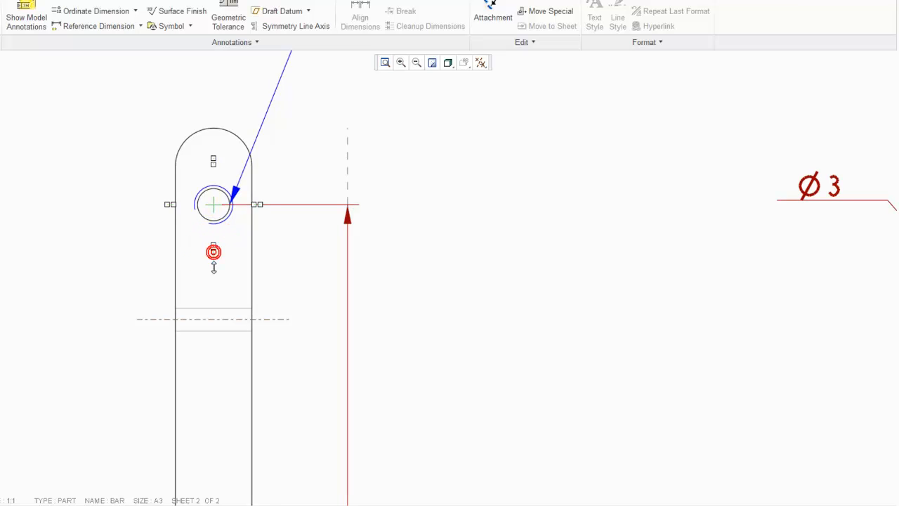
left_click(287, 204)
left_click(224, 205)
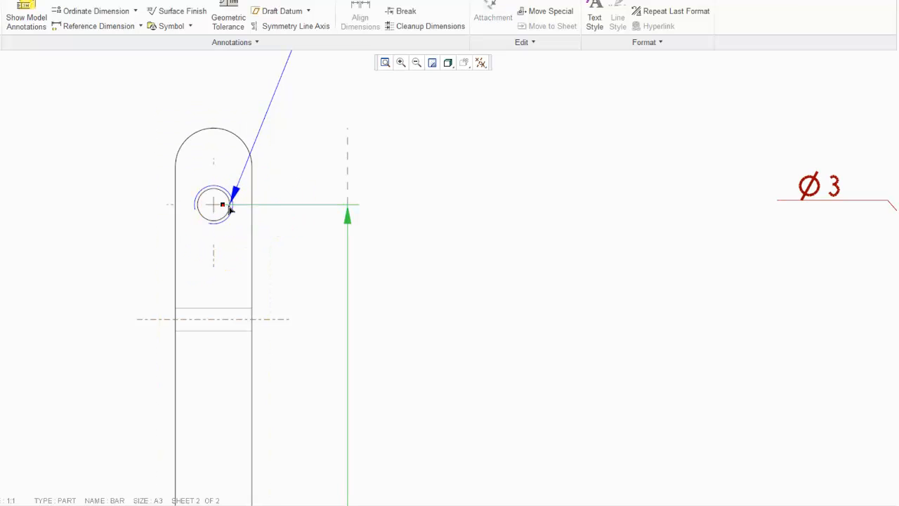
left_click(273, 205)
mouse_move(272, 209)
left_mouse_down()
mouse_move(294, 205)
mouse_move(260, 206)
mouse_move(285, 204)
left_mouse_up()
left_click(259, 205)
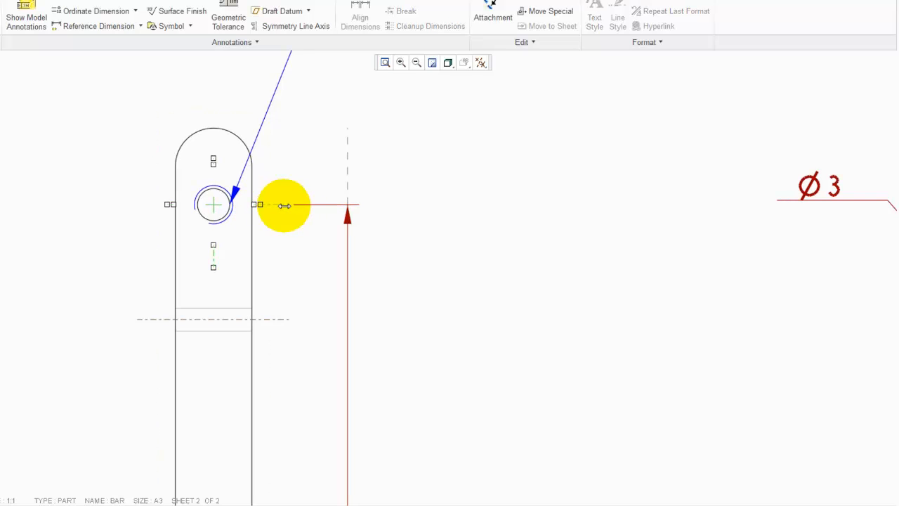
left_click_drag(214, 161, 213, 119)
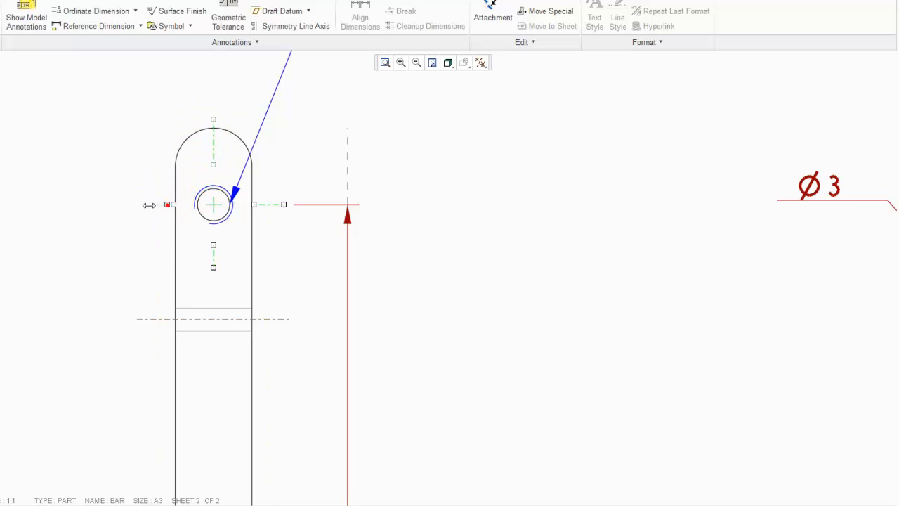
left_click(112, 251)
scroll(113, 267, "down", 5)
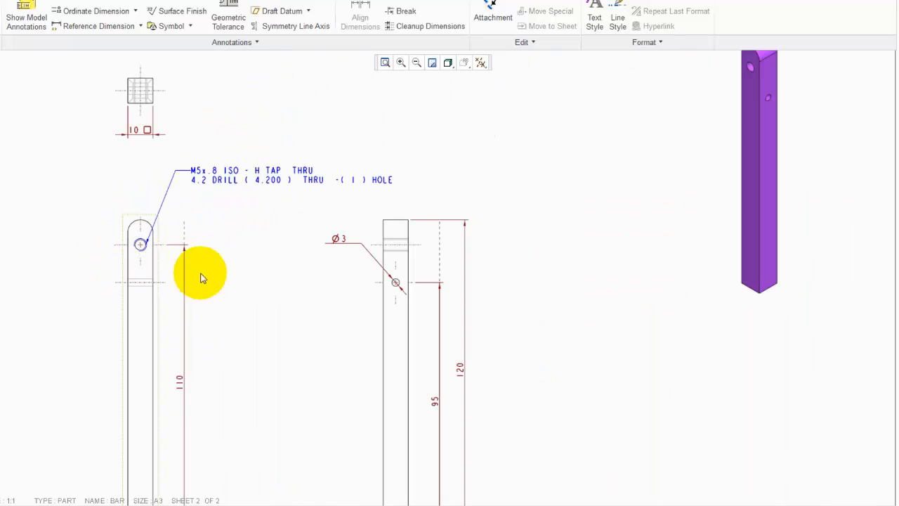
Shorten the 110 dimension's witness line at the bar's chamfered bottom end in the front view
scroll(339, 262, "up", 2)
scroll(340, 266, "up", 2)
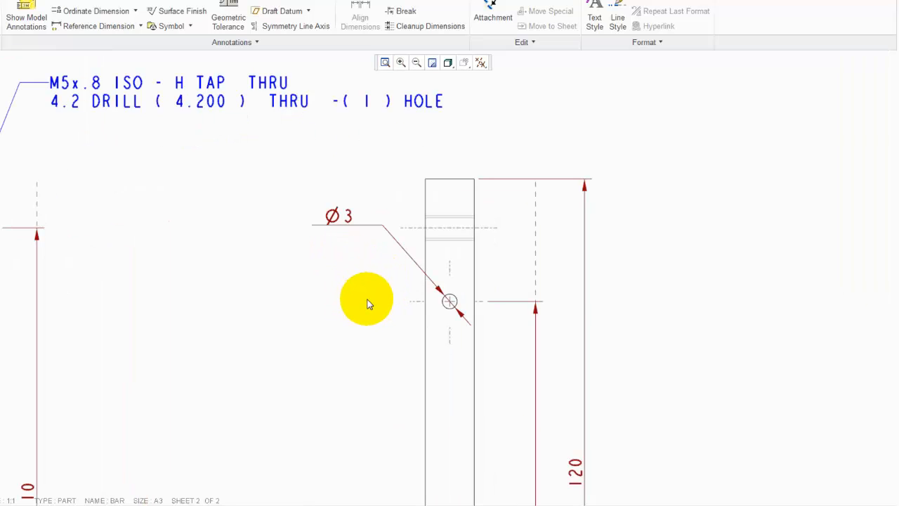
scroll(367, 303, "down", 2)
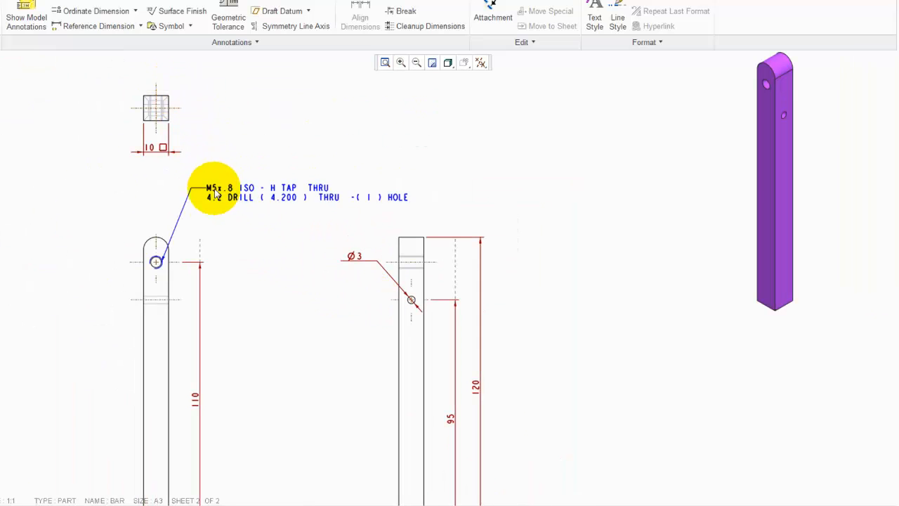
scroll(208, 190, "down", 2)
scroll(200, 404, "up", 2)
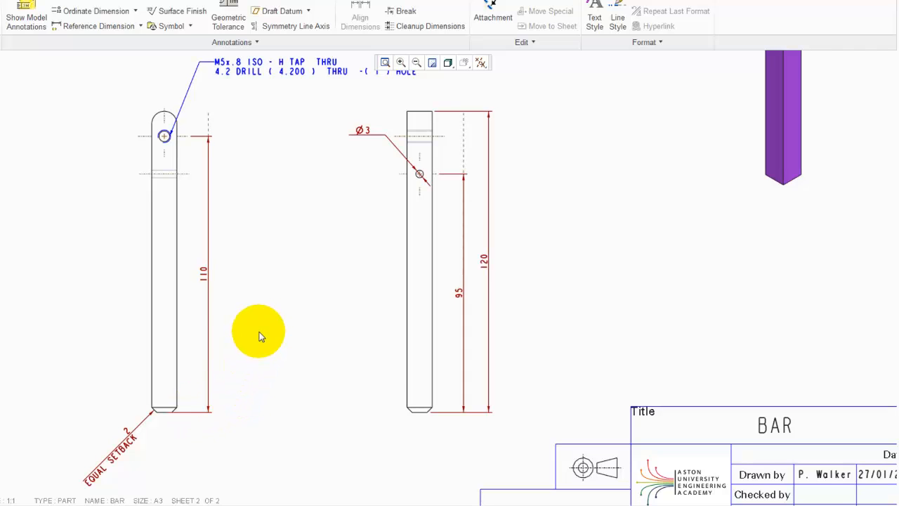
left_click(385, 62)
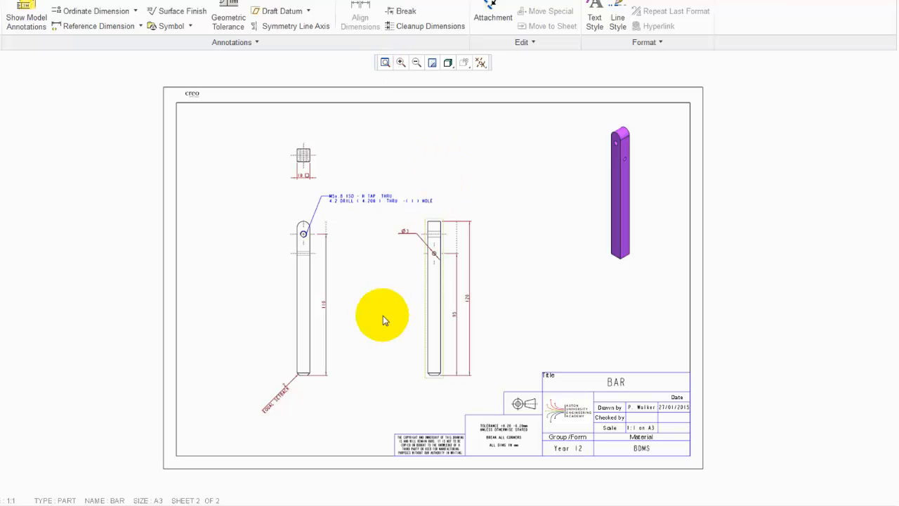
scroll(316, 392, "up", 5)
scroll(315, 385, "up", 3)
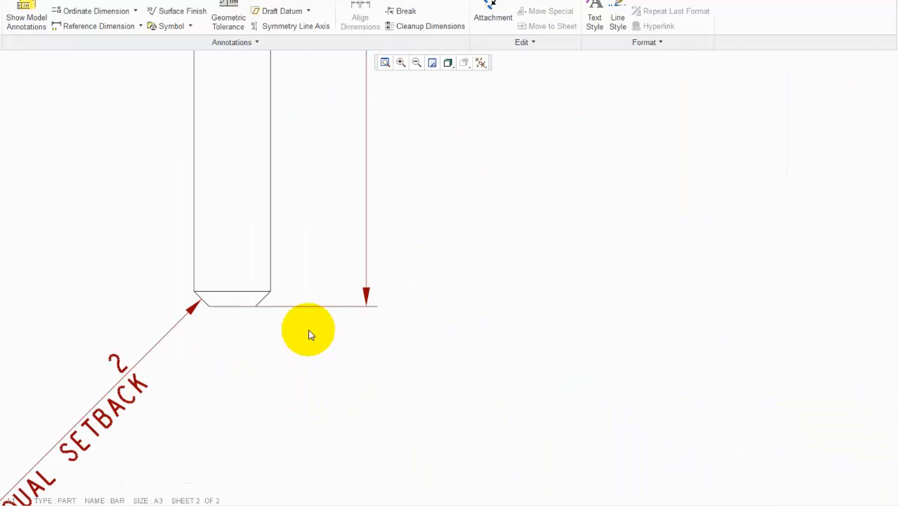
left_click(301, 307)
left_click(241, 308)
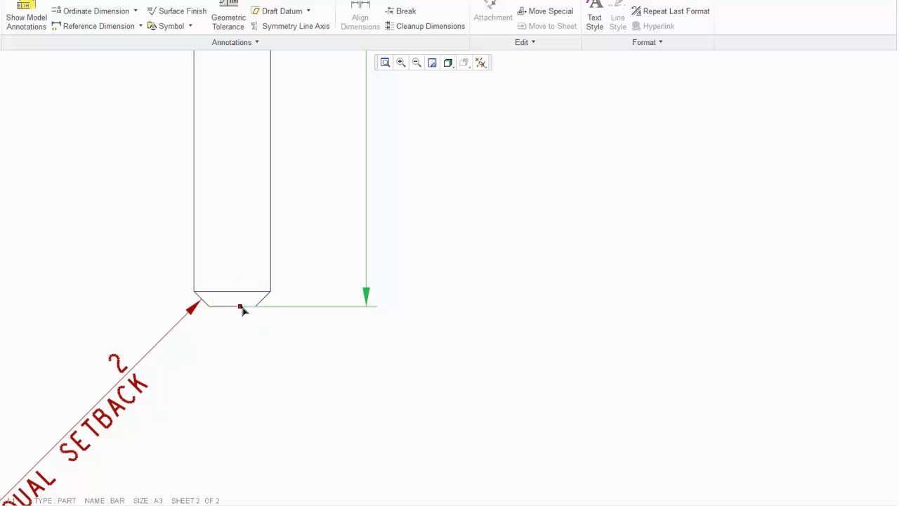
left_click_drag(264, 310, 264, 310)
scroll(267, 390, "down", 5)
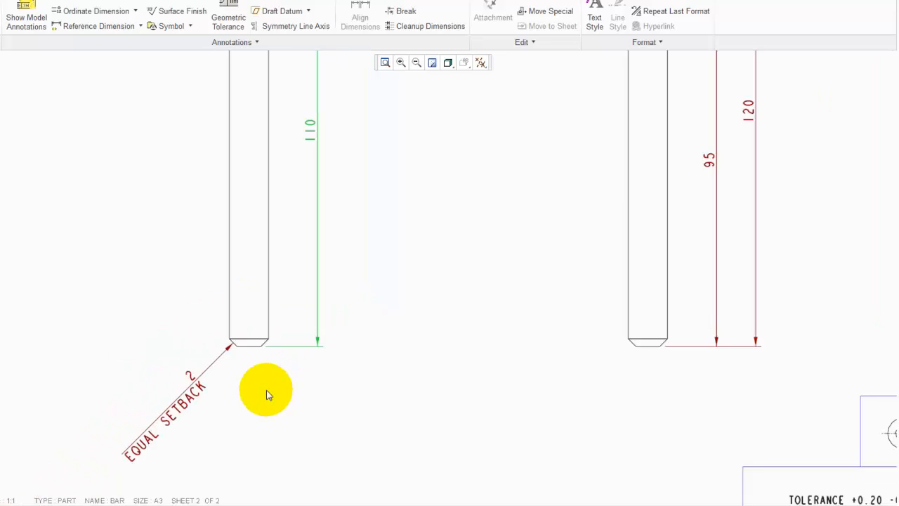
Review the annotated views and fit the whole sheet 2 in the window
scroll(274, 362, "down", 4)
scroll(275, 191, "up", 4)
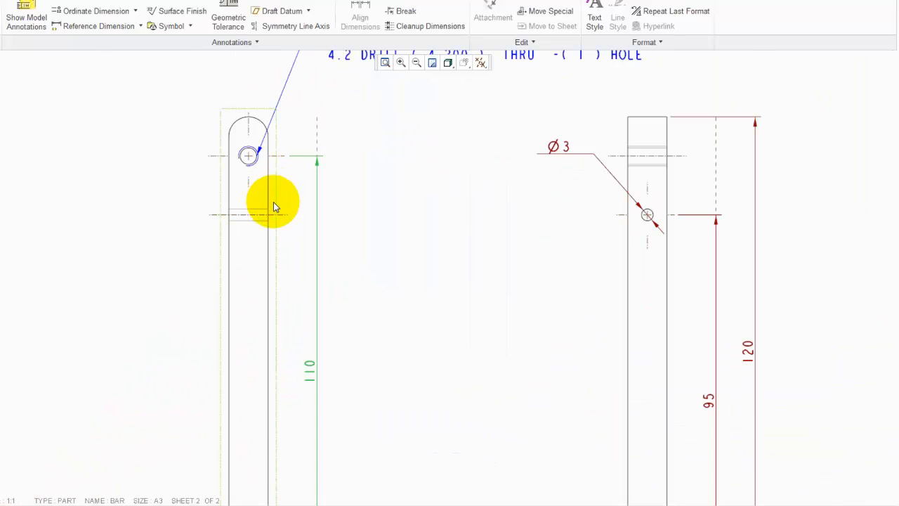
scroll(271, 211, "down", 4)
scroll(274, 131, "down", 1)
scroll(271, 127, "up", 4)
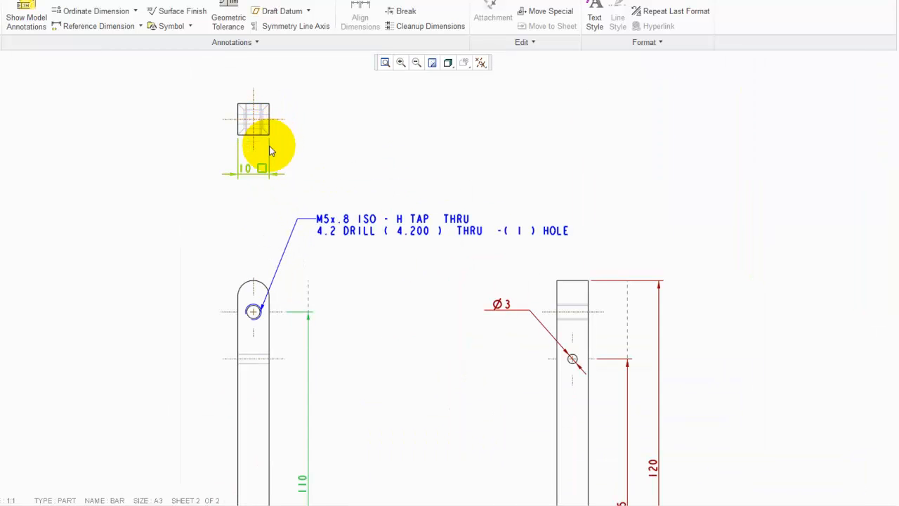
scroll(260, 160, "down", 4)
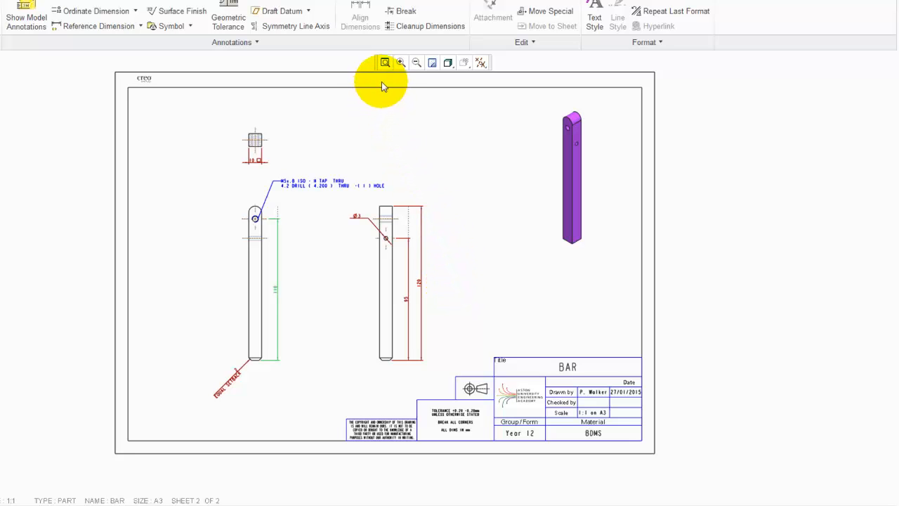
left_click(387, 63)
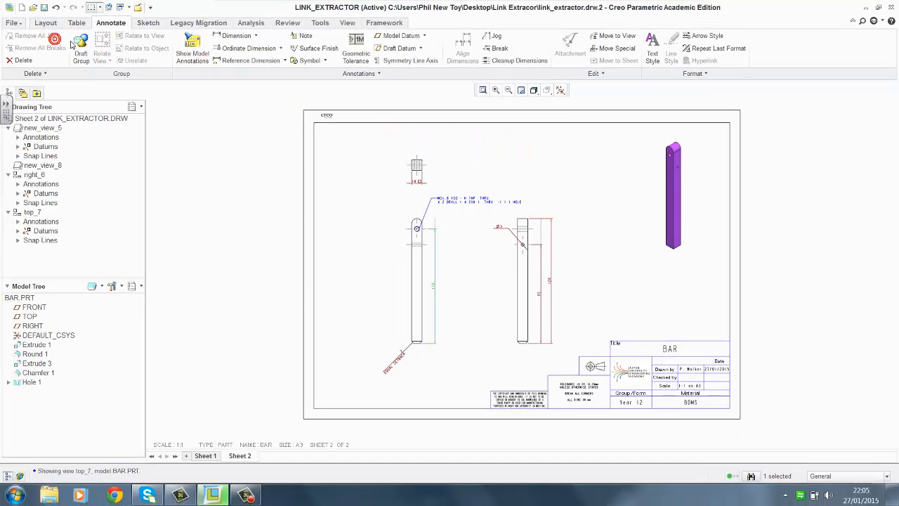
left_click(10, 23)
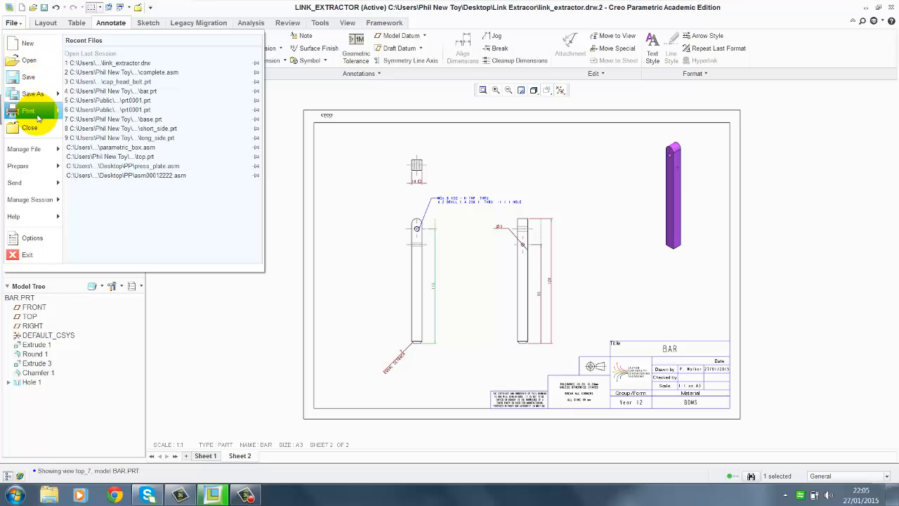
mouse_move(38, 117)
left_click(92, 65)
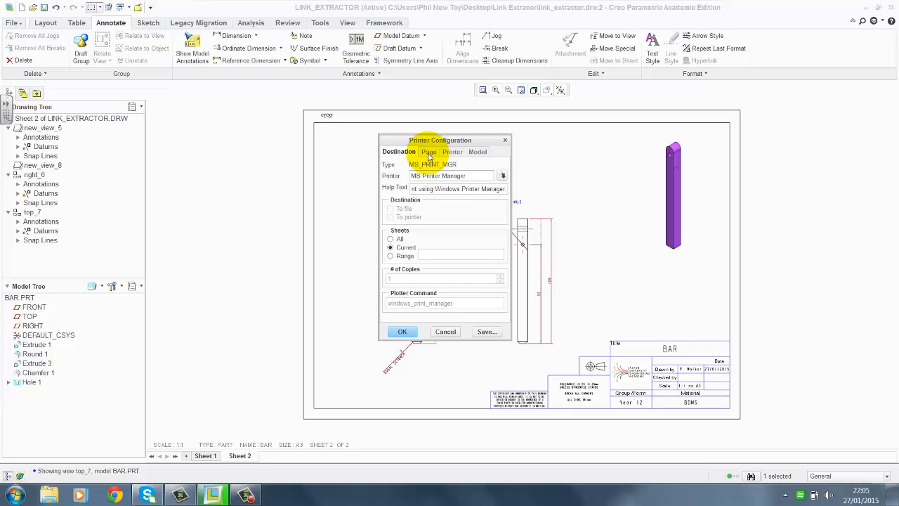
left_click(429, 155)
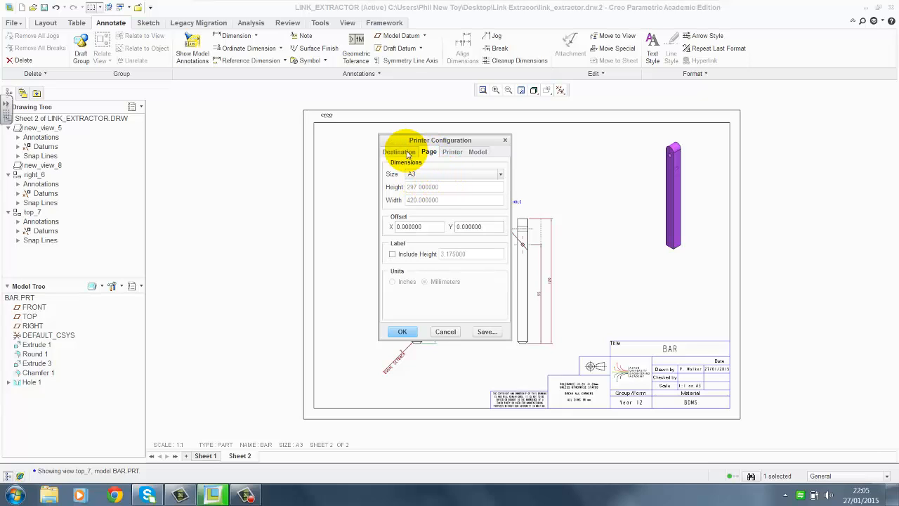
left_click(403, 332)
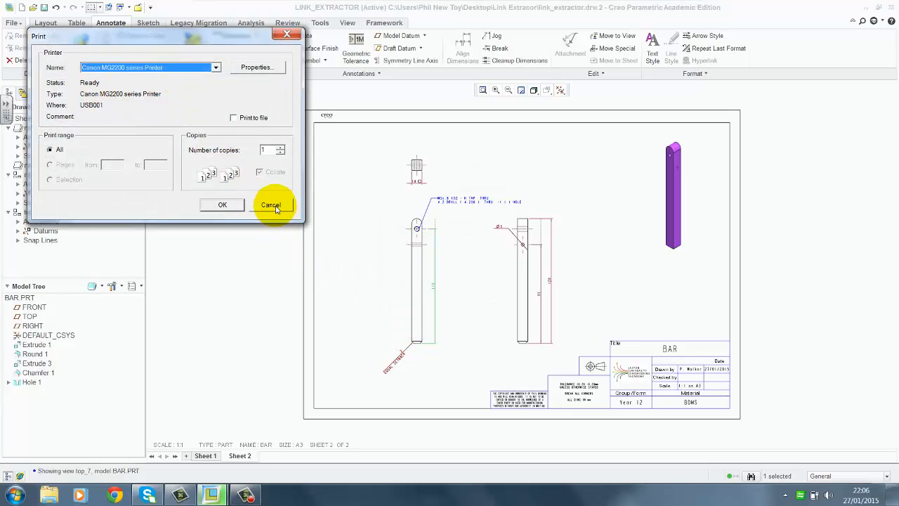
left_click(272, 205)
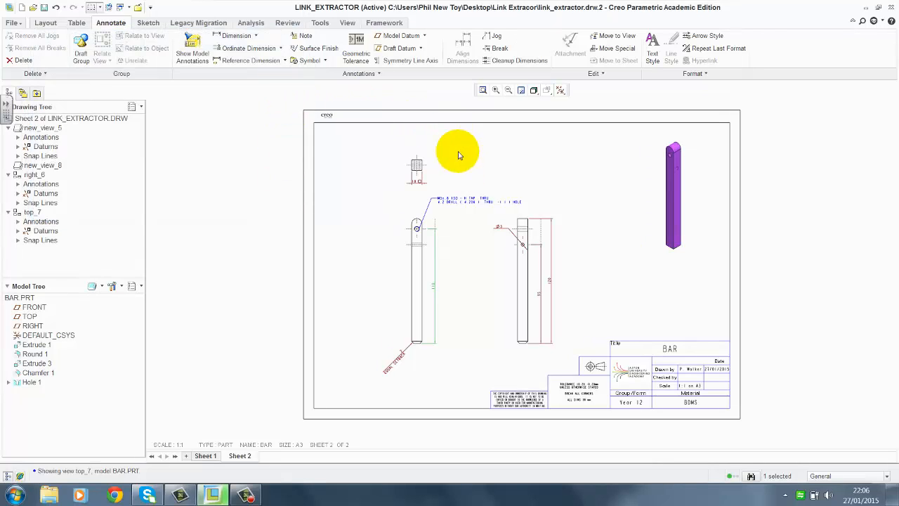
Deselect everything and save the drawing
left_click(324, 222)
left_click(44, 9)
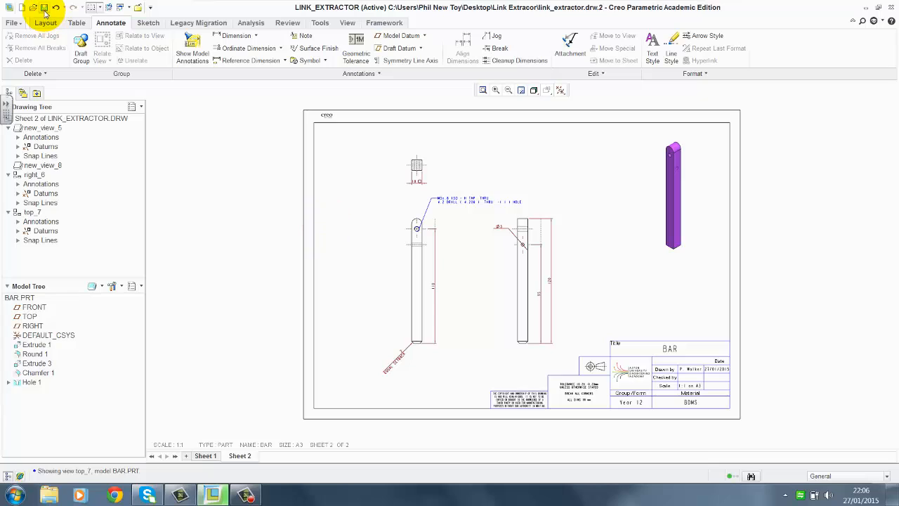